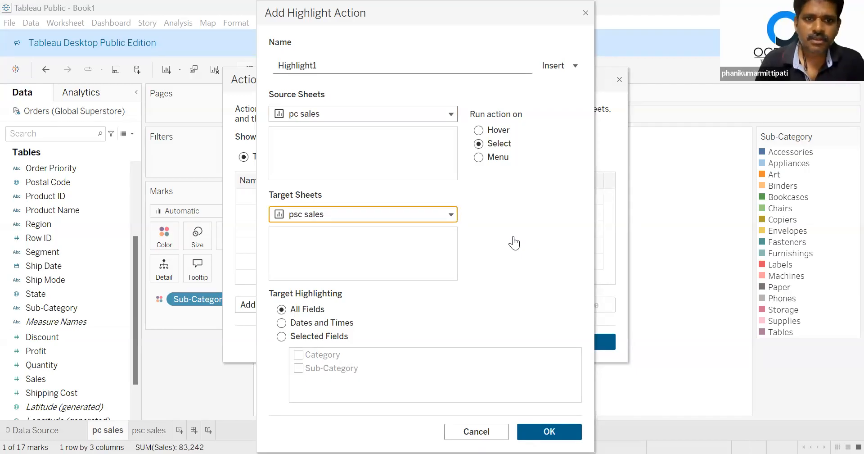
# Save the highlight action from pc sales to psc sales, run on Select for all fields, and clear the selected mark.
pyautogui.click(553, 431)
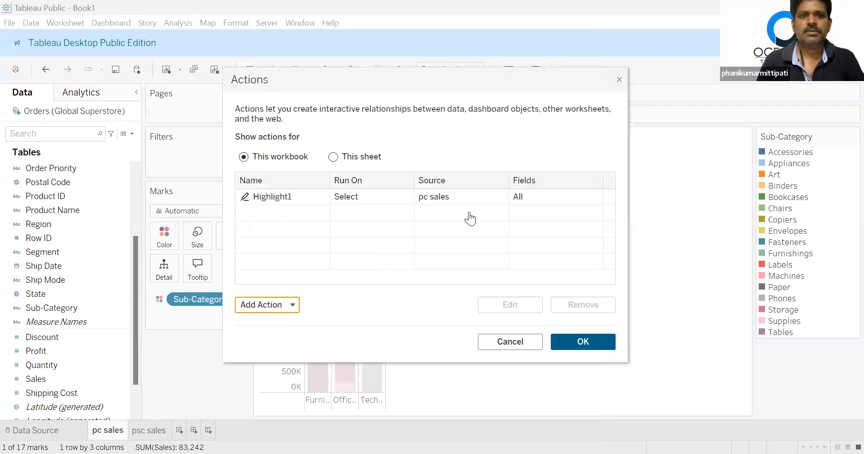
pyautogui.click(586, 344)
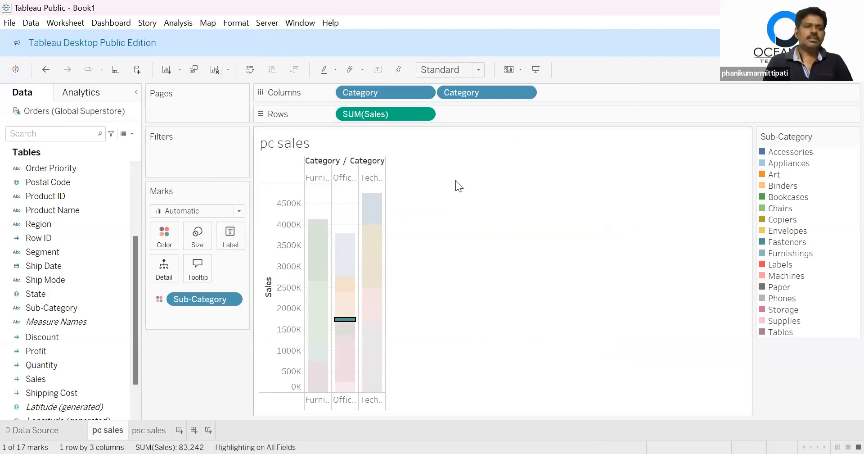
pyautogui.click(509, 231)
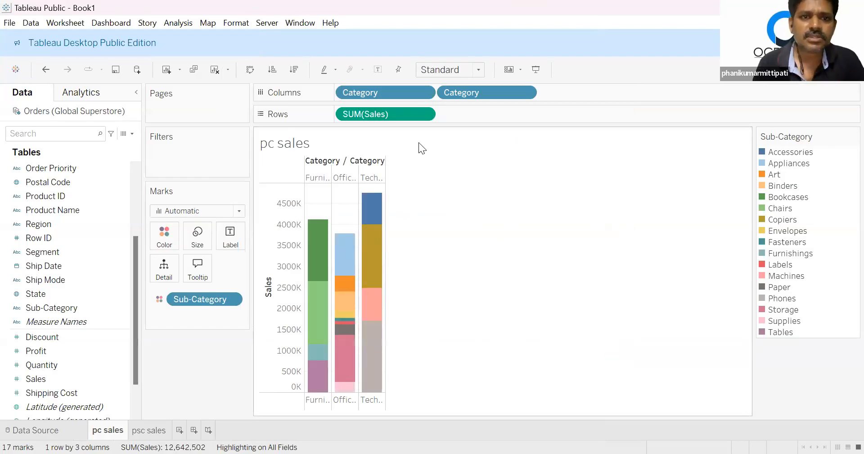
# Test the highlight action by selecting the Bookcases segment in pc sales, checking psc sales, and clearing the selection.
pyautogui.moveTo(319, 238)
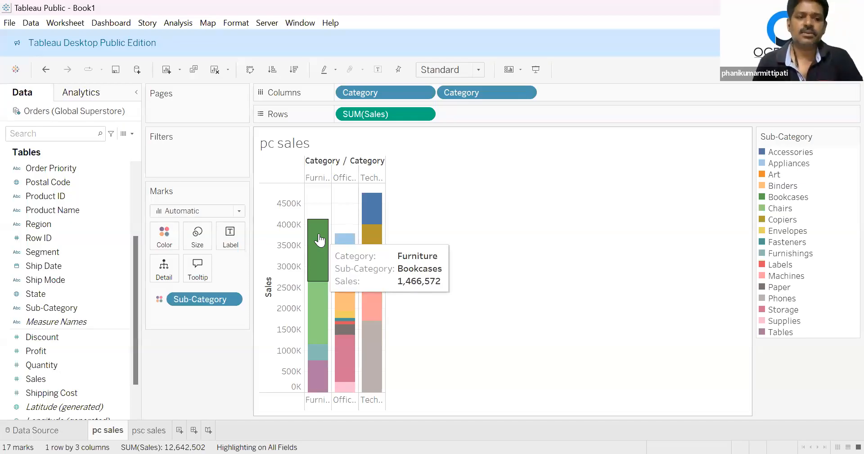
pyautogui.click(320, 238)
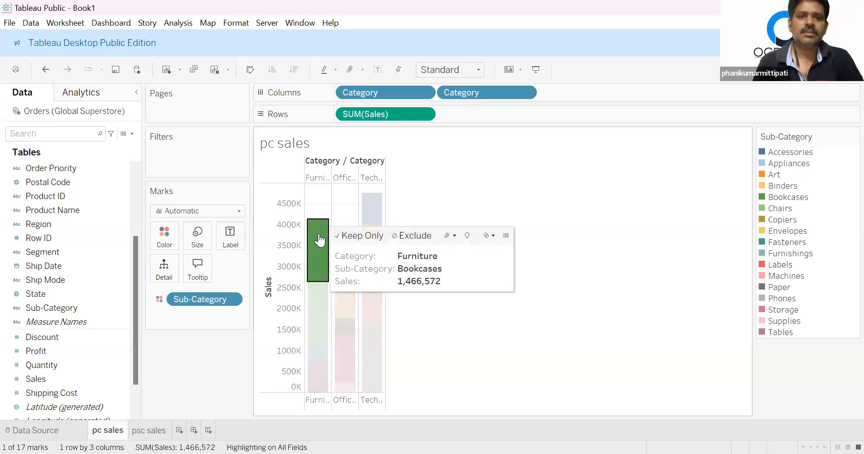
pyautogui.click(317, 272)
pyautogui.click(317, 271)
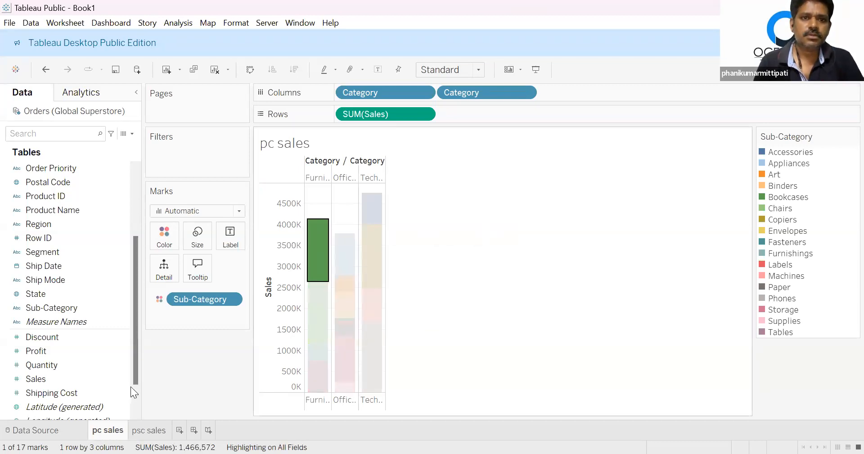
pyautogui.click(149, 432)
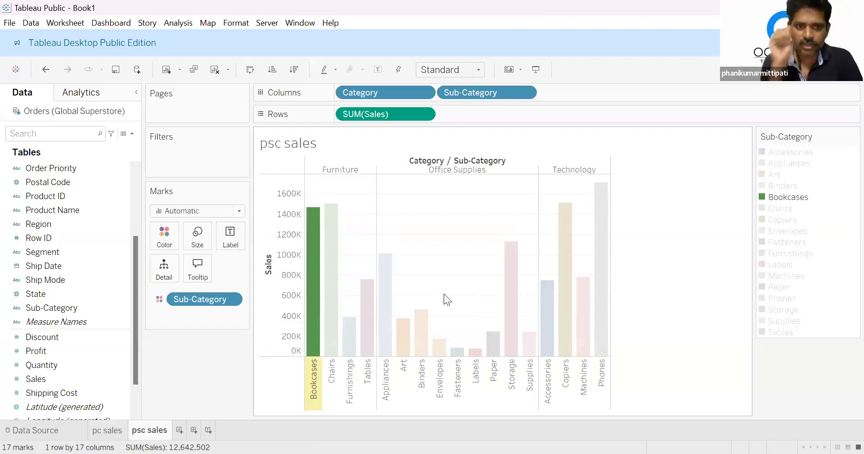
pyautogui.click(108, 430)
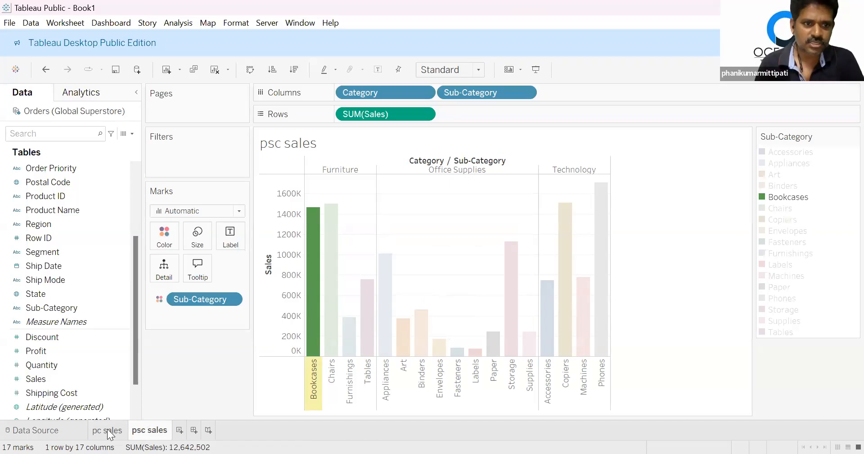
pyautogui.click(486, 225)
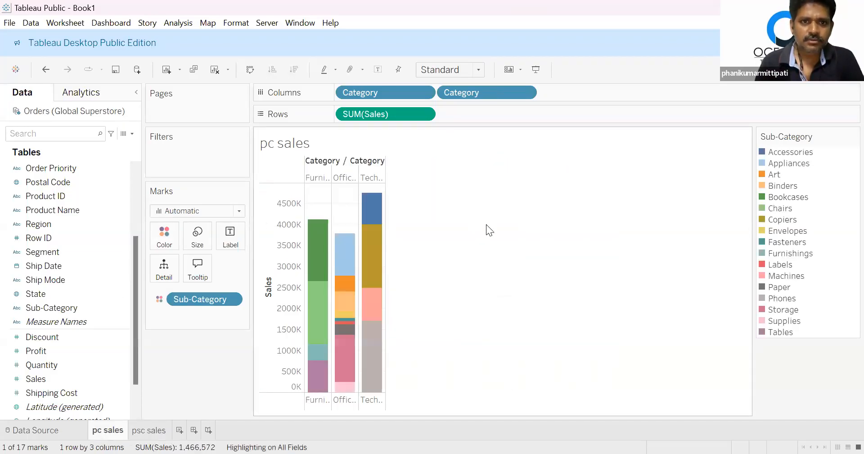
# Select the Art segment in pc sales, check its highlighting in psc sales, and clear the selection.
pyautogui.click(339, 293)
pyautogui.click(148, 431)
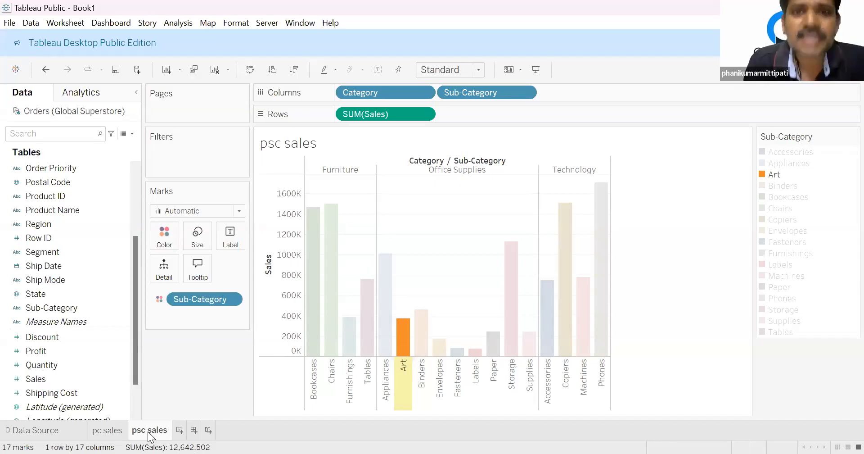
pyautogui.click(107, 430)
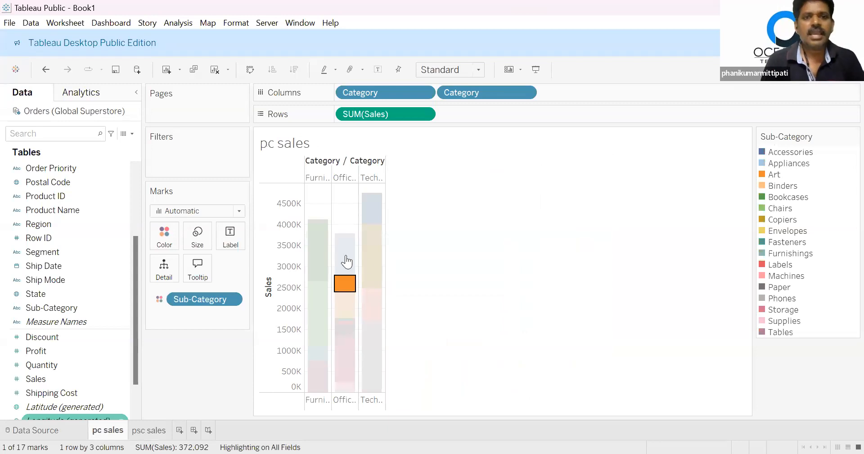
pyautogui.click(449, 239)
# Select the Machines segment in the Technology bar of pc sales, inspect psc sales, and deselect it.
pyautogui.click(378, 316)
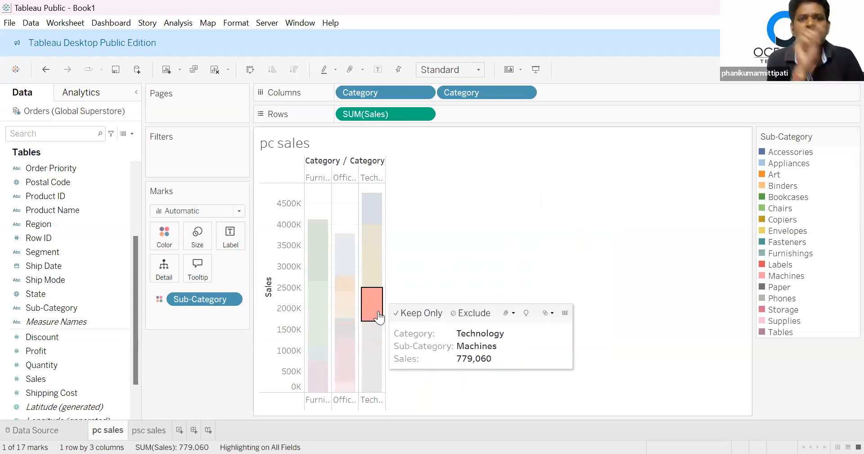
pyautogui.click(155, 432)
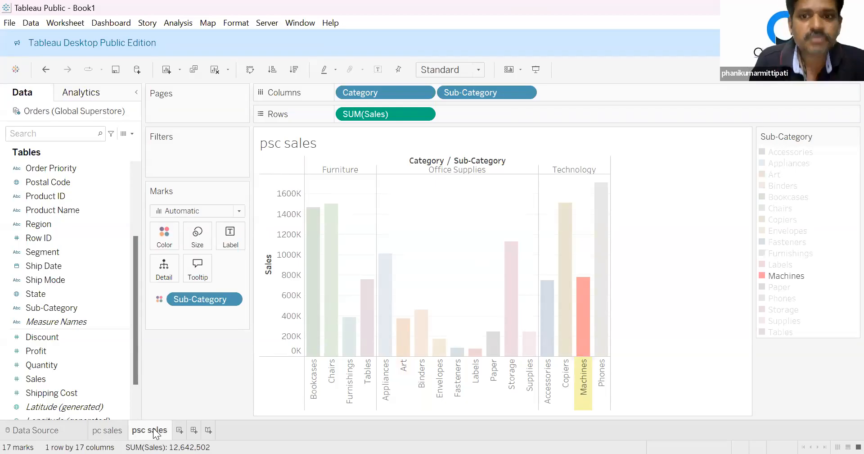
pyautogui.click(116, 430)
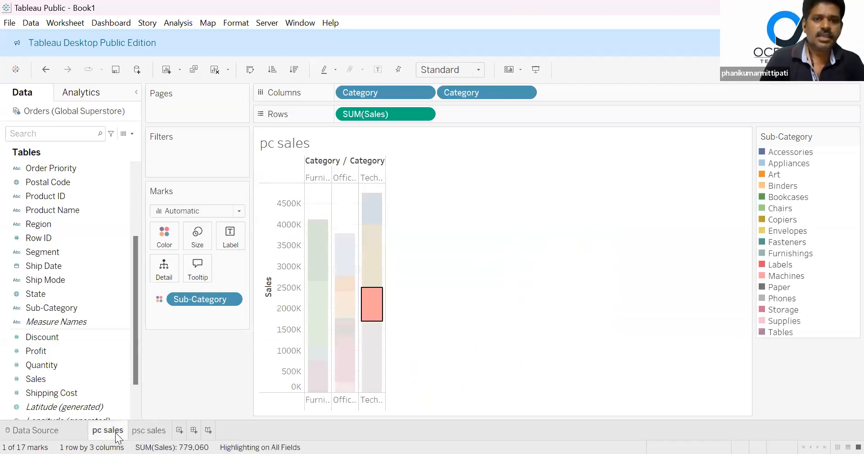
pyautogui.click(561, 230)
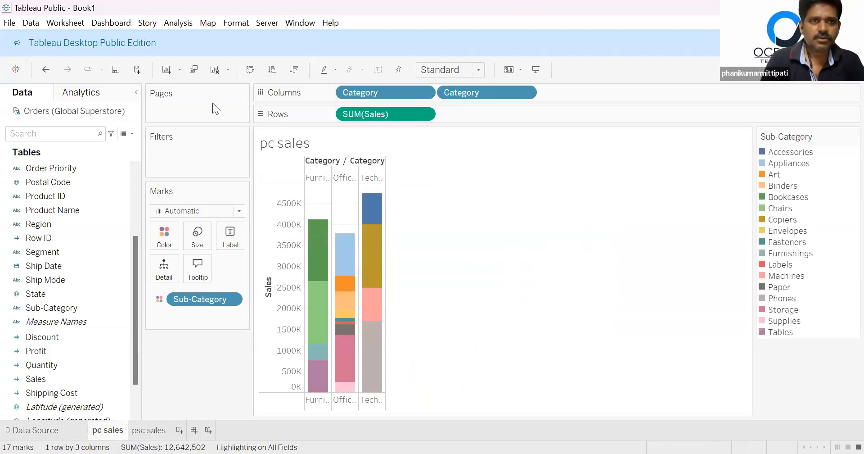
# Select the Tables segment in the Furniture bar, examine the highlighting in psc sales, and return to pc sales.
pyautogui.click(316, 378)
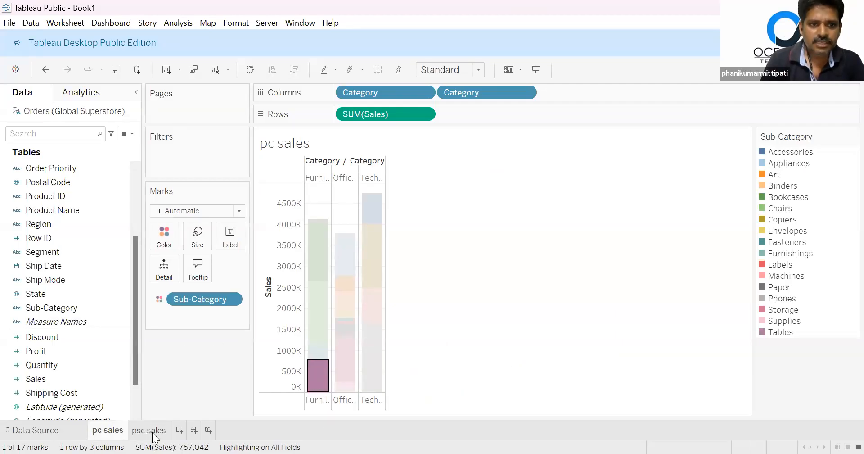
pyautogui.click(151, 431)
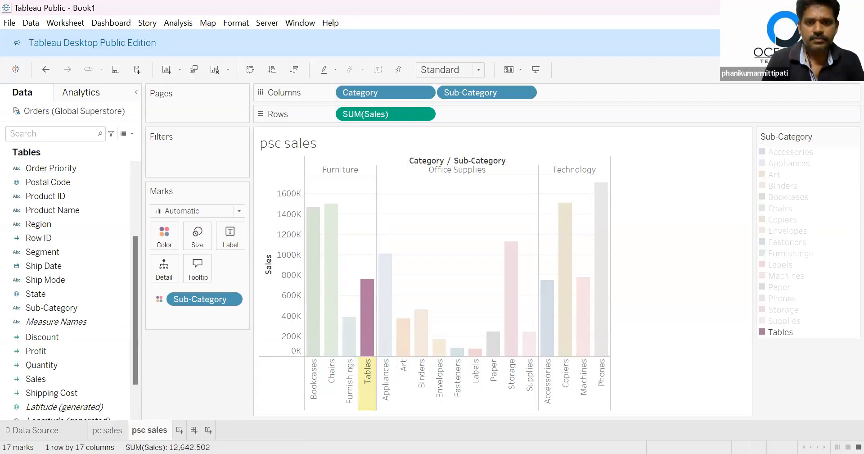
pyautogui.click(108, 430)
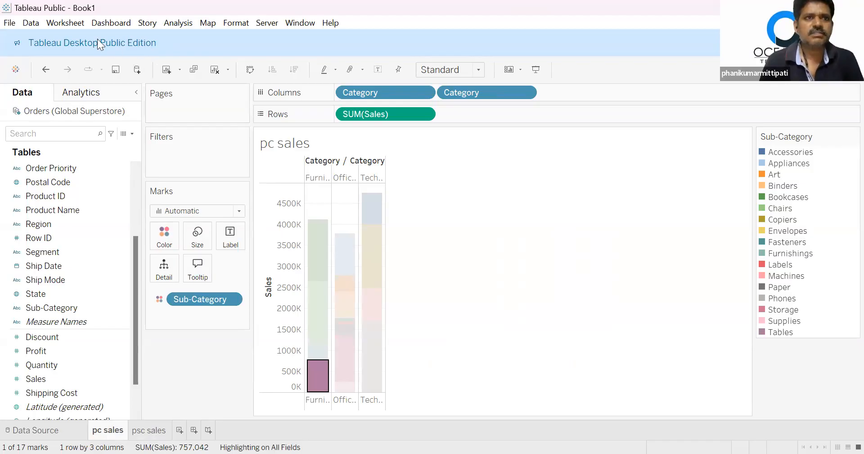
# Edit the Highlight1 action so that it runs on Hover, and apply the change to the workbook.
pyautogui.click(69, 23)
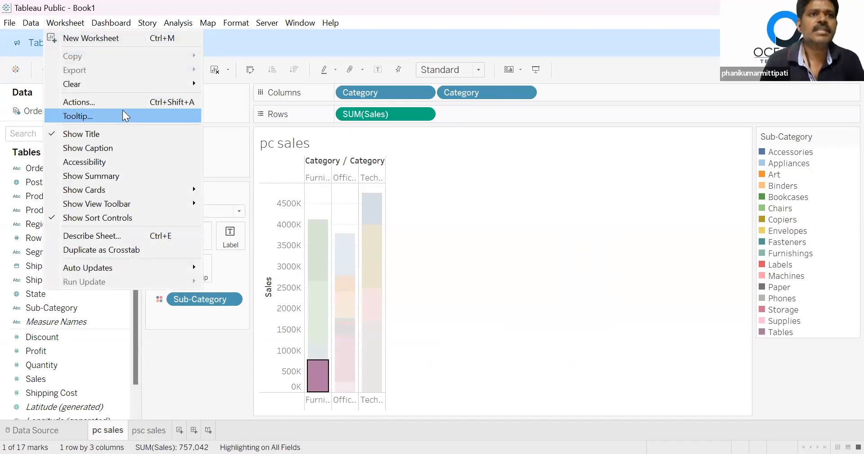
pyautogui.click(149, 103)
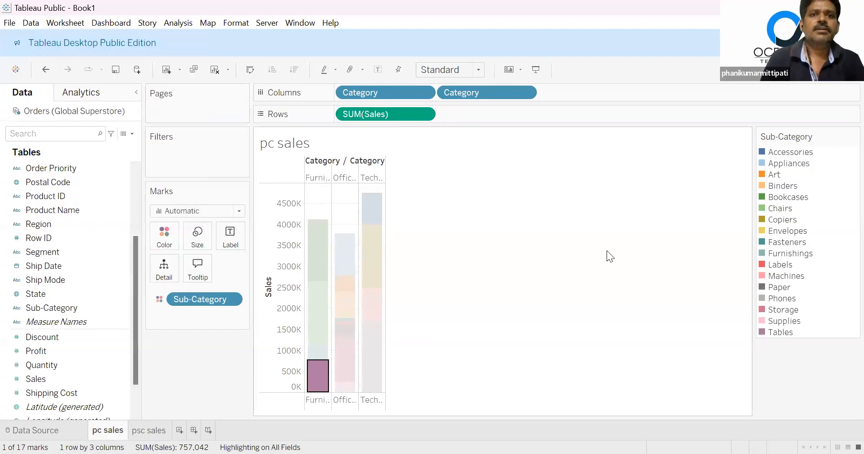
pyautogui.click(413, 199)
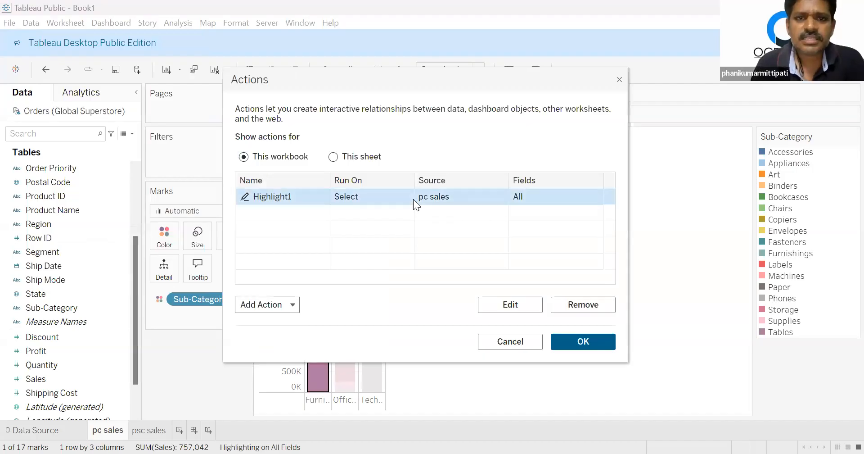
pyautogui.click(503, 303)
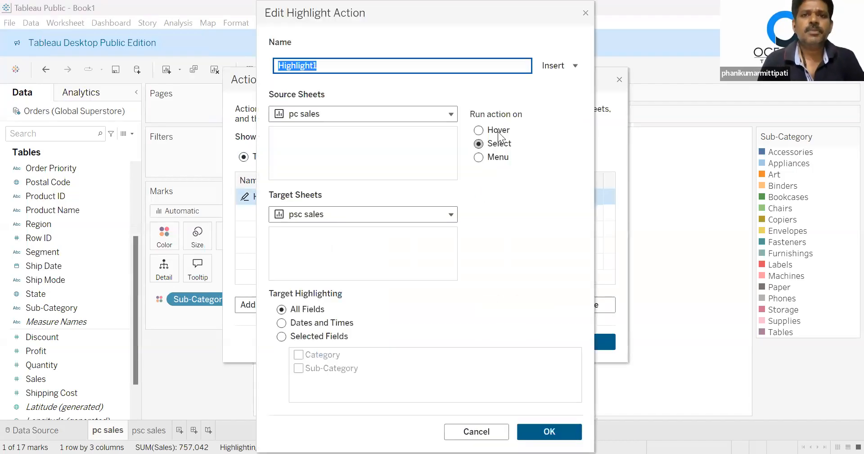
pyautogui.click(500, 135)
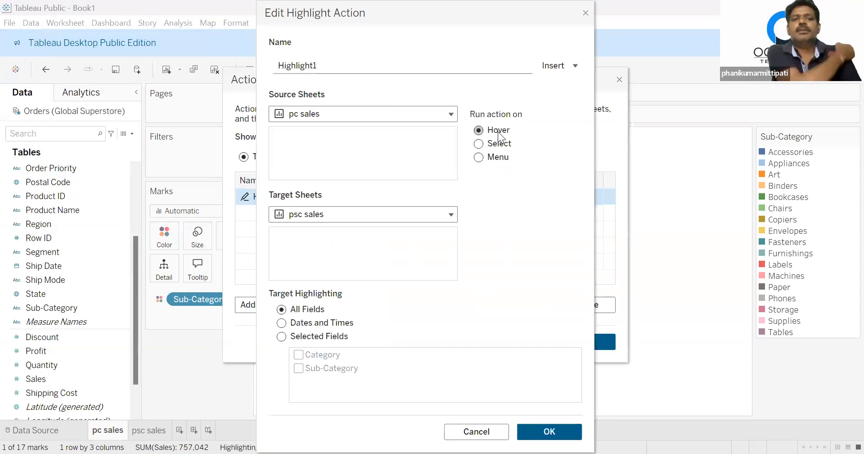
pyautogui.click(575, 432)
pyautogui.click(564, 345)
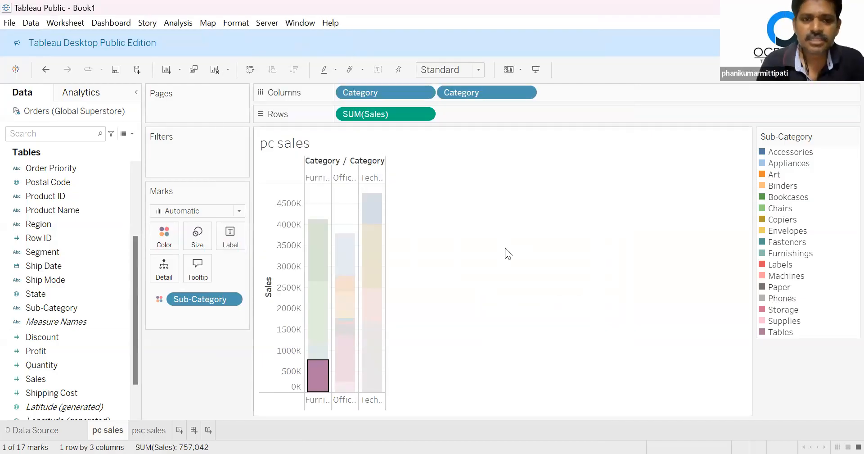
# Deselect the Tables segment, test the hover highlight on it, and check psc sales before returning to pc sales.
pyautogui.moveTo(318, 378)
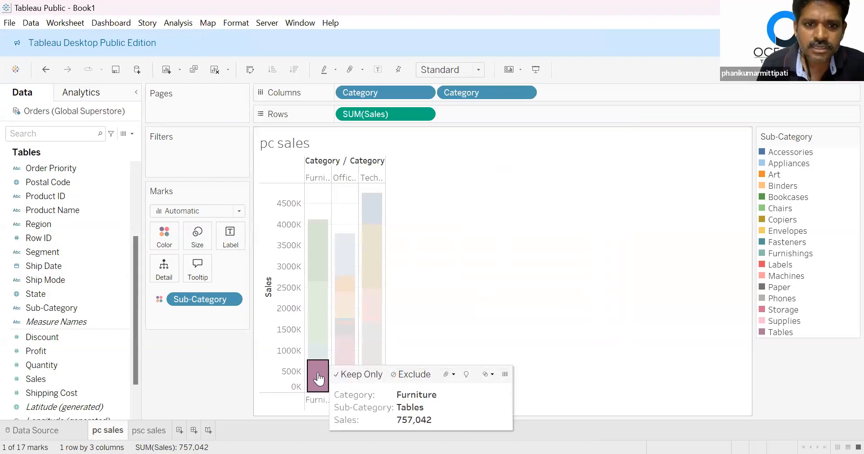
pyautogui.click(318, 378)
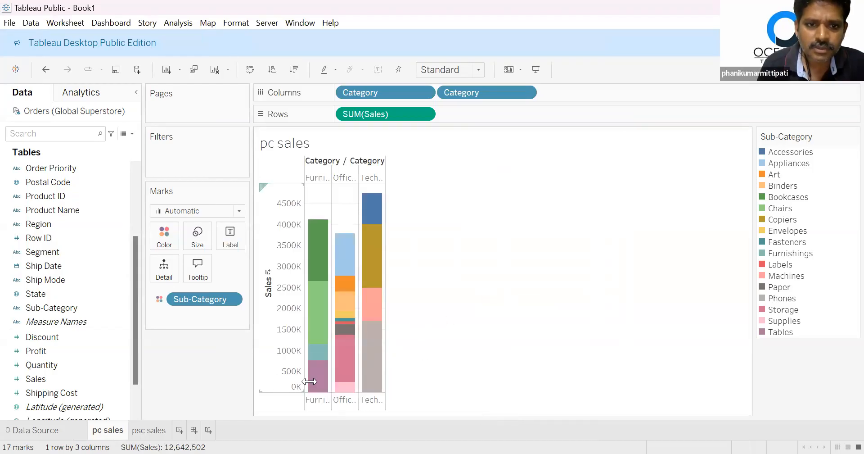
pyautogui.moveTo(314, 388)
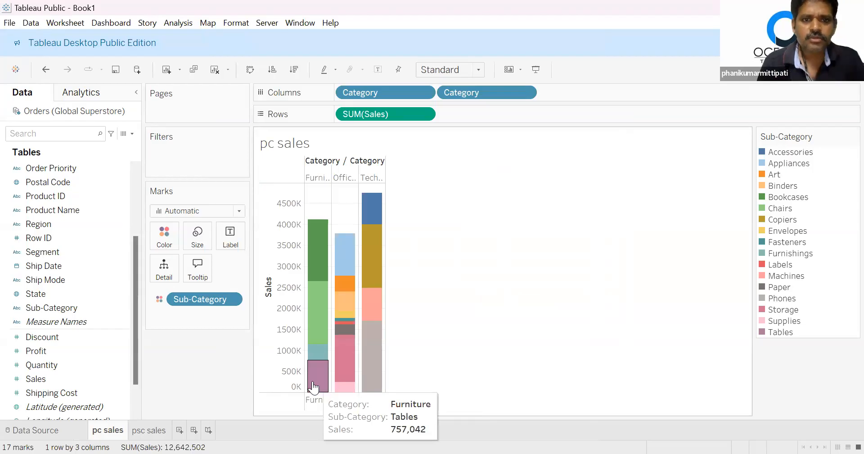
pyautogui.click(148, 431)
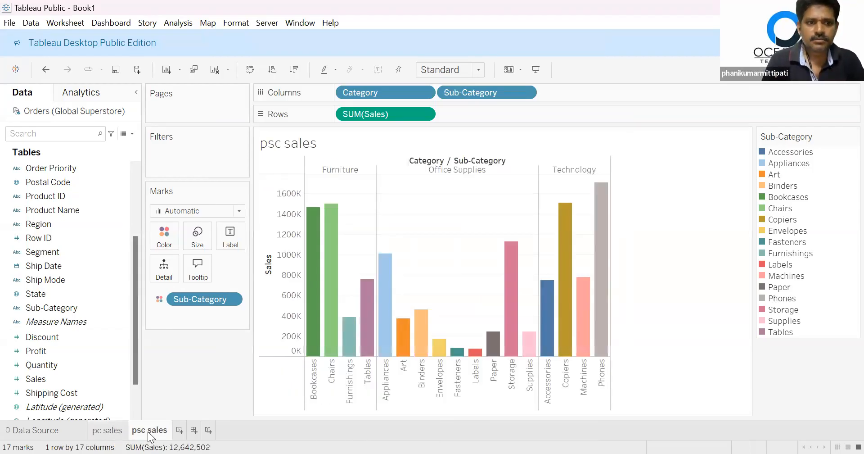
pyautogui.click(103, 430)
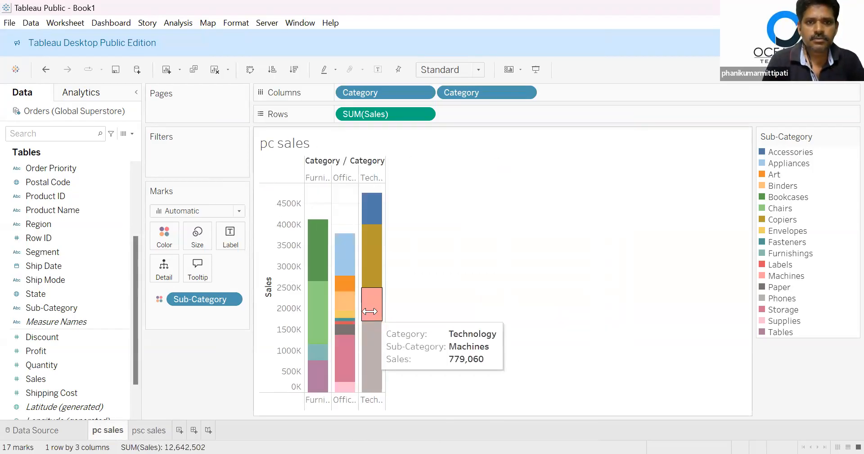
# Check how psc sales responds to selecting Machines in pc sales under the hover action, and clear the selection.
pyautogui.click(369, 311)
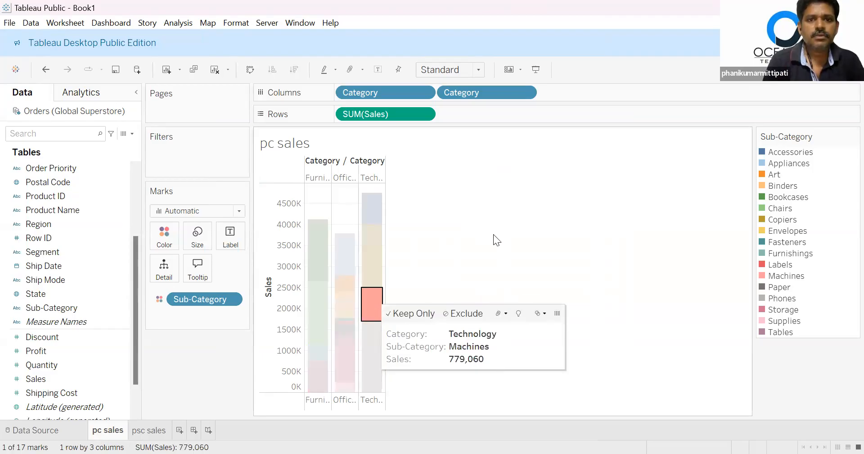
pyautogui.click(150, 432)
pyautogui.moveTo(601, 315)
pyautogui.click(110, 432)
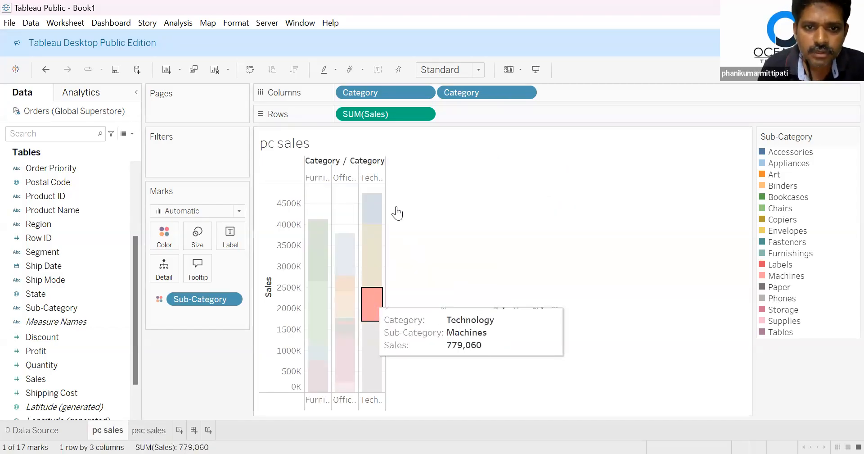
pyautogui.click(453, 211)
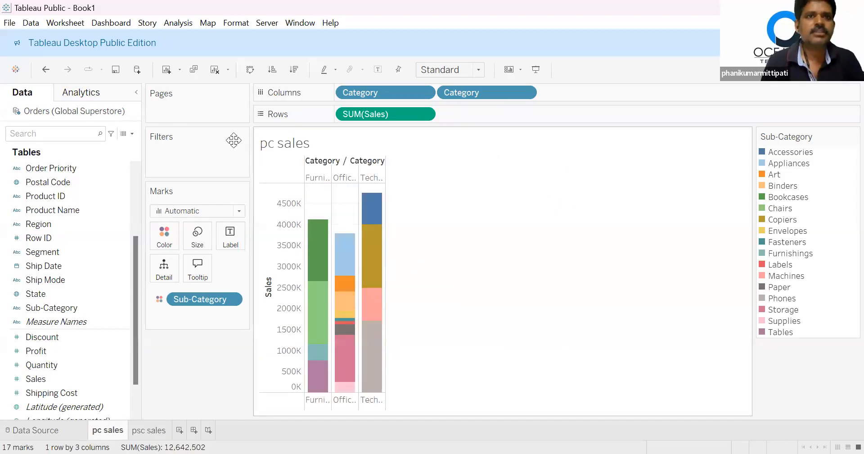
# Open the workbook's list of actions from the pc sales sheet.
pyautogui.click(68, 22)
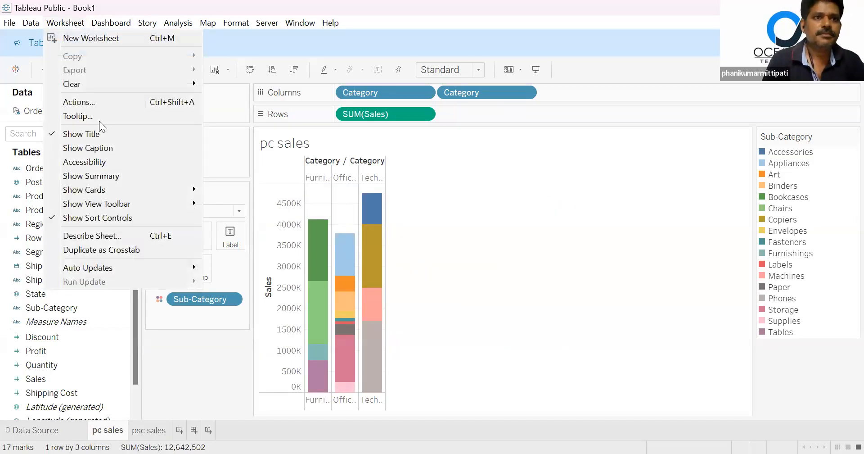
pyautogui.click(153, 103)
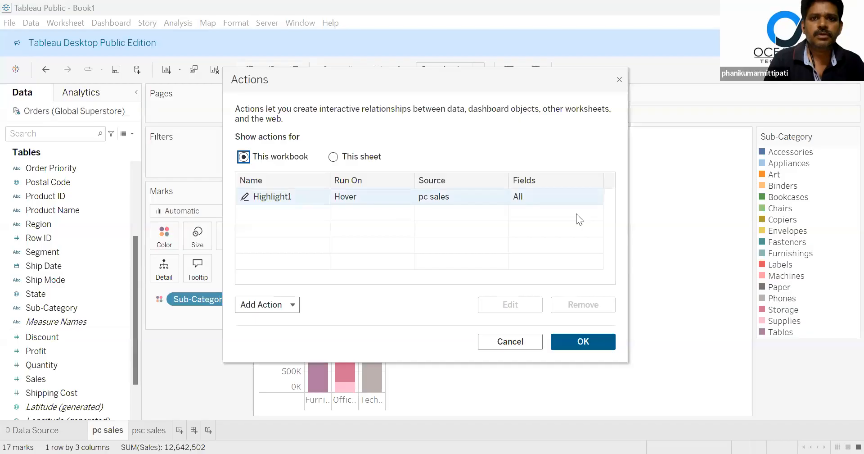
pyautogui.click(274, 305)
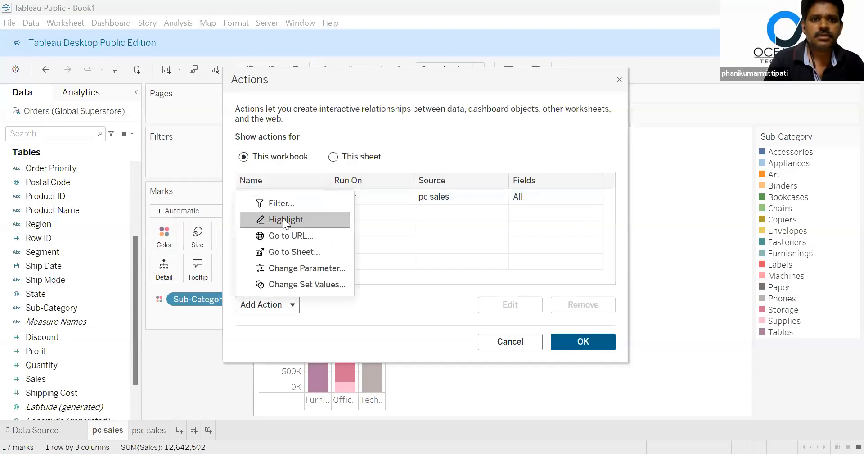
pyautogui.click(283, 218)
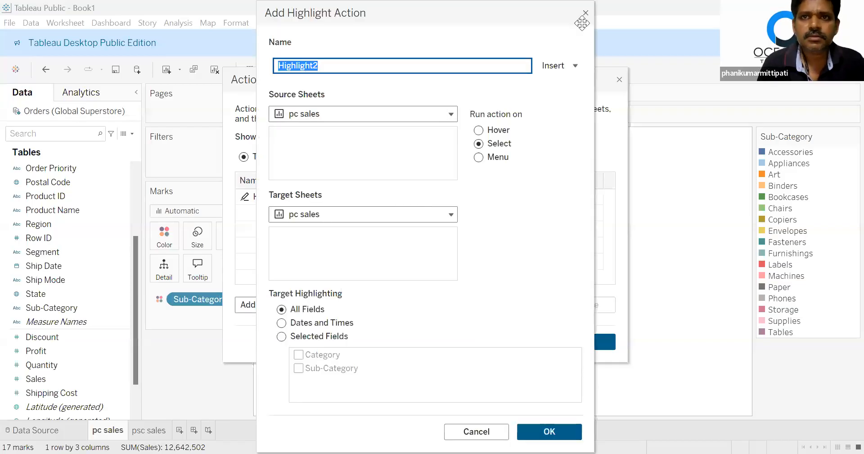
pyautogui.press('Escape')
# Replace the existing Highlight1 action with a new highlight action from pc sales to psc sales that runs on Hover, targeting all fields.
pyautogui.click(524, 191)
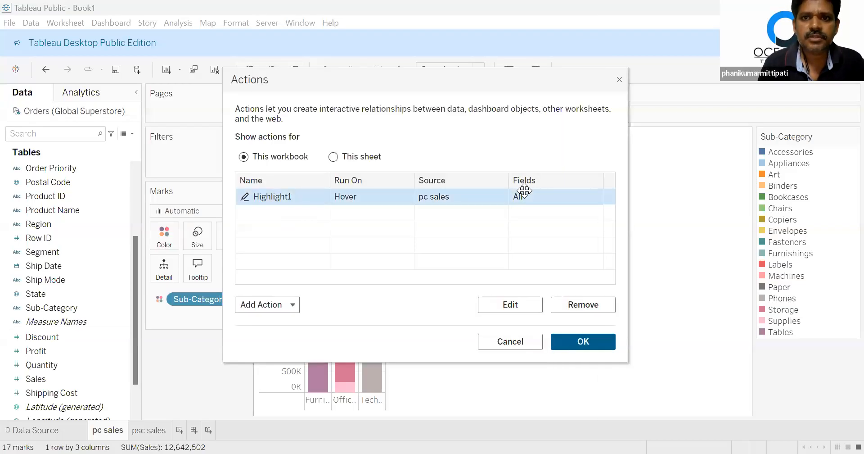
pyautogui.click(595, 316)
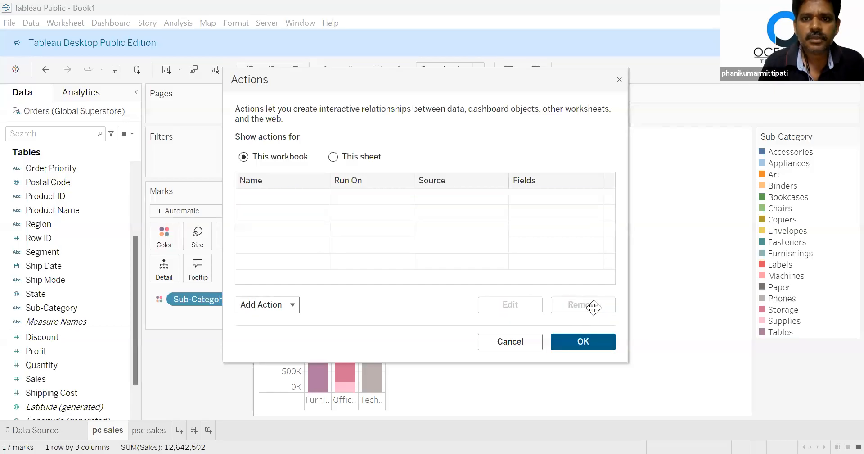
pyautogui.click(276, 304)
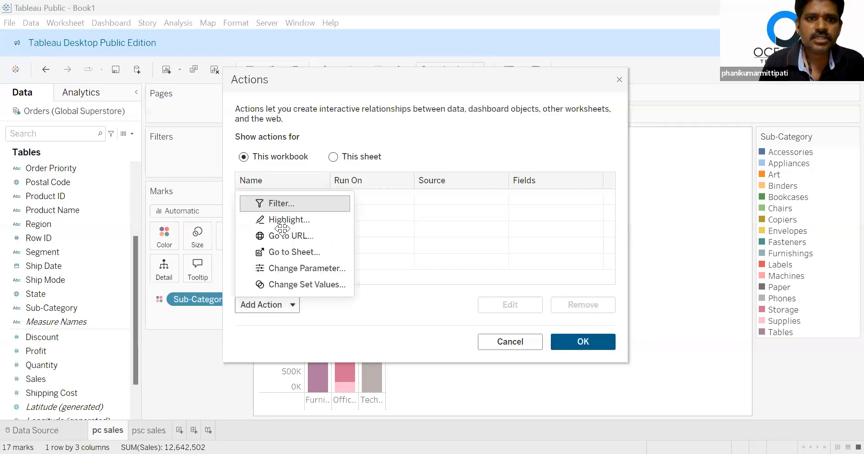
pyautogui.click(280, 219)
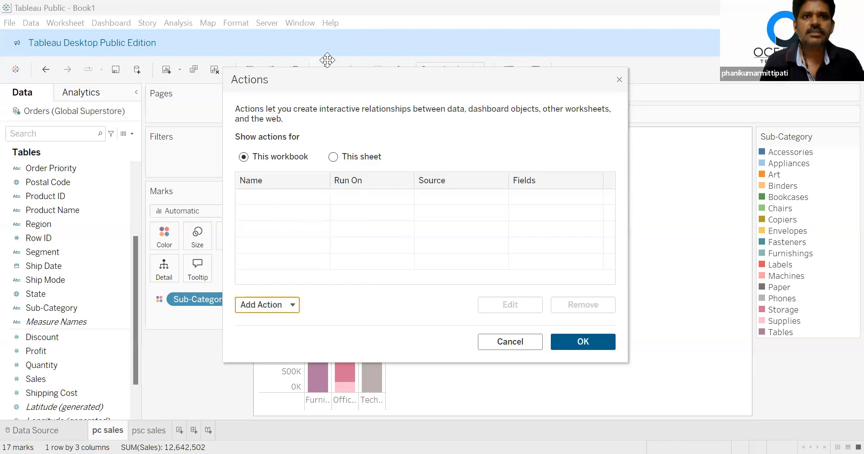
pyautogui.click(309, 114)
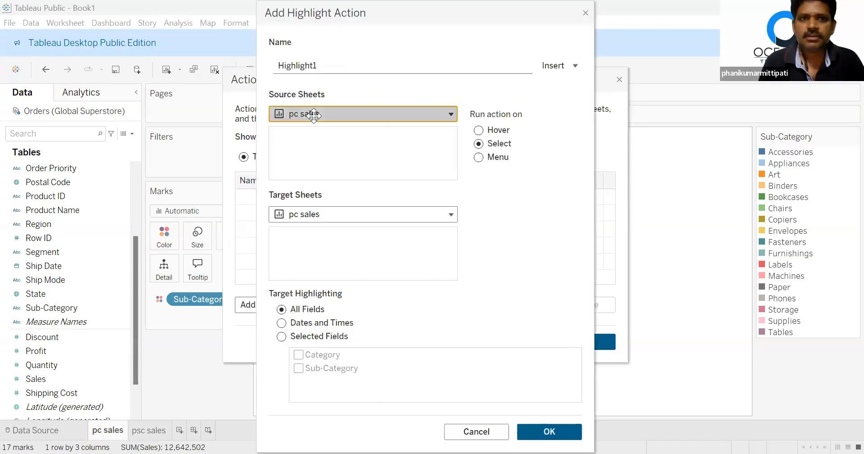
pyautogui.click(297, 189)
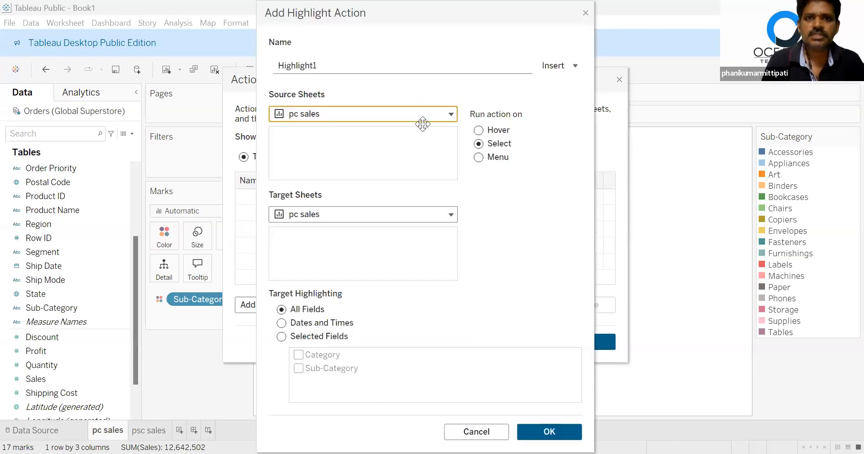
pyautogui.click(490, 130)
pyautogui.click(293, 215)
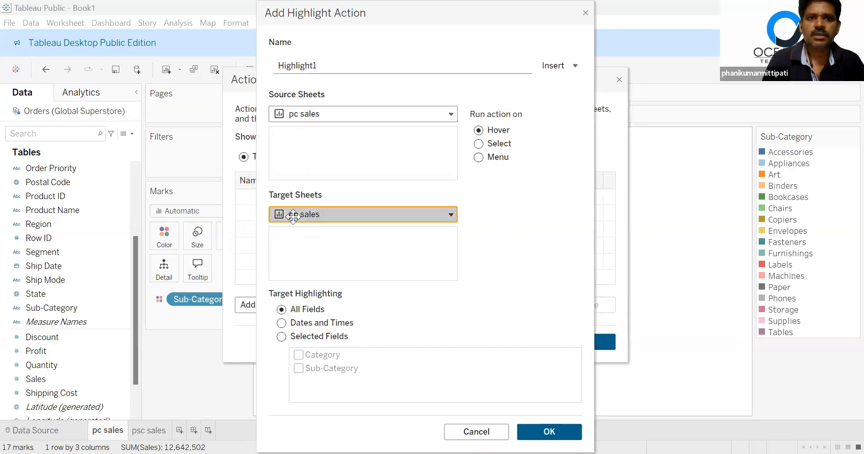
pyautogui.click(299, 249)
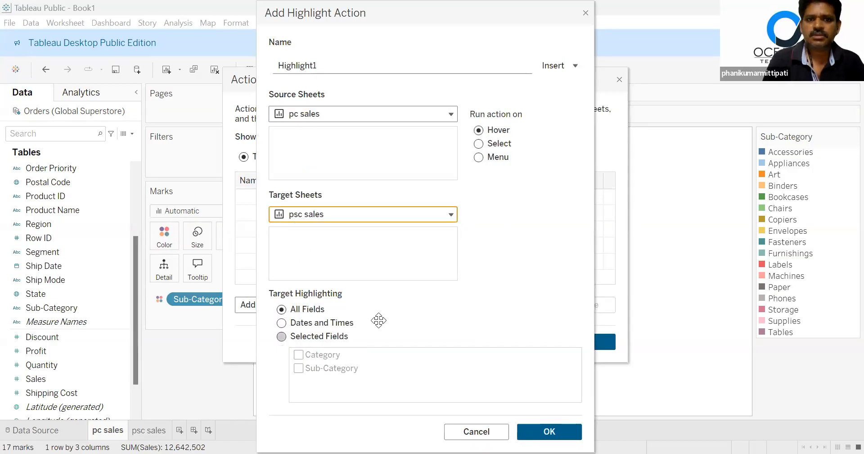
pyautogui.click(568, 431)
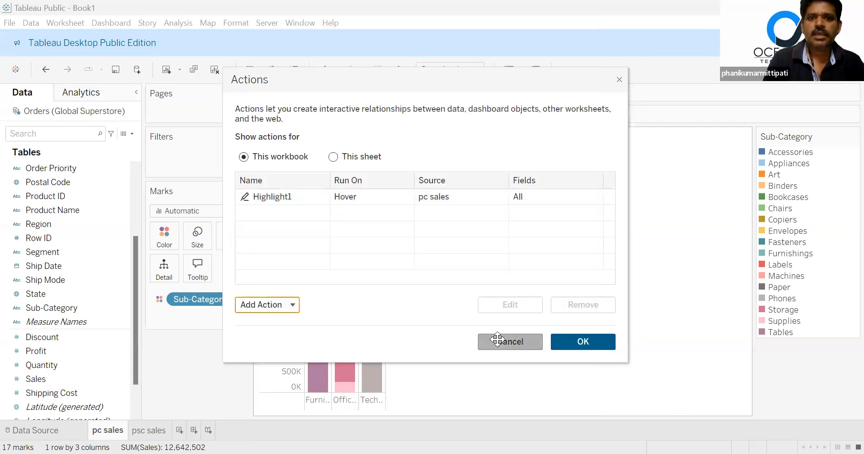
pyautogui.click(568, 341)
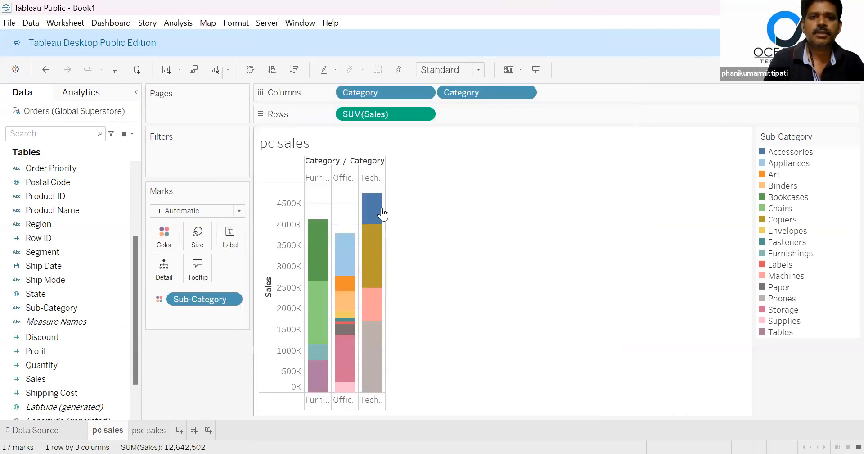
# Select the Machines segment in the Technology bar, check the highlighting in psc sales, and return to pc sales.
pyautogui.moveTo(382, 213)
pyautogui.moveTo(369, 279)
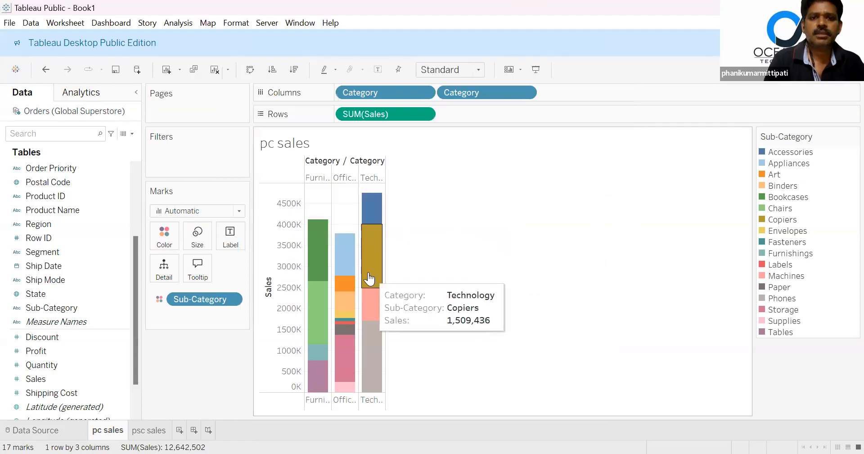
pyautogui.click(376, 315)
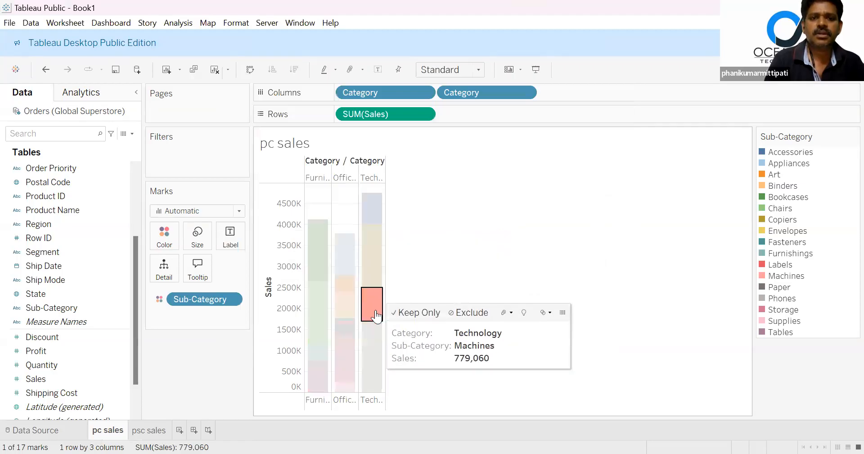
pyautogui.click(156, 431)
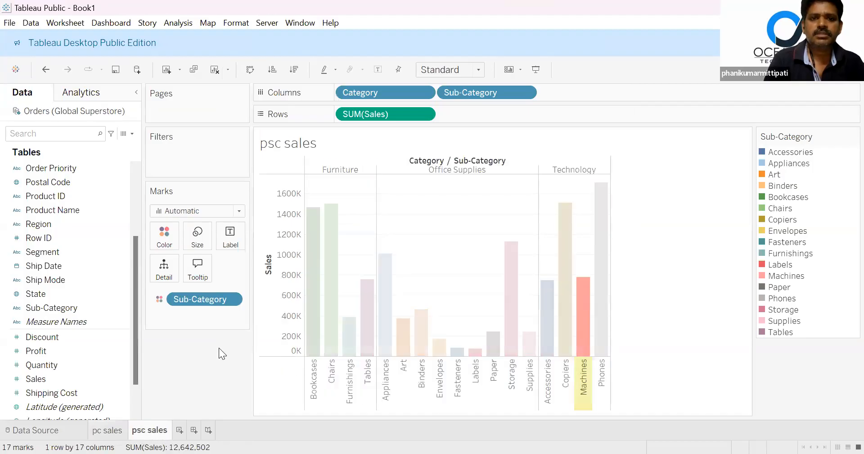
pyautogui.click(96, 433)
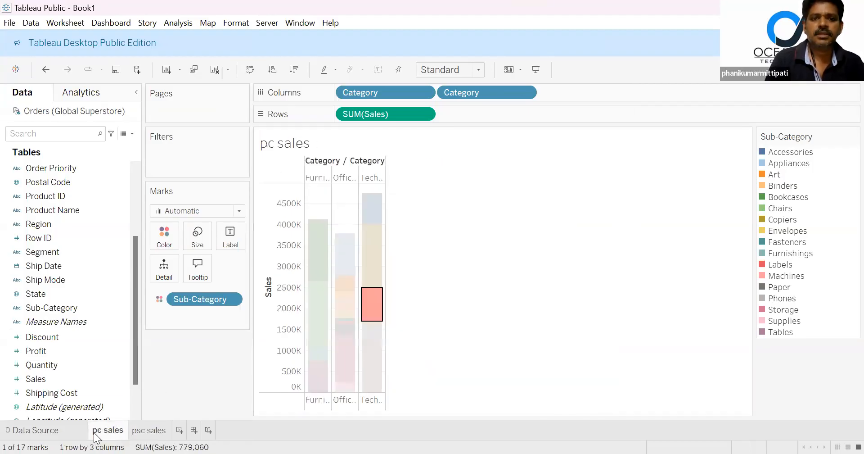
# Select the Storage segment in pc sales, check the highlighting in psc sales, and return to clear the selection.
pyautogui.click(345, 357)
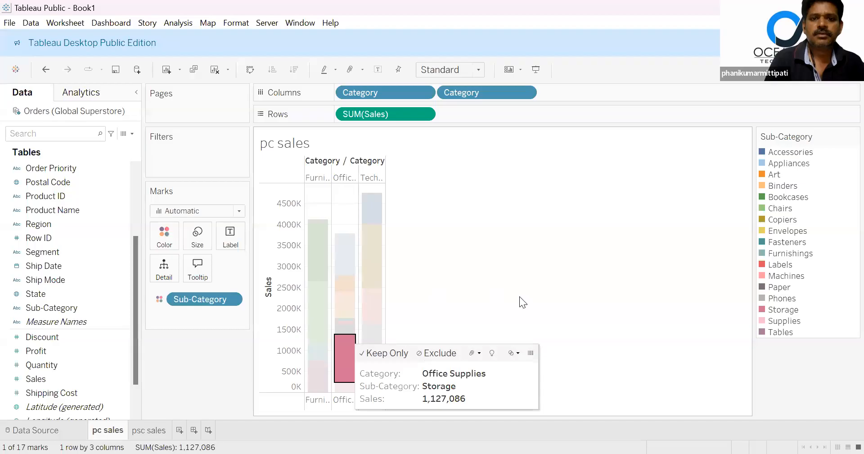
pyautogui.click(161, 431)
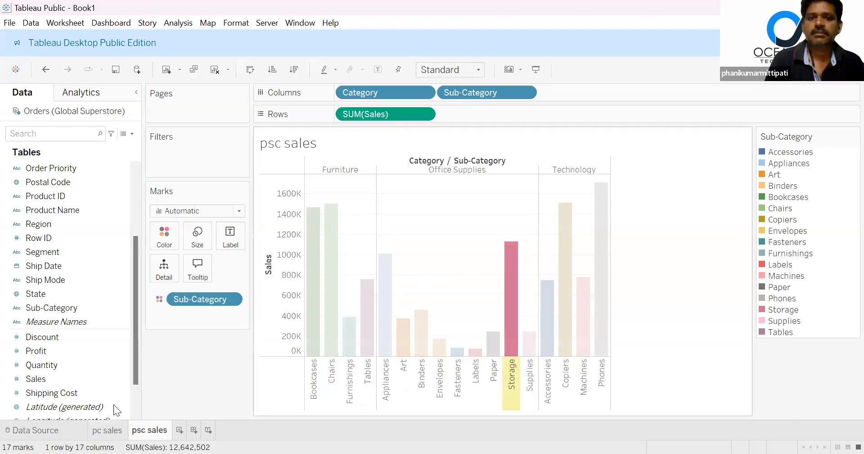
pyautogui.click(104, 433)
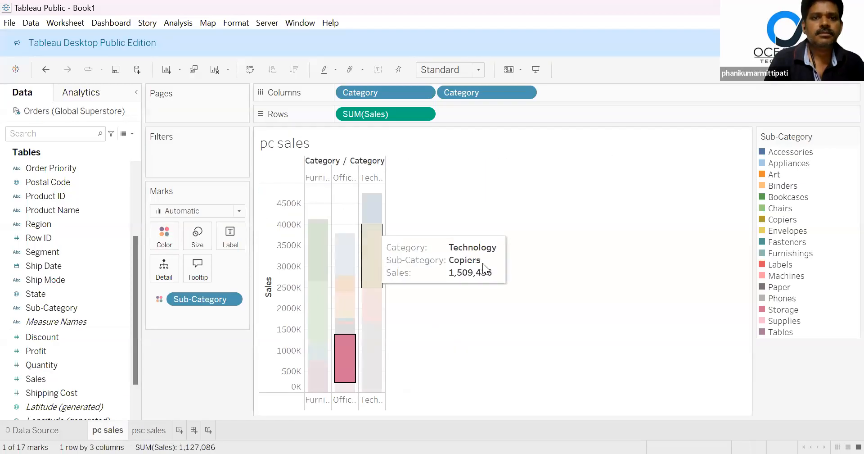
pyautogui.click(536, 252)
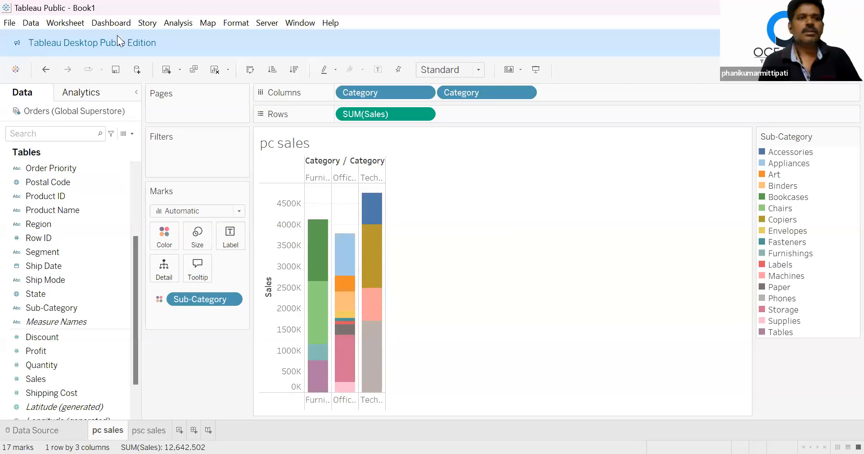
# Edit the Highlight1 action so that it runs on Menu, and apply the change to the workbook.
pyautogui.click(58, 23)
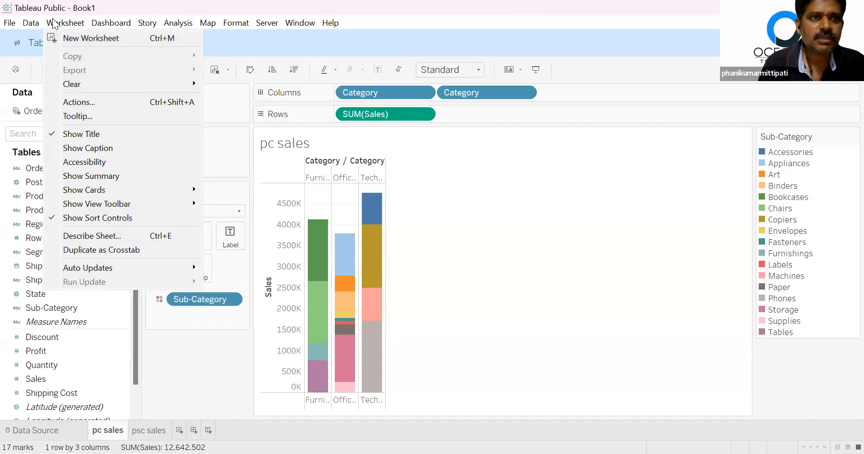
pyautogui.click(91, 100)
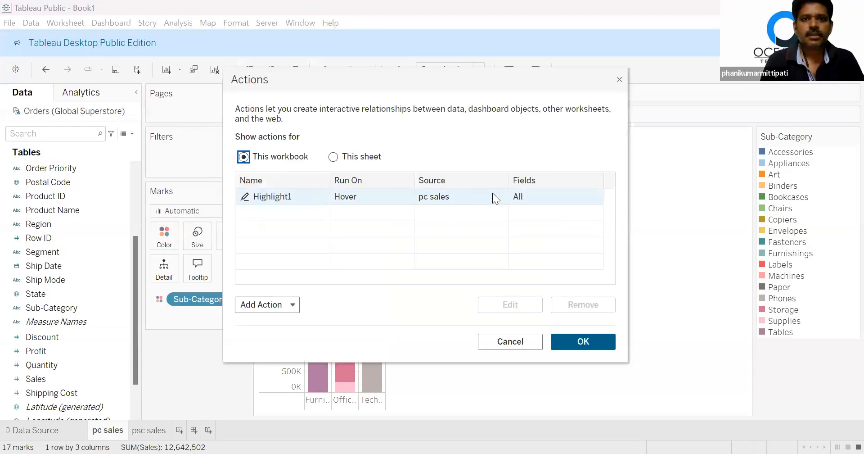
pyautogui.click(466, 201)
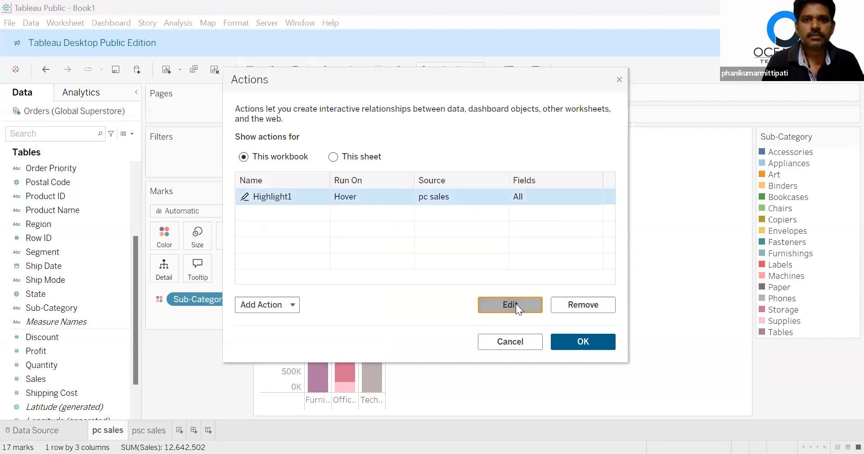
pyautogui.click(511, 304)
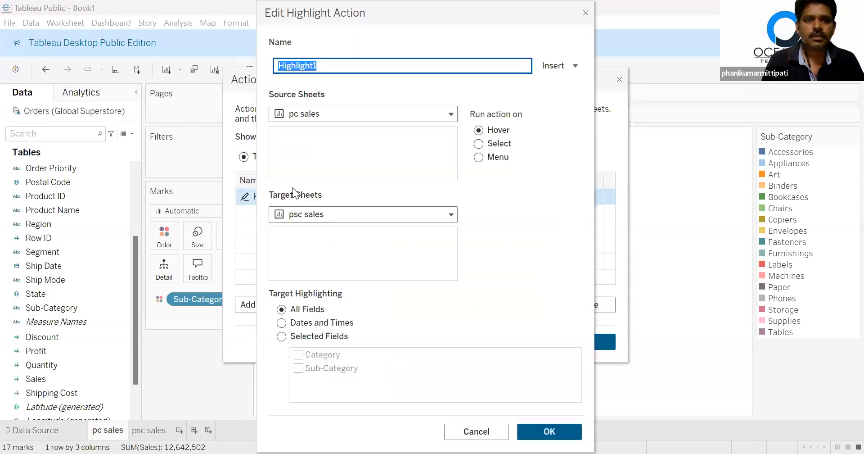
pyautogui.click(479, 157)
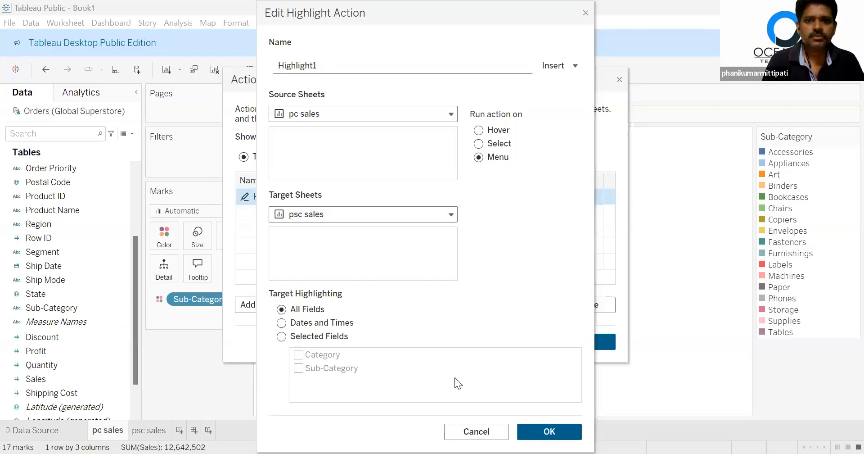
pyautogui.click(549, 431)
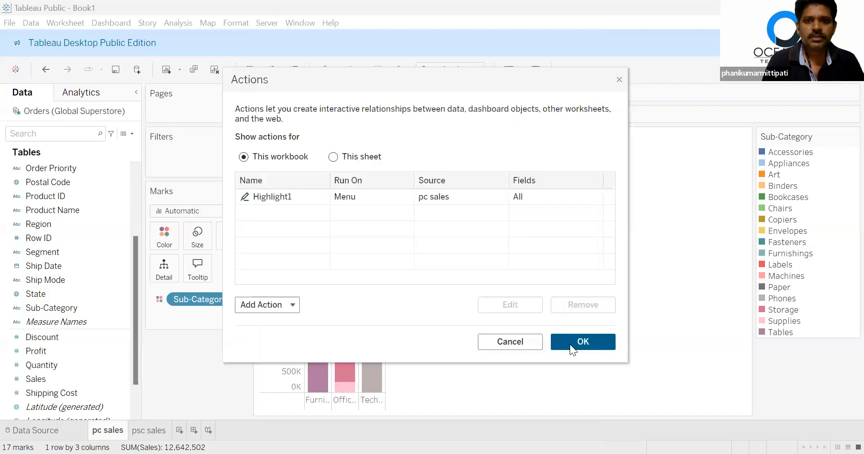
pyautogui.click(570, 344)
# Point at the Accessories segment in pc sales, check how psc sales responds under the menu action, and return.
pyautogui.moveTo(381, 219)
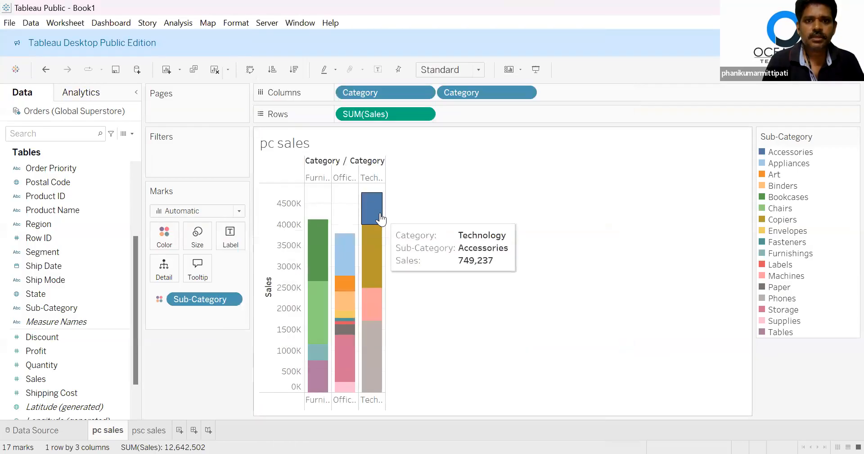
pyautogui.click(140, 431)
pyautogui.click(104, 430)
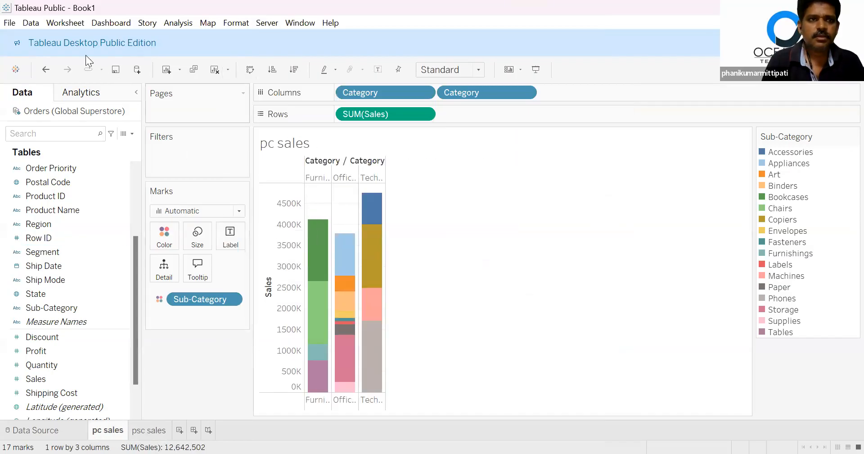
# Undo the last change to the highlight action, then check psc sales and return to pc sales.
pyautogui.click(46, 71)
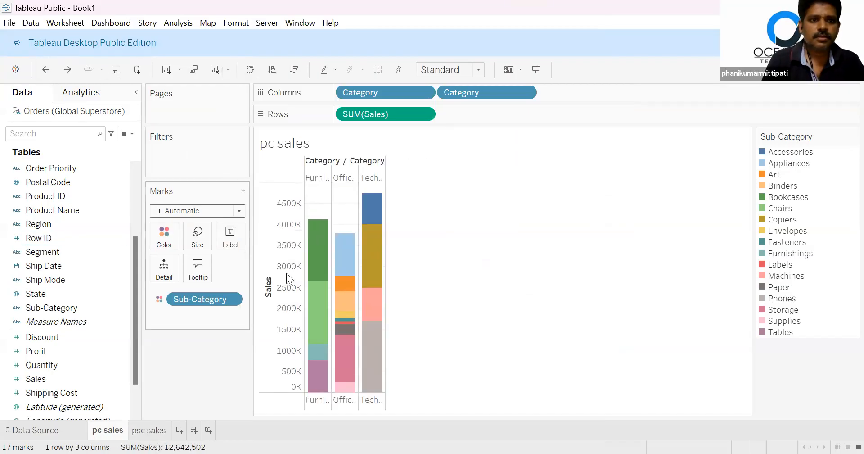
pyautogui.click(159, 432)
pyautogui.click(103, 432)
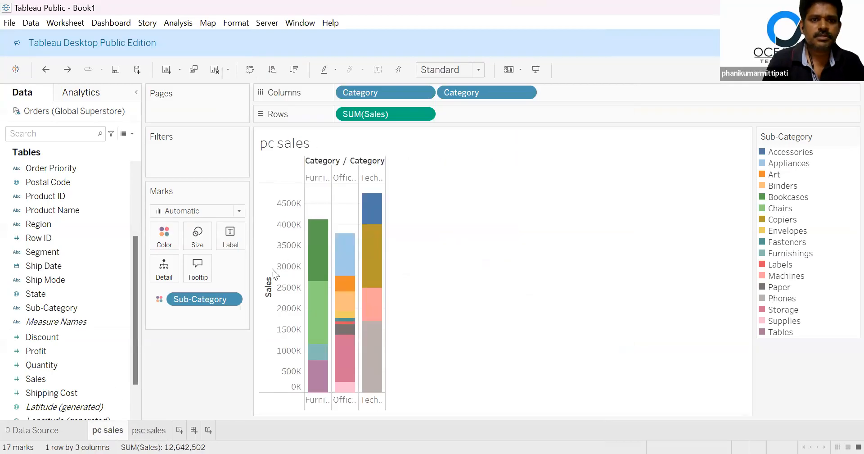
# Select the Accessories segment in the Technology bar, examine the highlighting in psc sales, and return to pc sales.
pyautogui.click(372, 222)
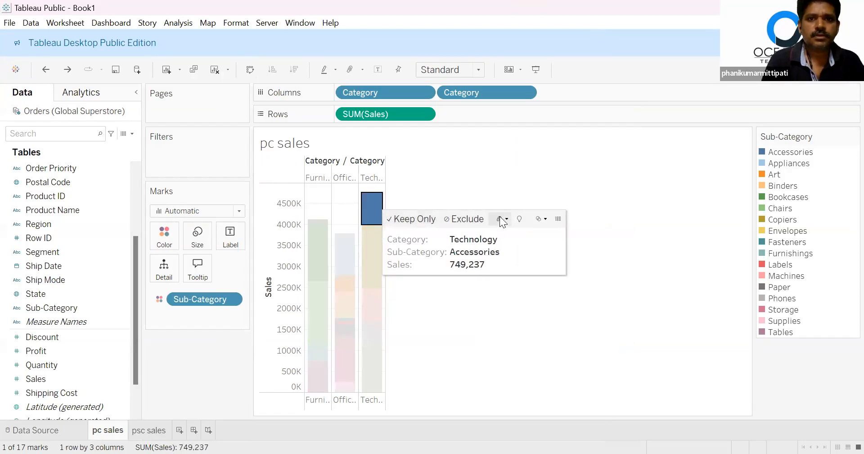
pyautogui.click(140, 432)
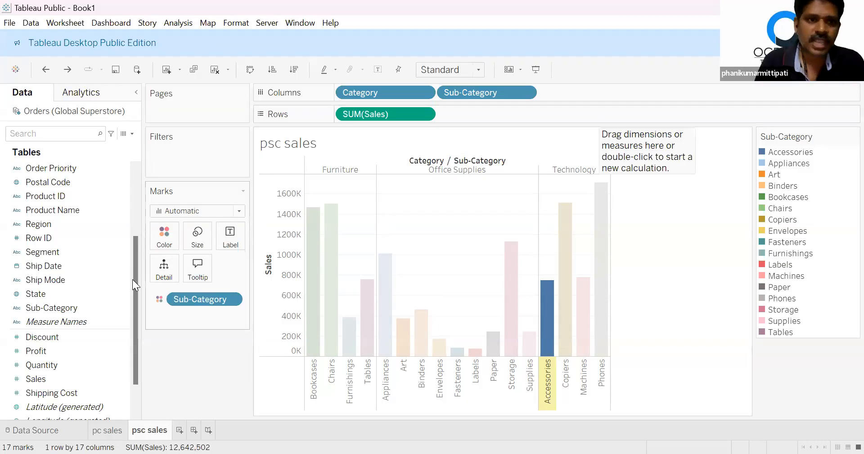
pyautogui.click(107, 430)
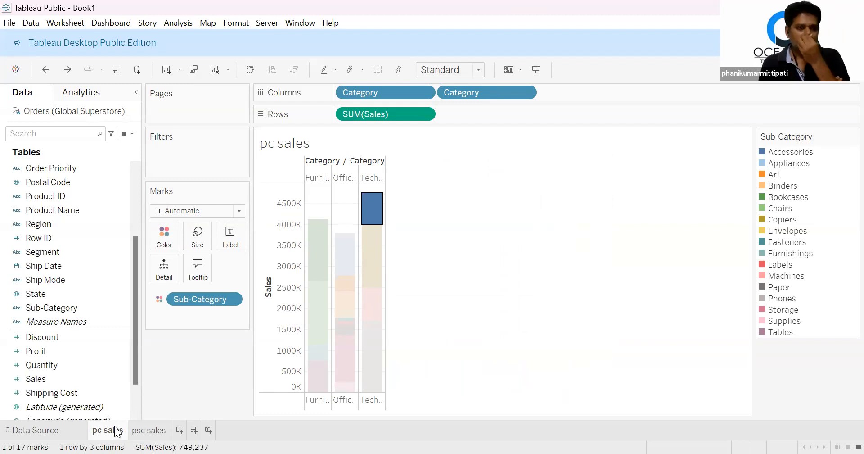
# Check psc sales once more, return to pc sales, and clear the Accessories selection.
pyautogui.click(152, 430)
pyautogui.click(109, 430)
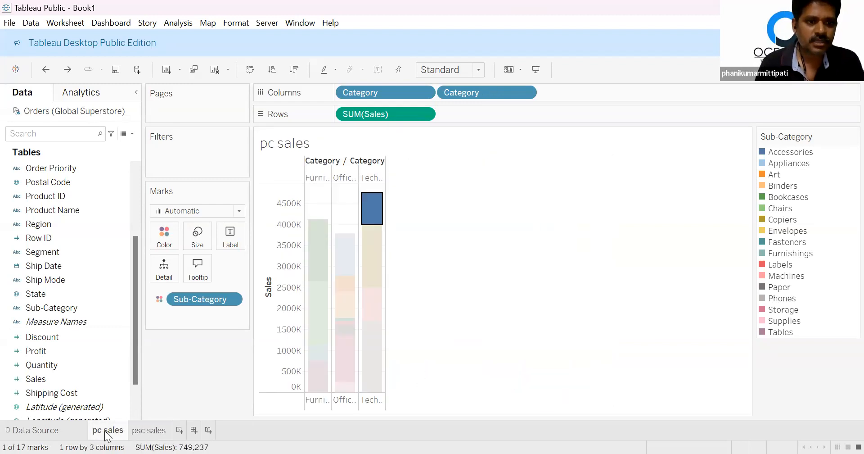
pyautogui.click(578, 295)
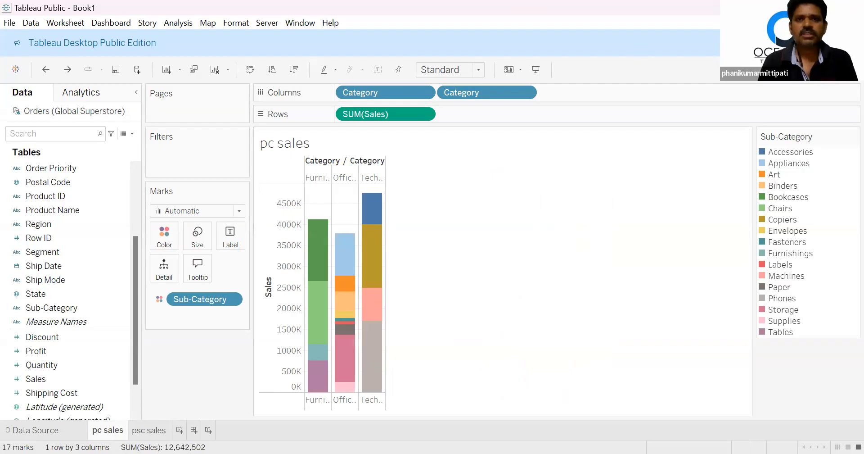
pyautogui.click(850, 7)
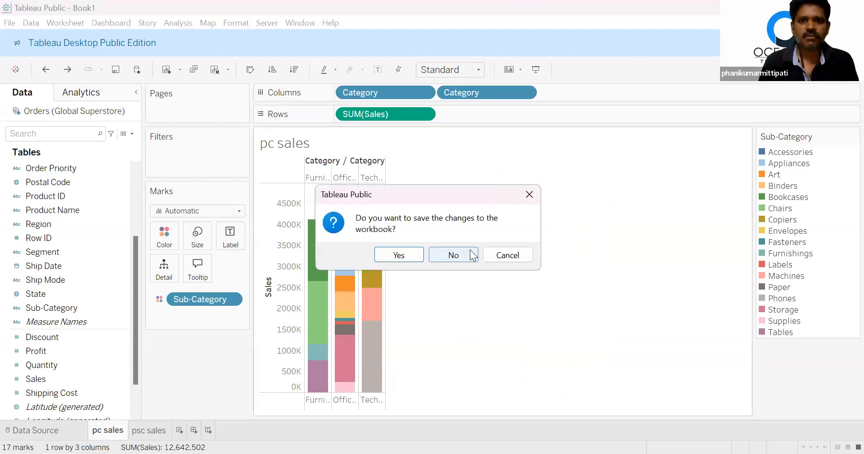
pyautogui.click(535, 194)
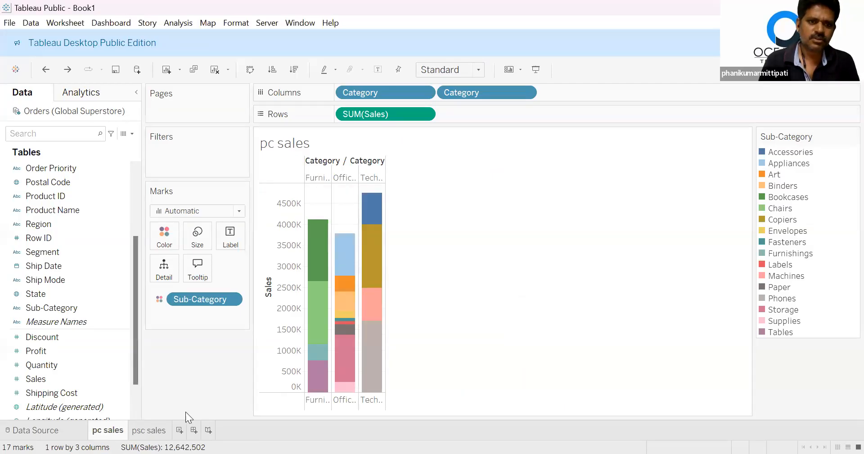
# Add two new worksheets to the workbook and rename Sheet 3 as mapping.
pyautogui.click(180, 430)
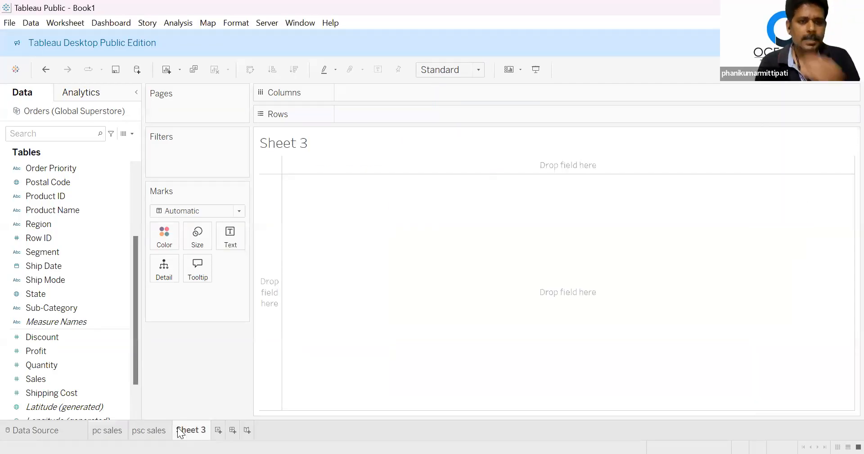
pyautogui.click(217, 430)
pyautogui.doubleClick(204, 430)
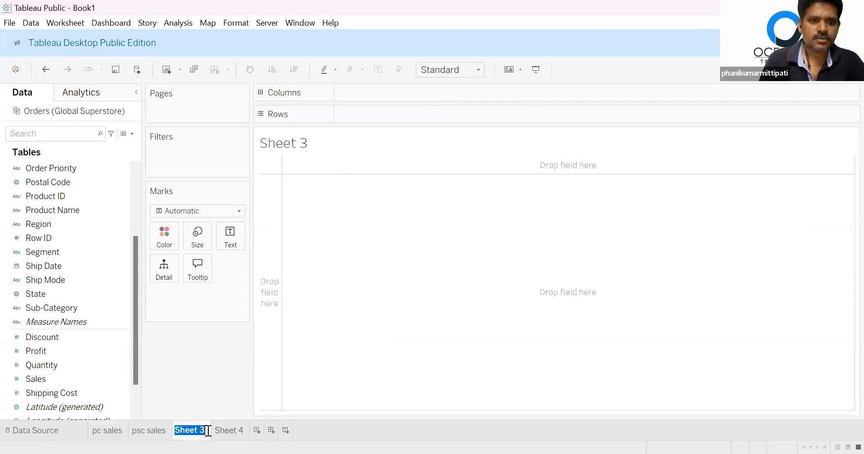
pyautogui.press('BackSpace')
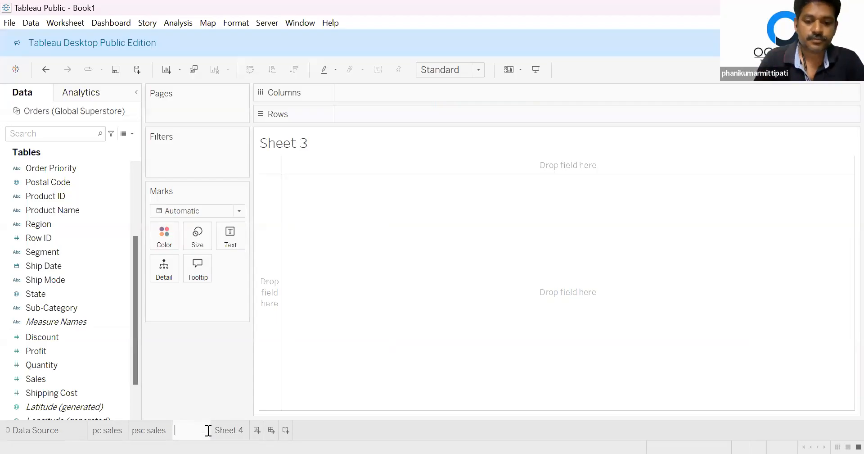
pyautogui.write('mapping')
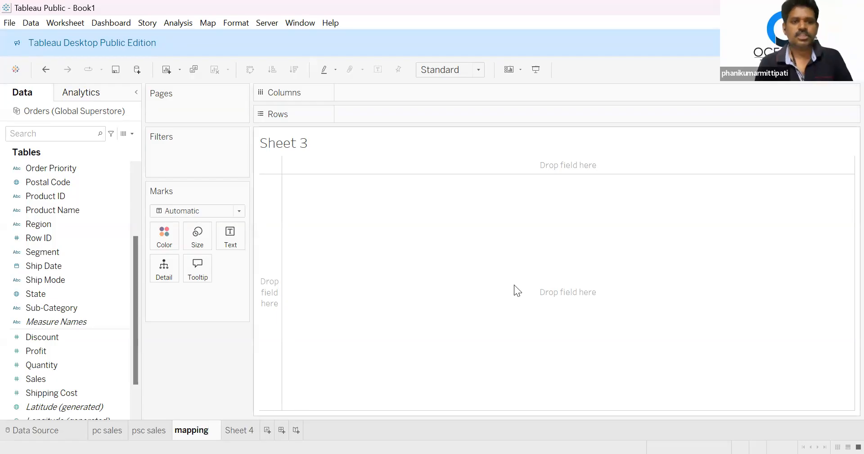
pyautogui.press('Return')
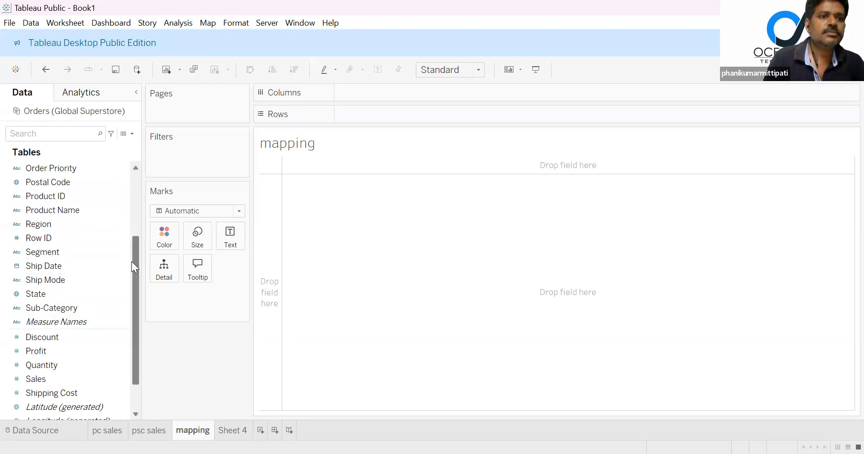
# Plot the City field as a point map on the mapping sheet.
pyautogui.moveTo(133, 263); pyautogui.dragTo(137, 157)
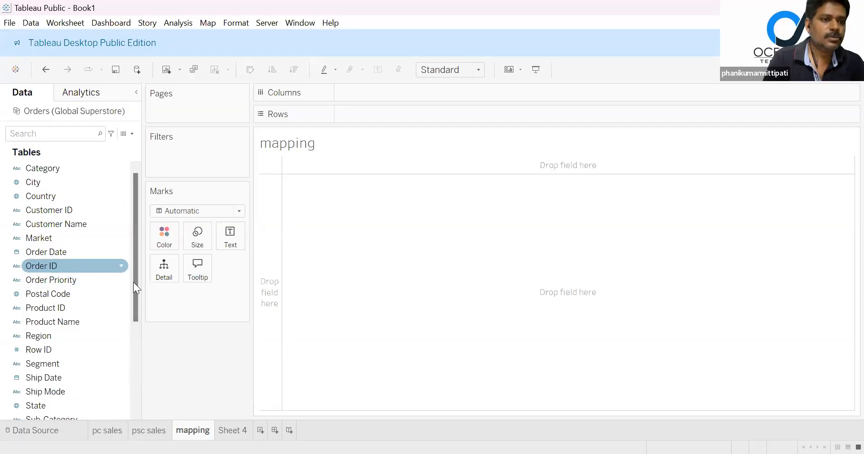
pyautogui.moveTo(133, 278); pyautogui.dragTo(129, 311)
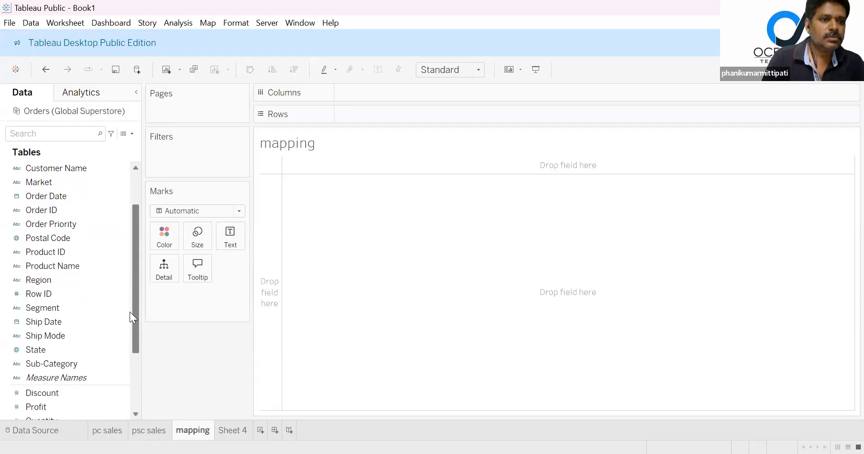
pyautogui.scroll(-2, 129, 320)
pyautogui.scroll(3, 129, 318)
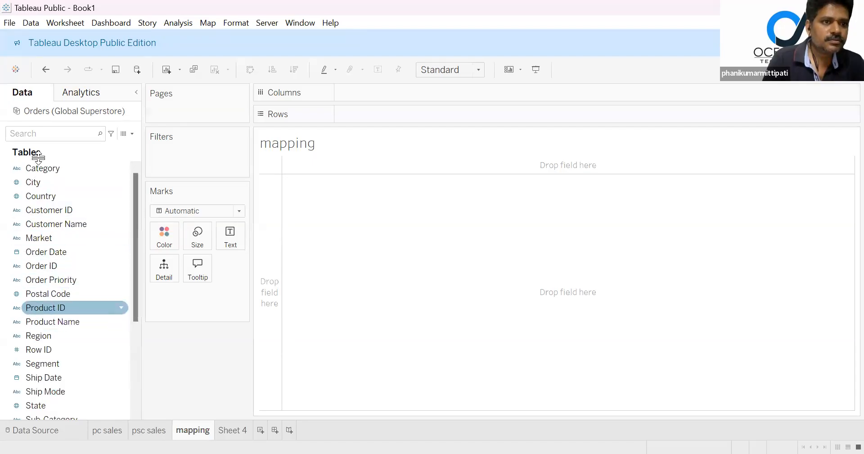
pyautogui.click(40, 181)
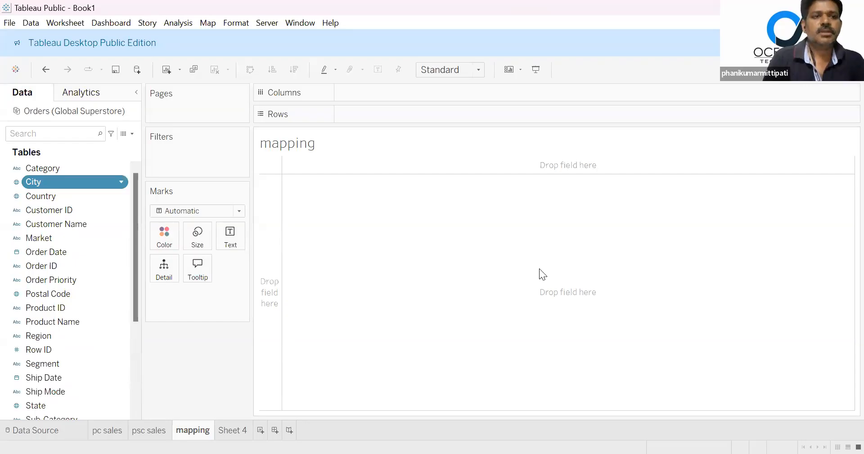
pyautogui.doubleClick(97, 182)
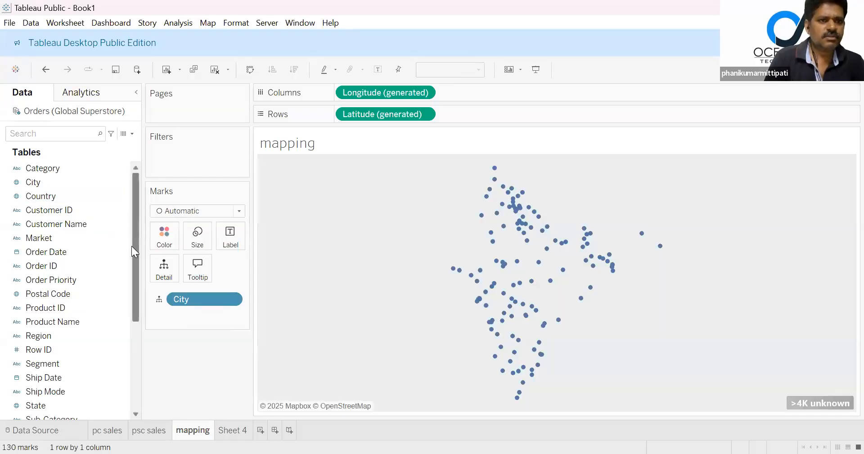
# Add Sales to the map's marks and encode it as the colour of the city points.
pyautogui.moveTo(132, 246)
pyautogui.mouseDown()
pyautogui.moveTo(131, 268)
pyautogui.moveTo(135, 237)
pyautogui.mouseUp()
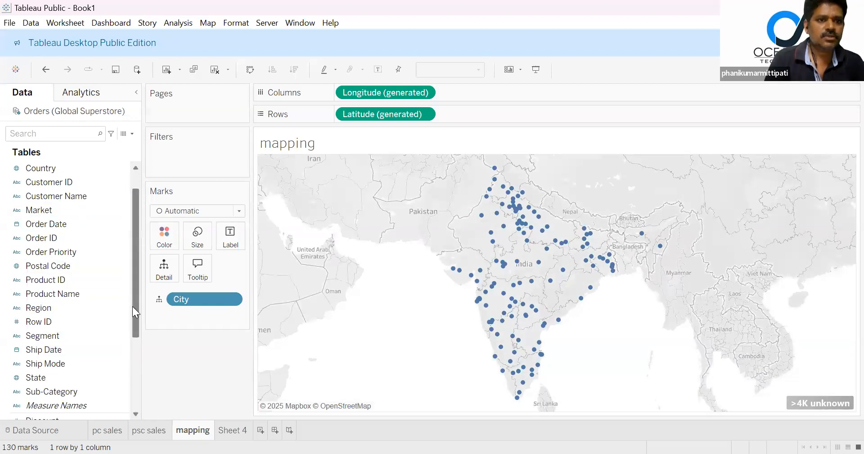
pyautogui.moveTo(132, 306); pyautogui.dragTo(132, 379)
pyautogui.moveTo(57, 335); pyautogui.dragTo(198, 311)
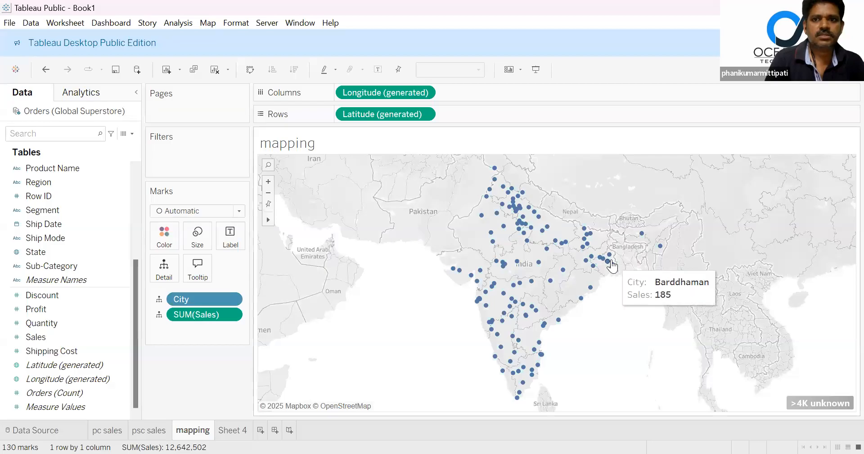
pyautogui.moveTo(587, 293)
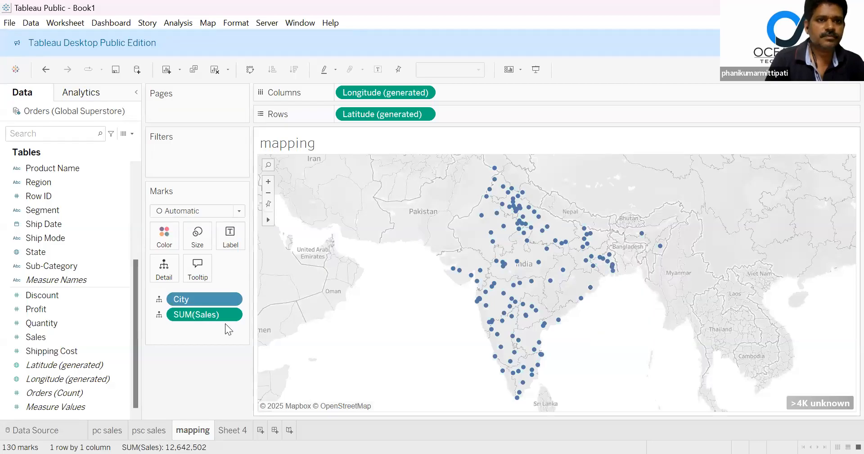
pyautogui.moveTo(196, 314); pyautogui.dragTo(165, 232)
pyautogui.moveTo(513, 244)
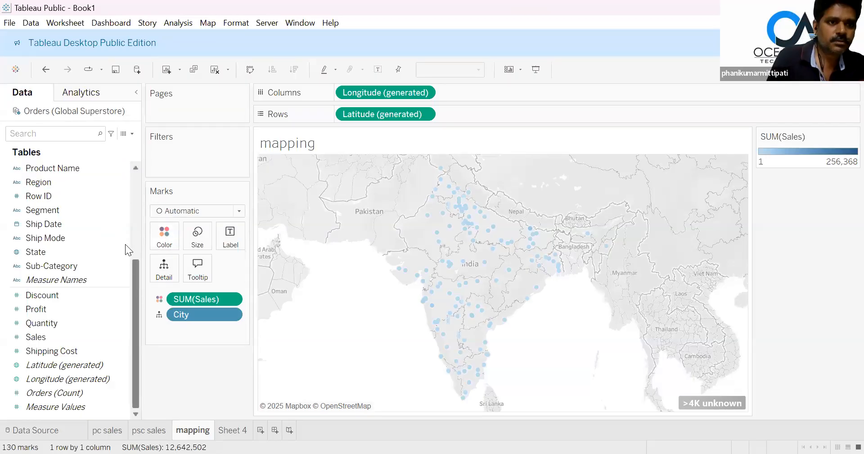
# Remove City from the map's marks and add State to the view in its place.
pyautogui.scroll(4, 126, 227)
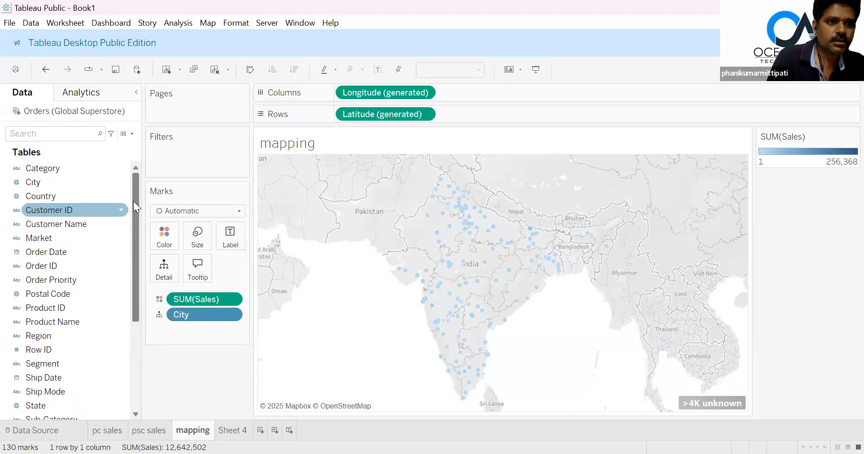
pyautogui.rightClick(231, 315)
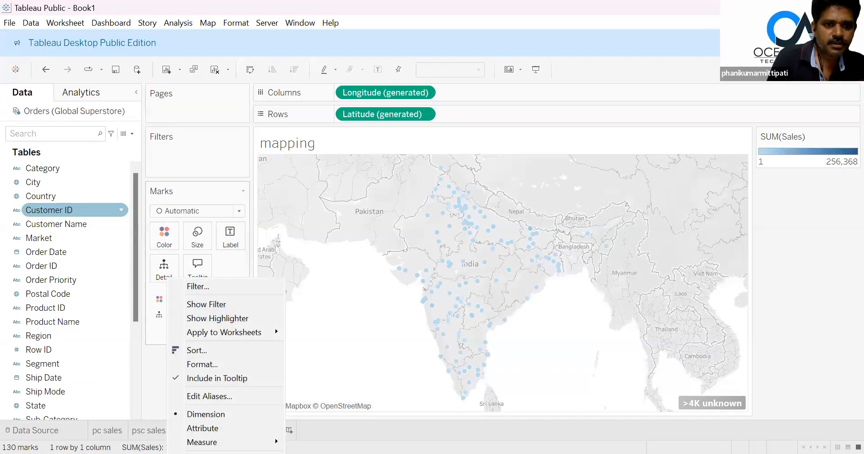
pyautogui.click(201, 453)
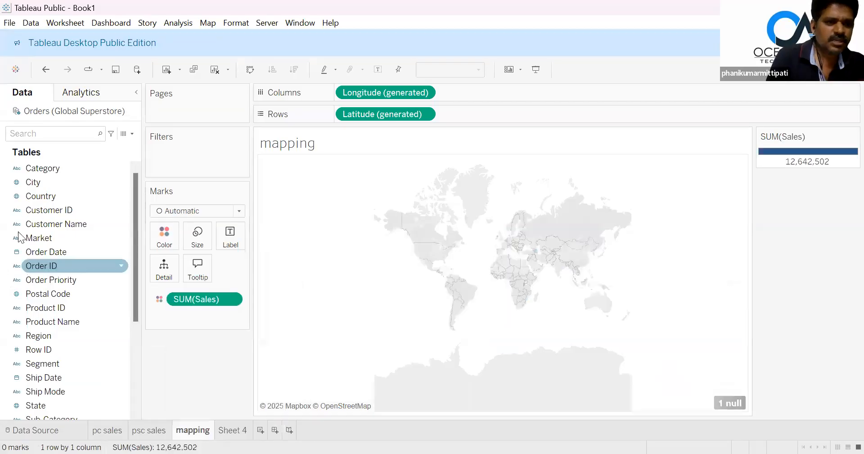
pyautogui.click(44, 406)
pyautogui.doubleClick(44, 407)
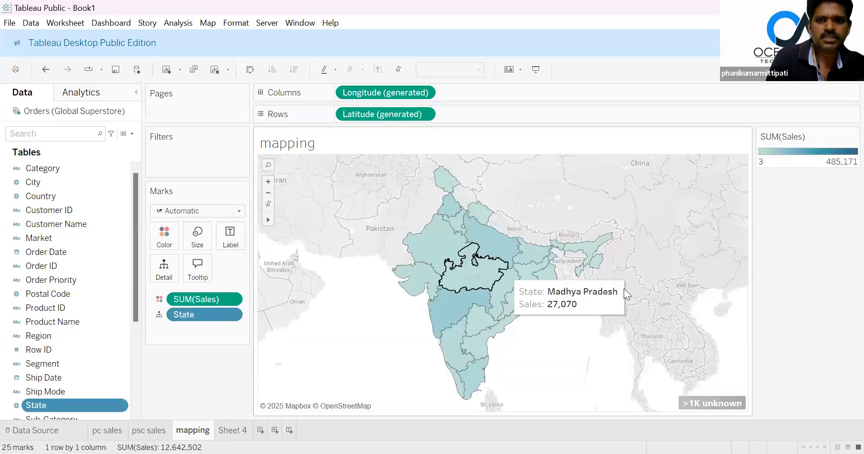
# Select Uttar Pradesh and Odisha in turn on the map to inspect their sales, clearing each selection.
pyautogui.click(493, 252)
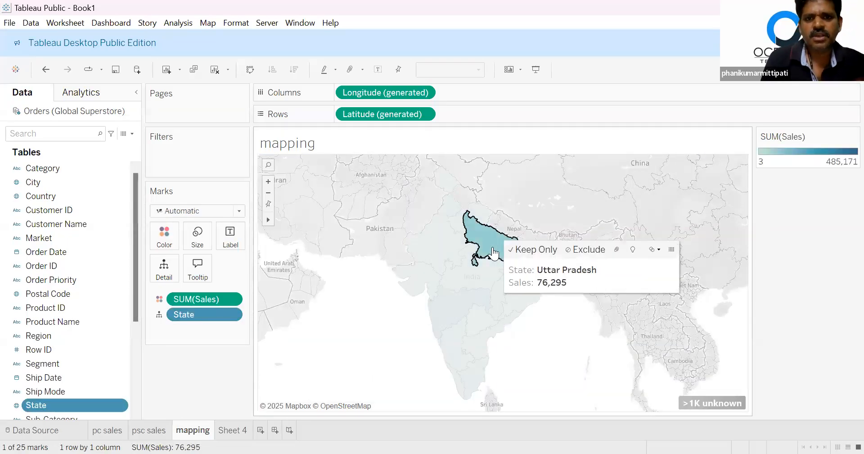
pyautogui.click(563, 331)
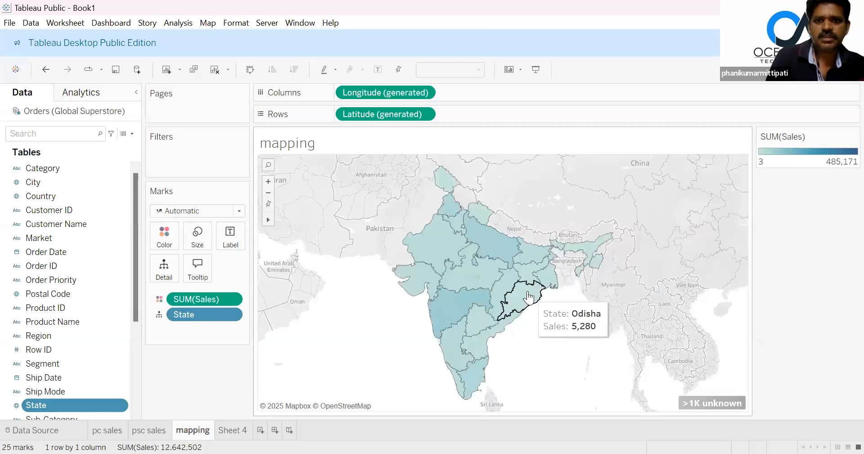
pyautogui.click(529, 297)
pyautogui.click(548, 374)
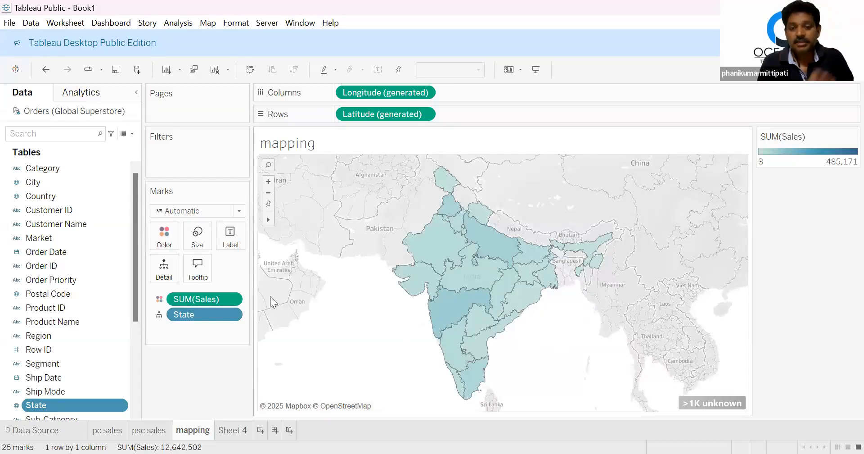
# Open the workbook's worksheet actions and remove the Highlight1 action.
pyautogui.click(80, 23)
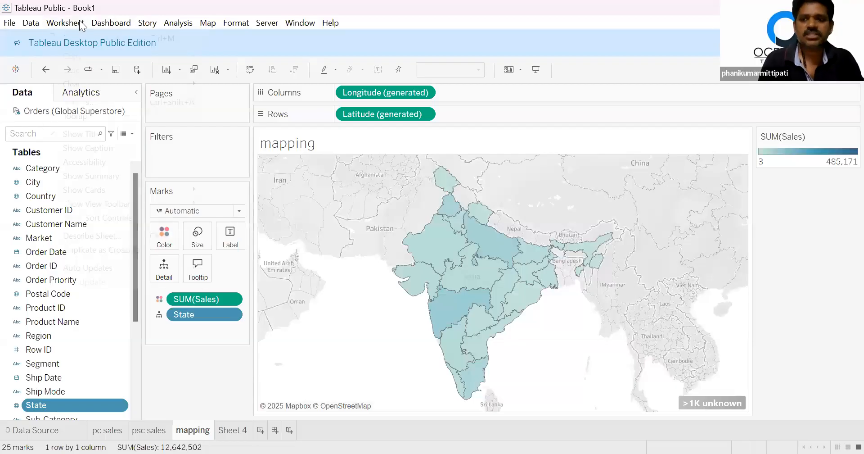
pyautogui.click(97, 101)
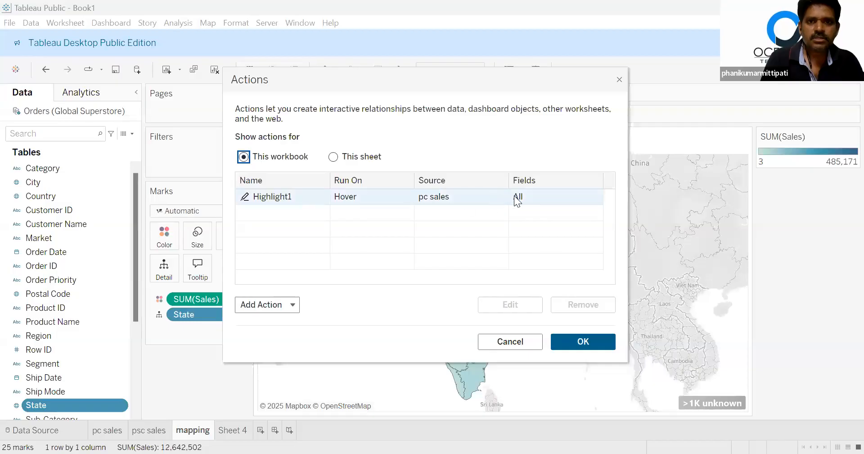
pyautogui.click(516, 198)
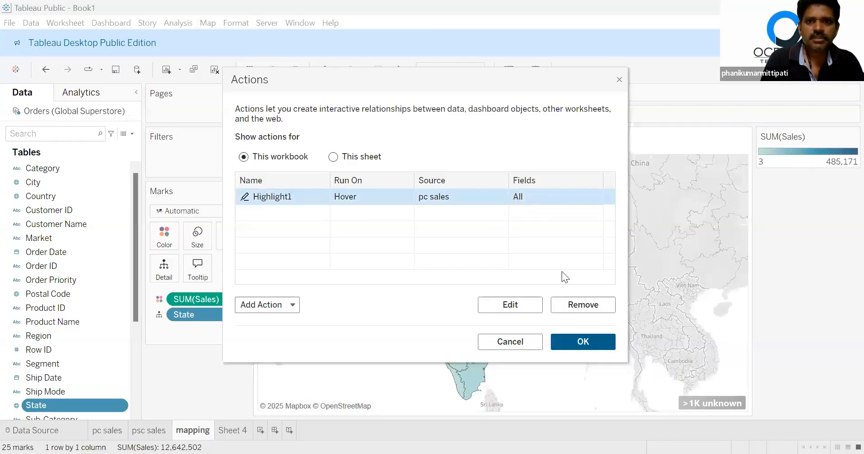
pyautogui.click(583, 305)
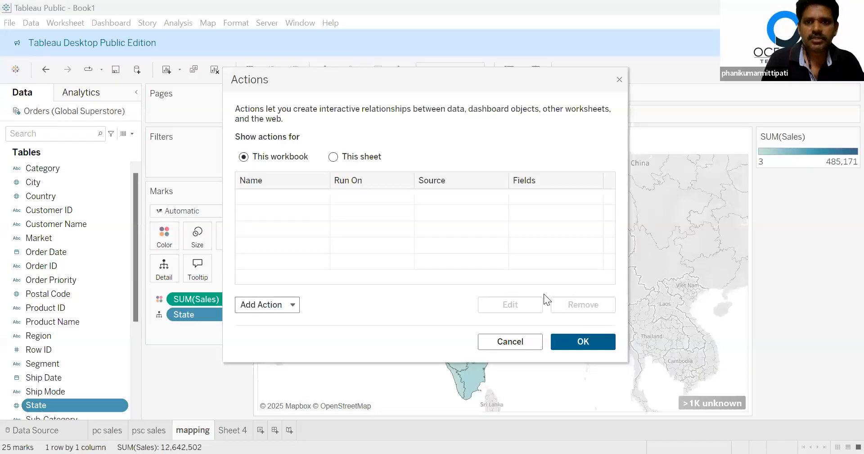
# Start a Go to URL action with only the mapping sheet as source, and set it to run on Select.
pyautogui.click(259, 304)
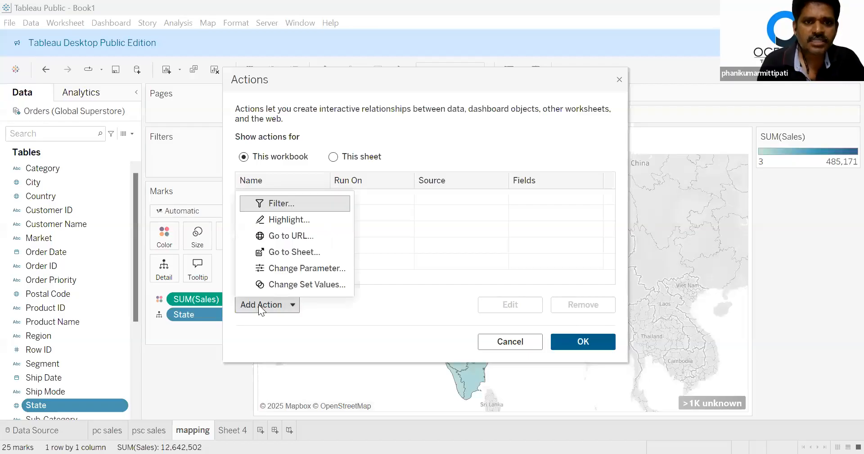
pyautogui.click(296, 237)
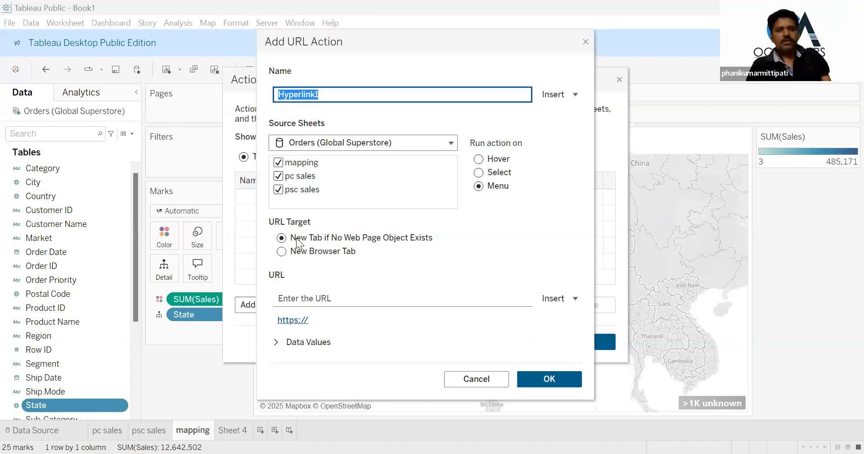
pyautogui.click(302, 185)
pyautogui.click(277, 179)
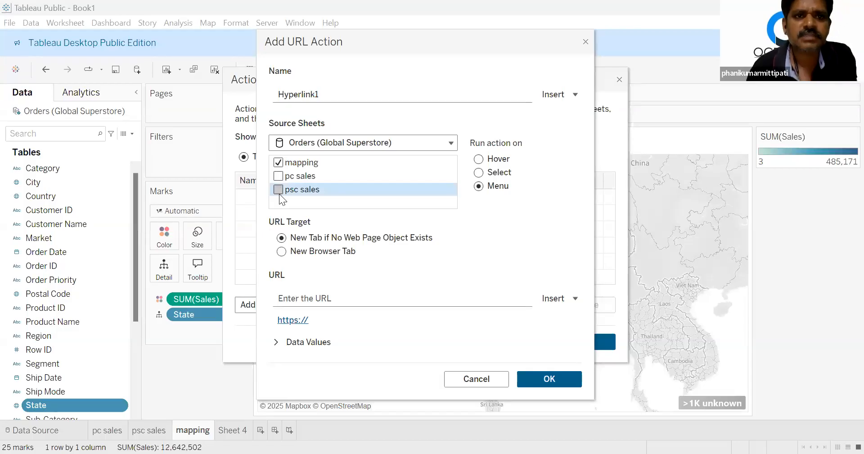
pyautogui.click(479, 173)
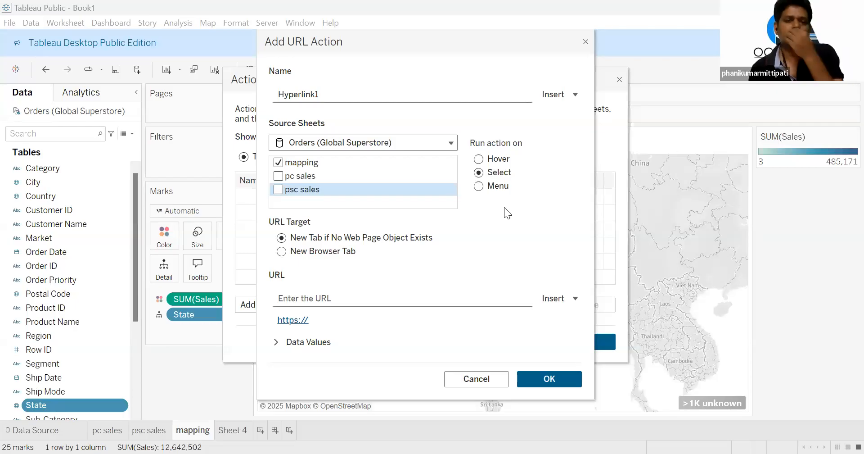
# Extend the URL action's name to Hyperlink1information.
pyautogui.click(344, 94)
pyautogui.doubleClick(345, 94)
pyautogui.click(344, 94)
pyautogui.write('inf')
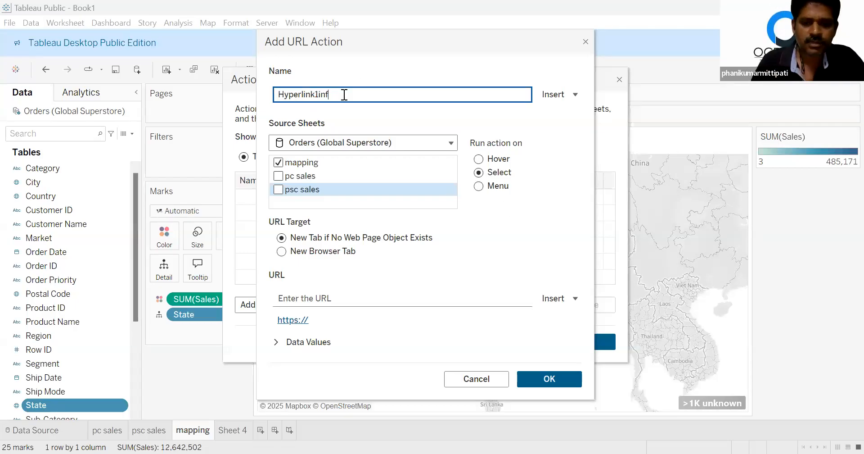
pyautogui.write('ormation')
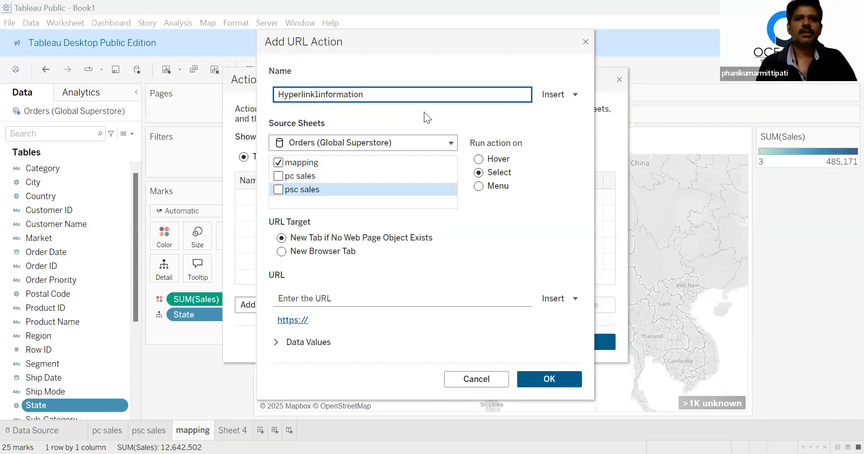
# Replace the URL action's whole name with information.
pyautogui.press('BackSpace')
pyautogui.press('BackSpace')
pyautogui.press('BackSpace')
pyautogui.press('BackSpace')
pyautogui.press('BackSpace')
pyautogui.press('BackSpace')
pyautogui.press('BackSpace')
pyautogui.press('BackSpace')
pyautogui.press('BackSpace')
pyautogui.press('BackSpace')
pyautogui.press('BackSpace')
pyautogui.press('BackSpace')
pyautogui.press('BackSpace')
pyautogui.press('BackSpace')
pyautogui.press('BackSpace')
pyautogui.press('BackSpace')
pyautogui.press('BackSpace')
pyautogui.press('BackSpace')
pyautogui.press('BackSpace')
pyautogui.press('BackSpace')
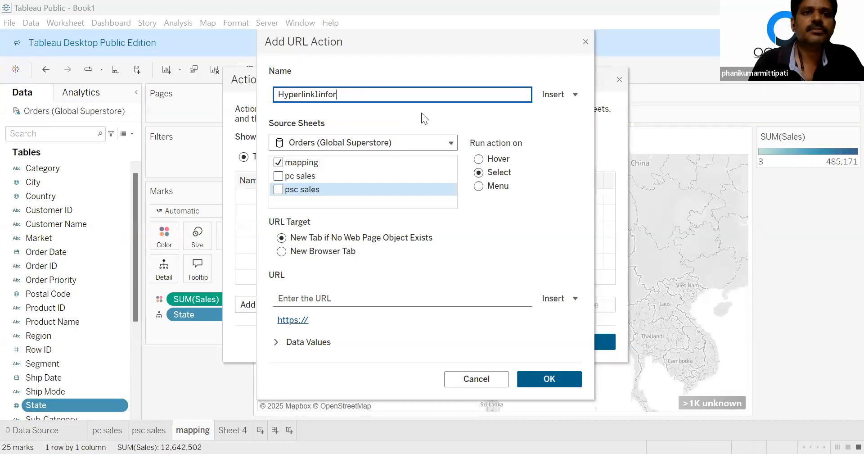
pyautogui.write('in')
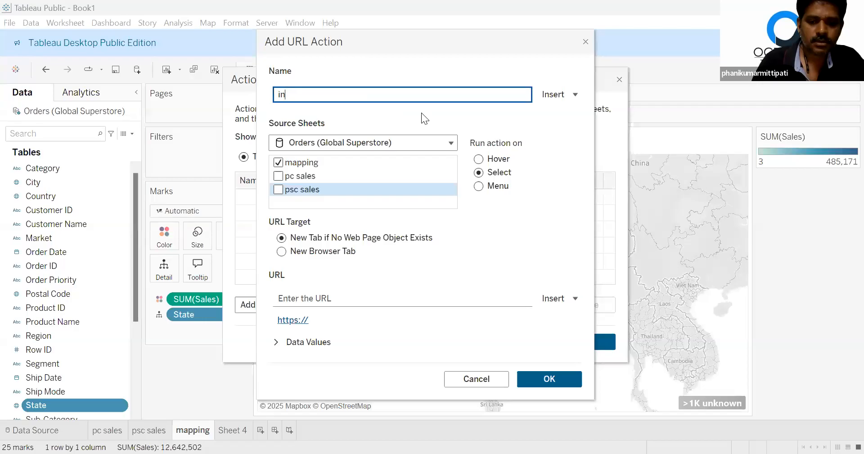
pyautogui.write('formation')
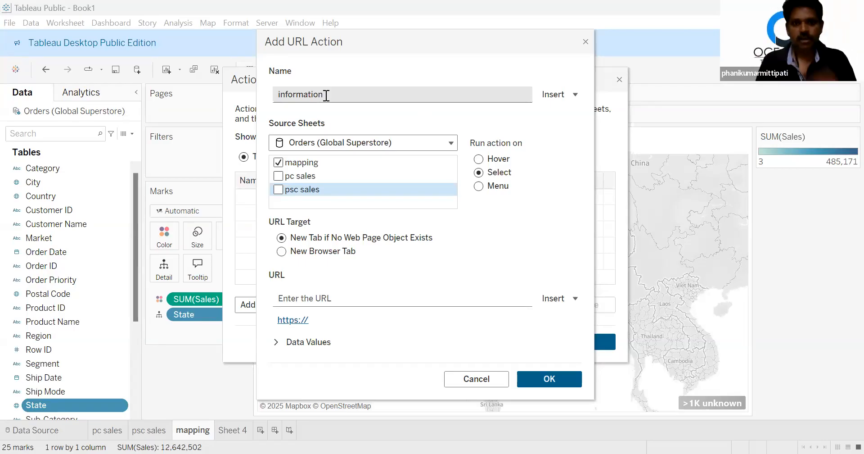
pyautogui.click(331, 303)
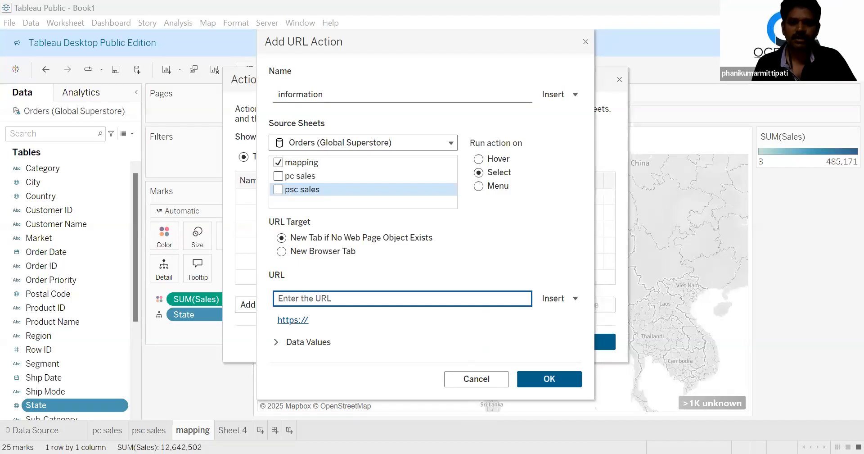
pyautogui.hotkey('alt', 'Tab')
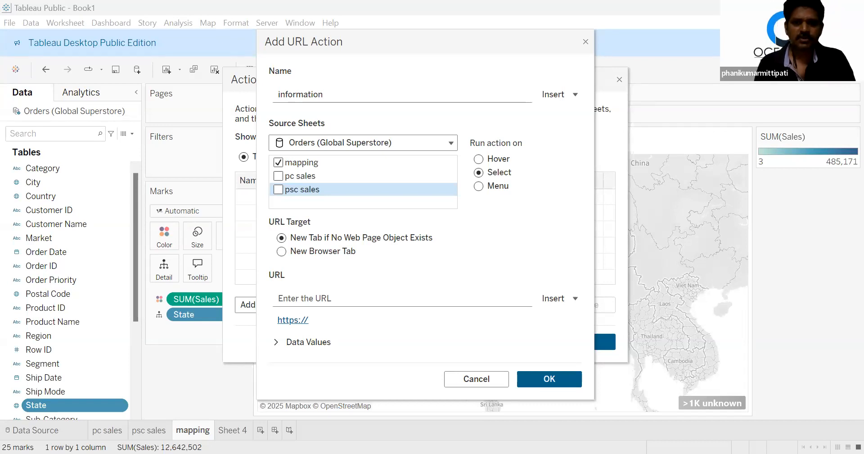
pyautogui.click(297, 293)
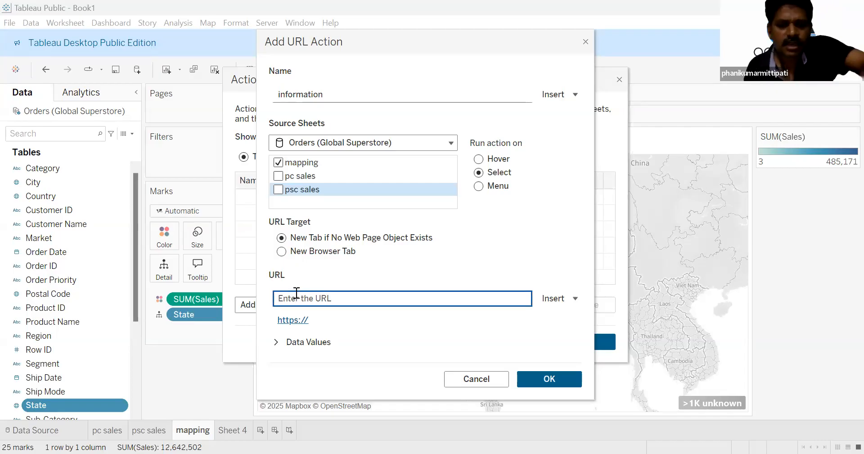
pyautogui.write('https://www.wikipedia.org/')
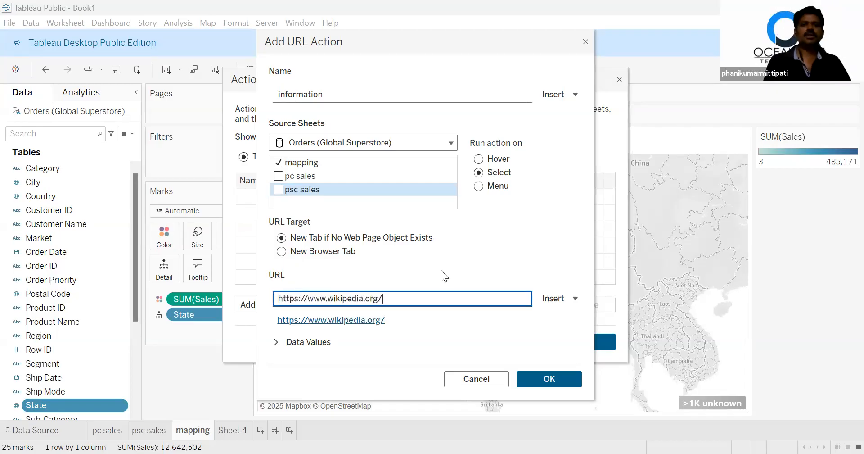
pyautogui.click(441, 271)
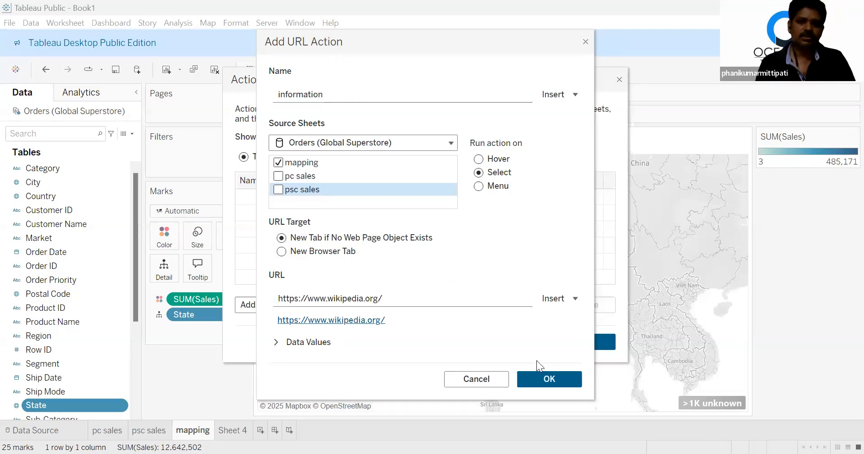
pyautogui.click(549, 379)
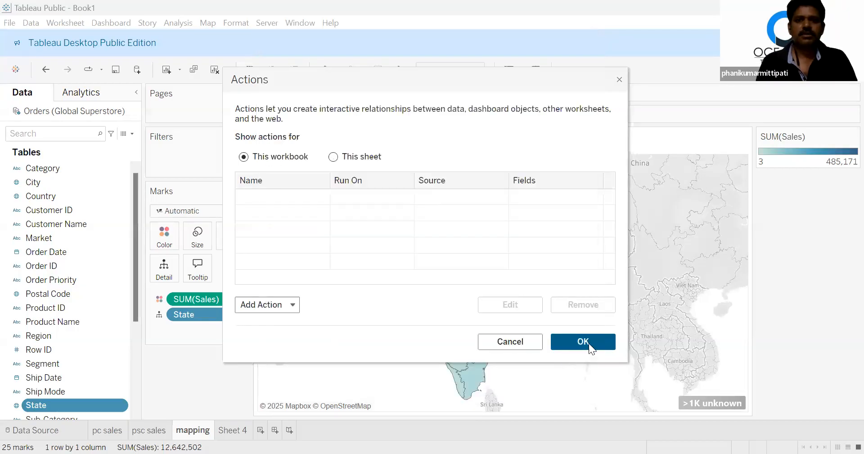
pyautogui.click(592, 343)
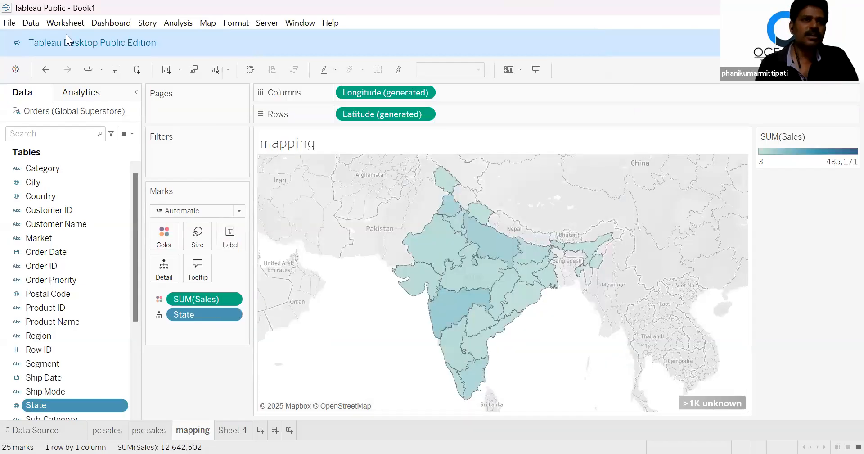
# Review the workbook's action list and the action types that can be added, without changing anything.
pyautogui.click(64, 22)
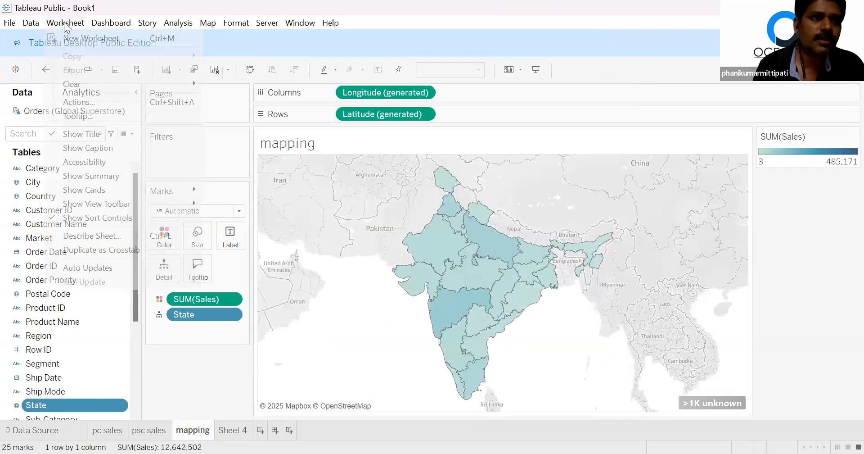
pyautogui.click(89, 101)
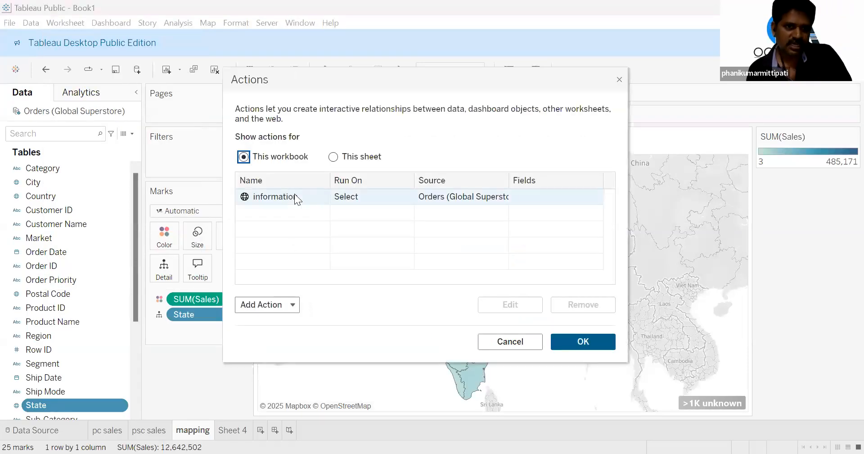
pyautogui.click(294, 304)
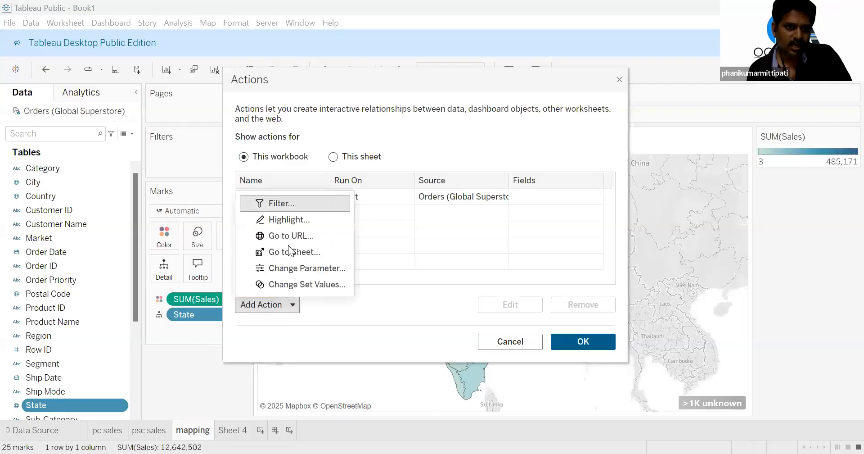
pyautogui.click(332, 308)
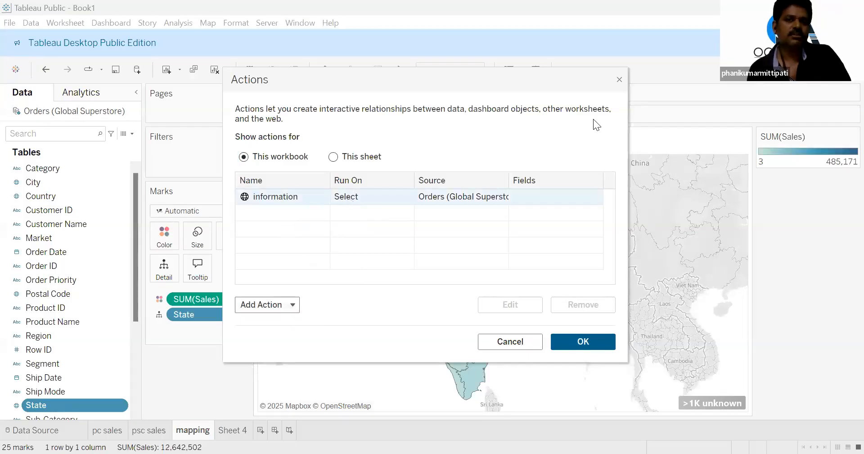
pyautogui.click(594, 337)
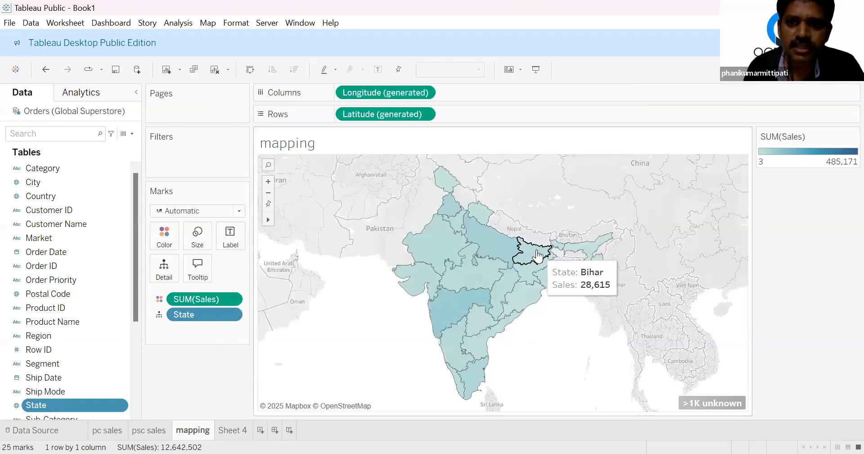
# Test the URL action by selecting Bihar and Rajasthan in turn on the map, and clear the selection.
pyautogui.click(539, 254)
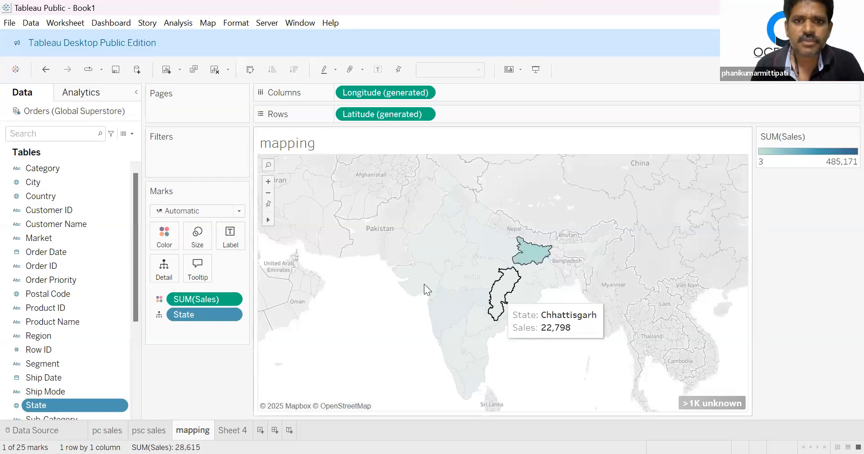
pyautogui.click(421, 256)
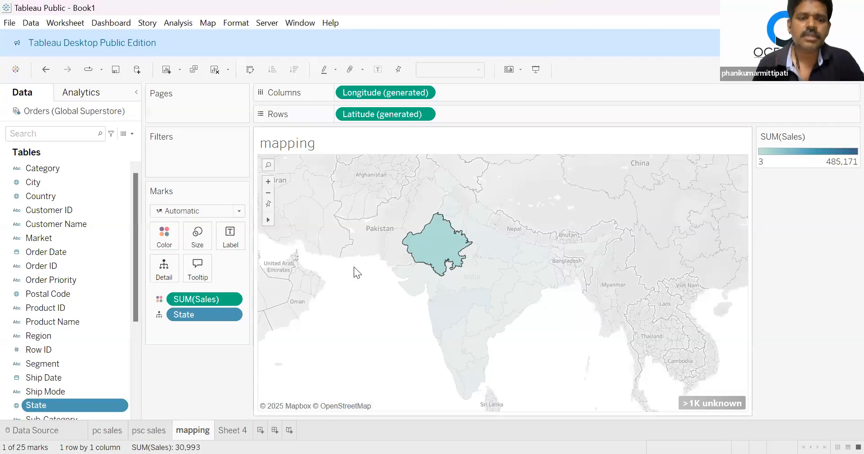
pyautogui.click(334, 342)
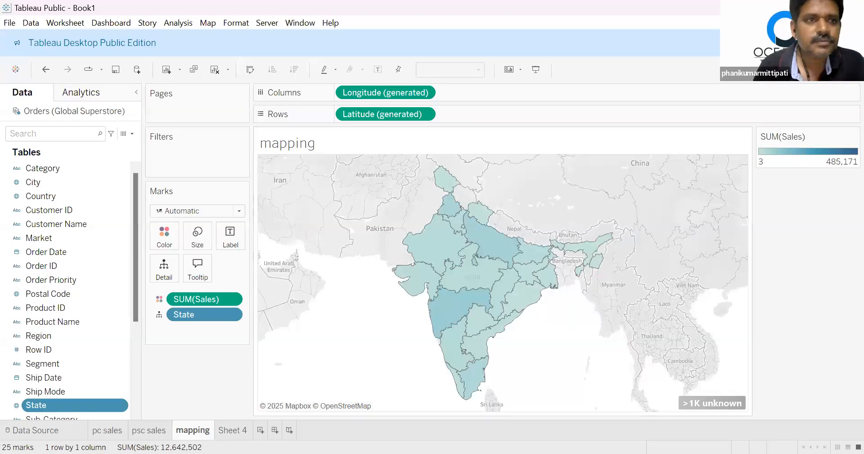
# Append the State field to the information action's Wikipedia URL, save it, and test it by selecting Odisha on the map.
pyautogui.click(77, 21)
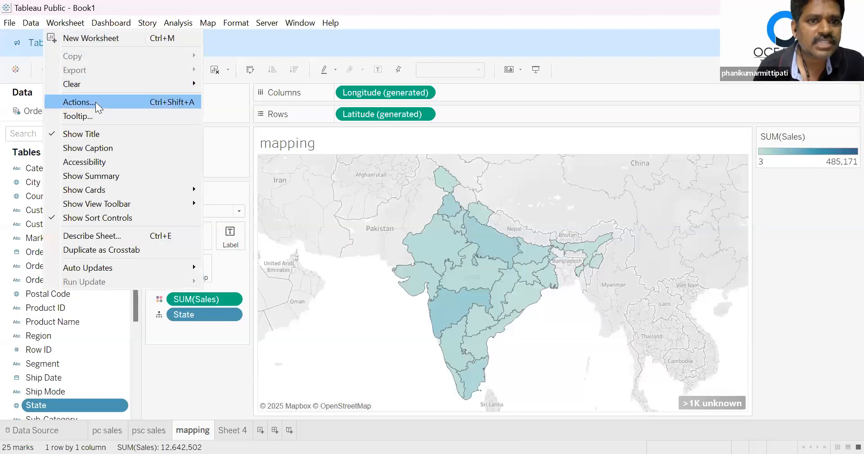
pyautogui.click(516, 246)
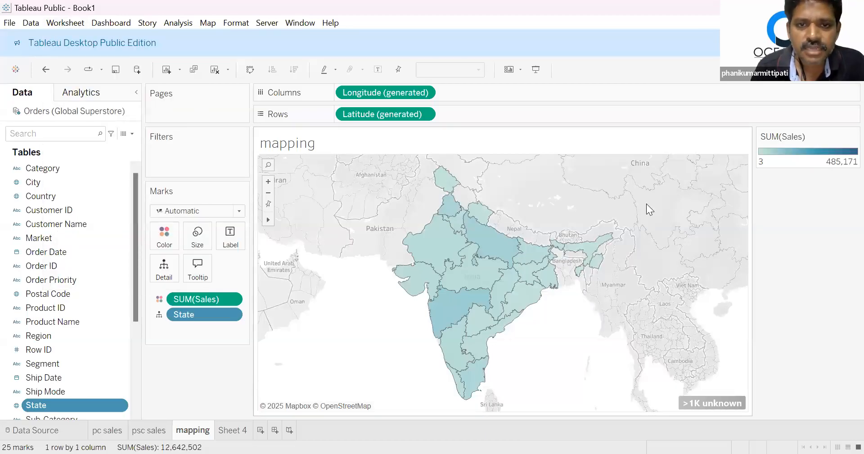
pyautogui.click(394, 195)
pyautogui.click(514, 304)
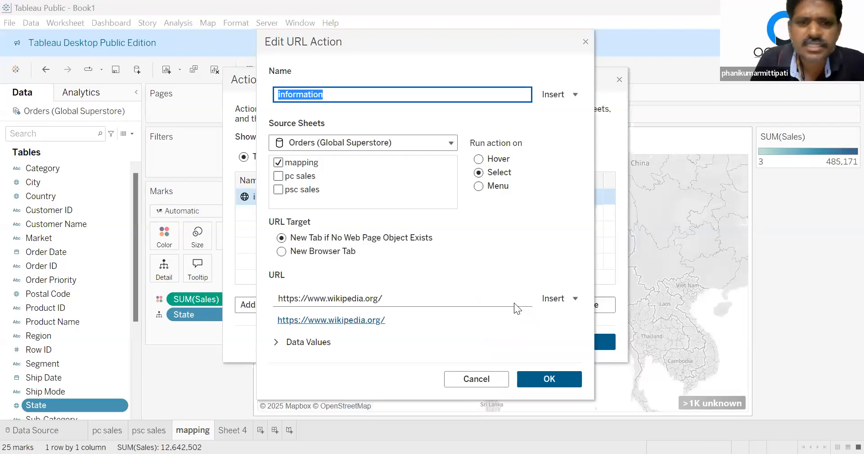
pyautogui.click(448, 293)
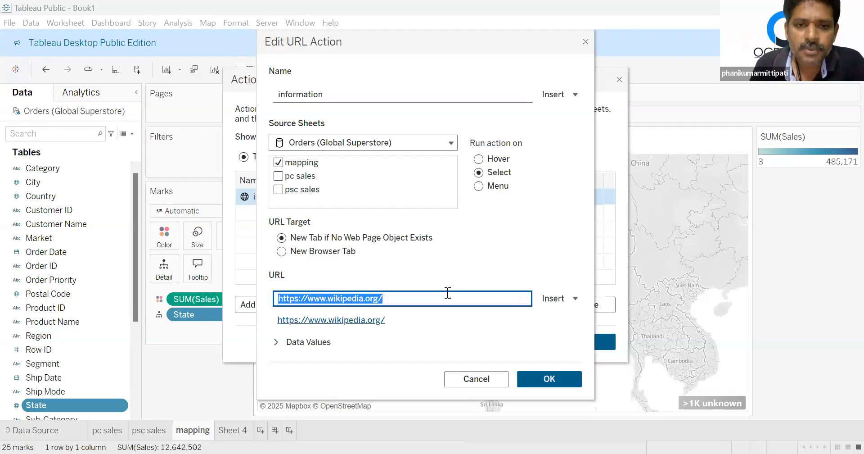
pyautogui.click(555, 304)
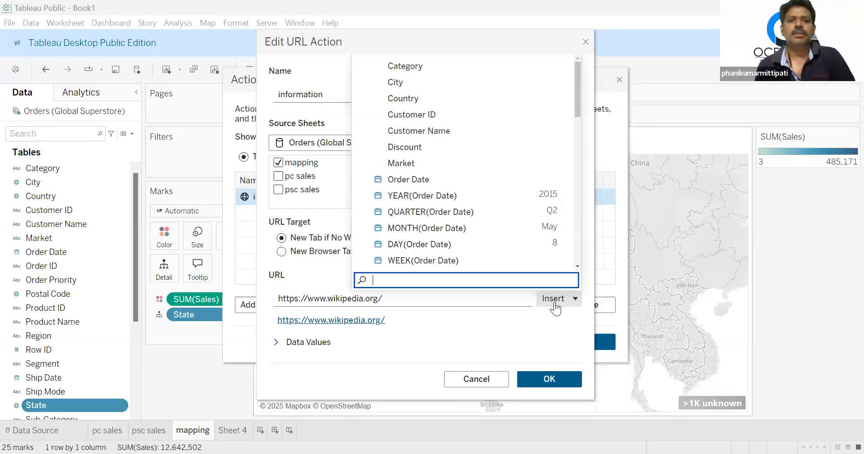
pyautogui.write('state')
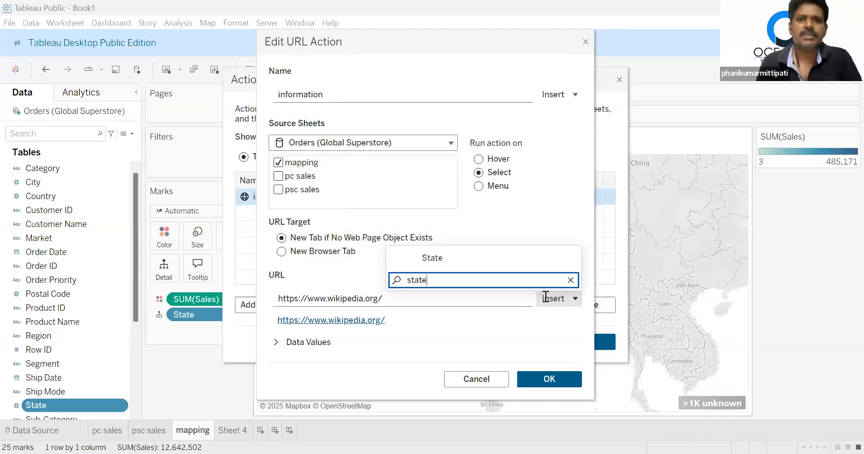
pyautogui.click(428, 258)
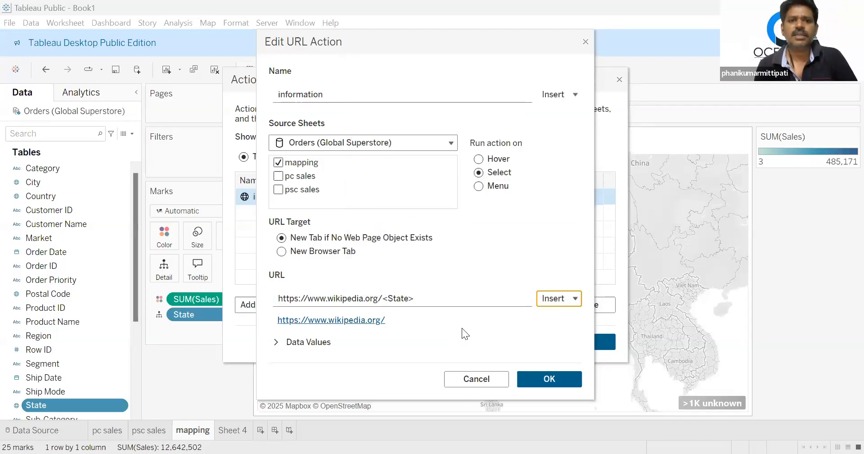
pyautogui.click(558, 376)
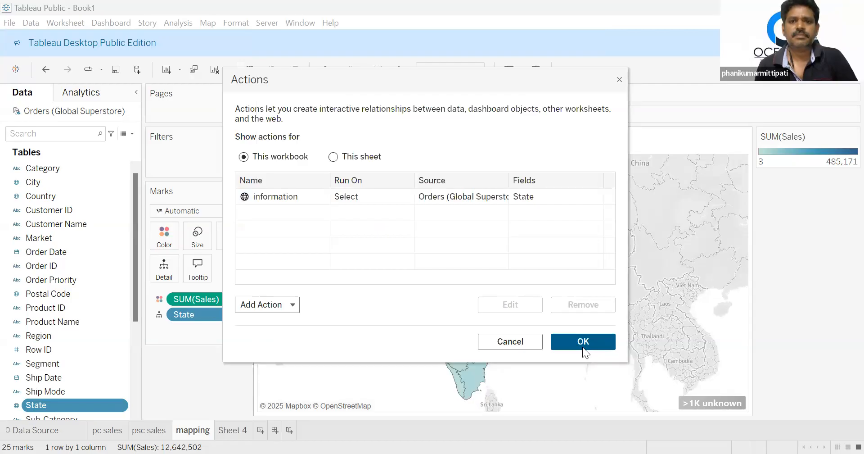
pyautogui.click(582, 341)
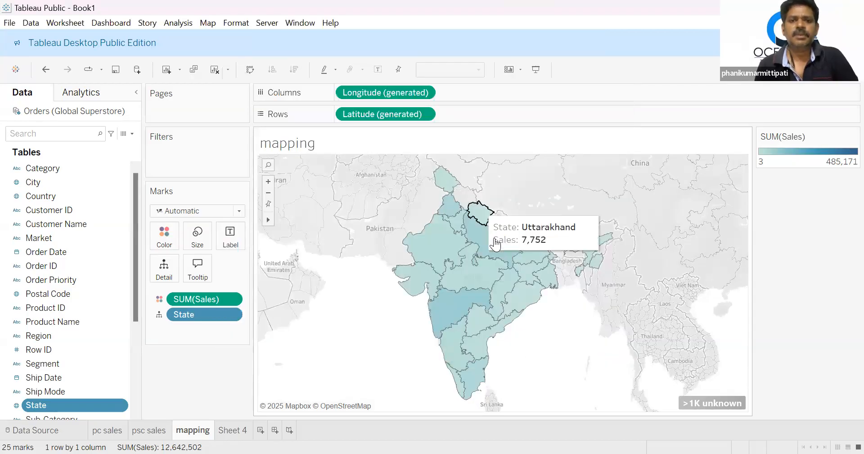
pyautogui.click(528, 307)
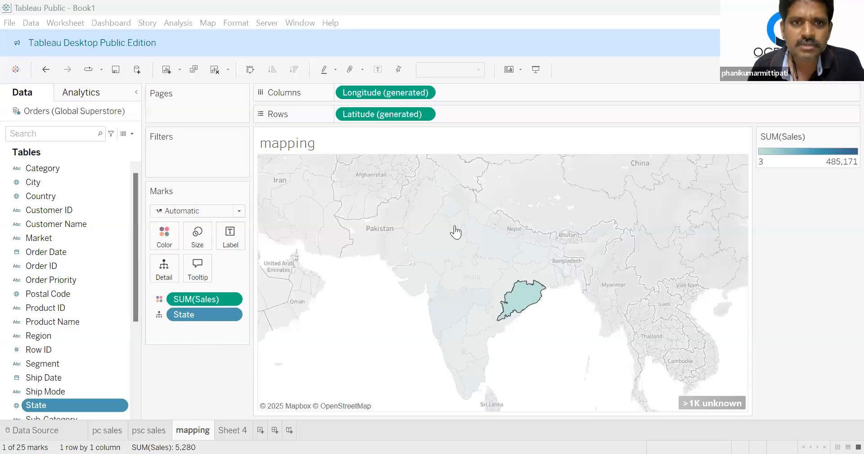
pyautogui.click(64, 24)
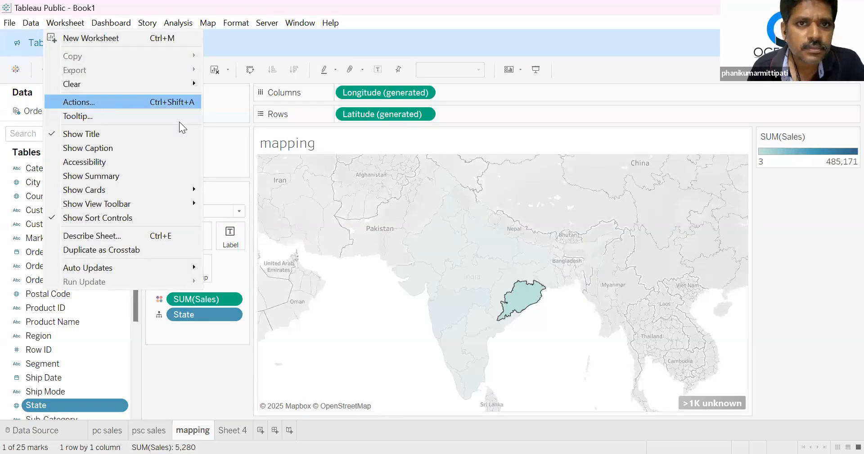
pyautogui.click(501, 255)
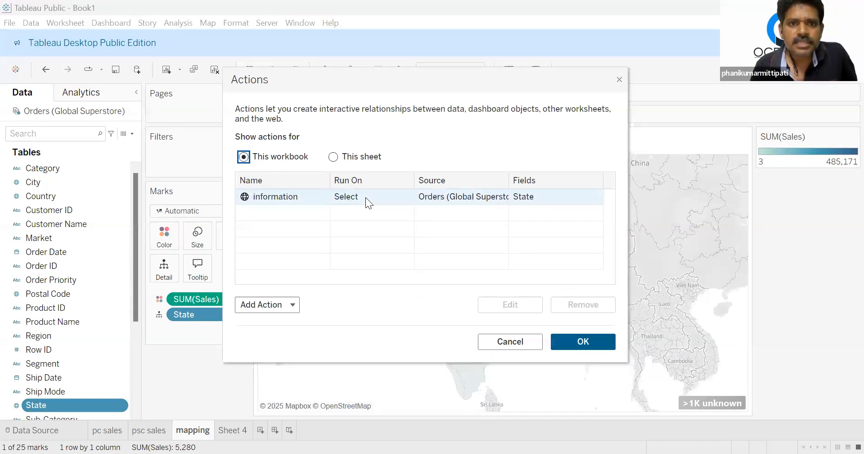
pyautogui.click(514, 301)
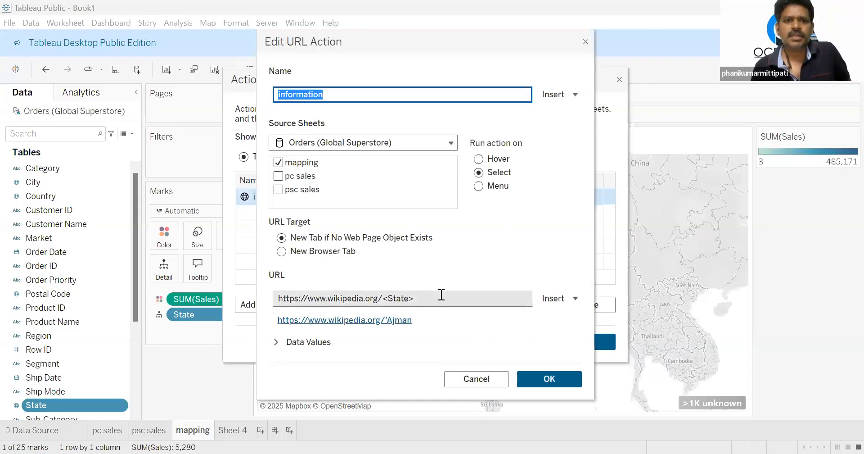
pyautogui.tripleClick(441, 295)
pyautogui.click(442, 295)
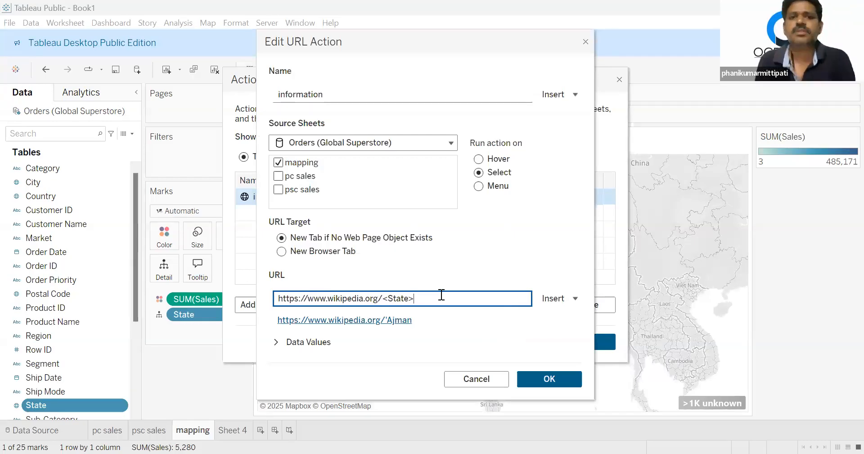
pyautogui.press('BackSpace')
pyautogui.press('BackSpace')
pyautogui.press('BackSpace')
pyautogui.press('BackSpace')
pyautogui.press('BackSpace')
pyautogui.press('BackSpace')
pyautogui.press('BackSpace')
pyautogui.press('BackSpace')
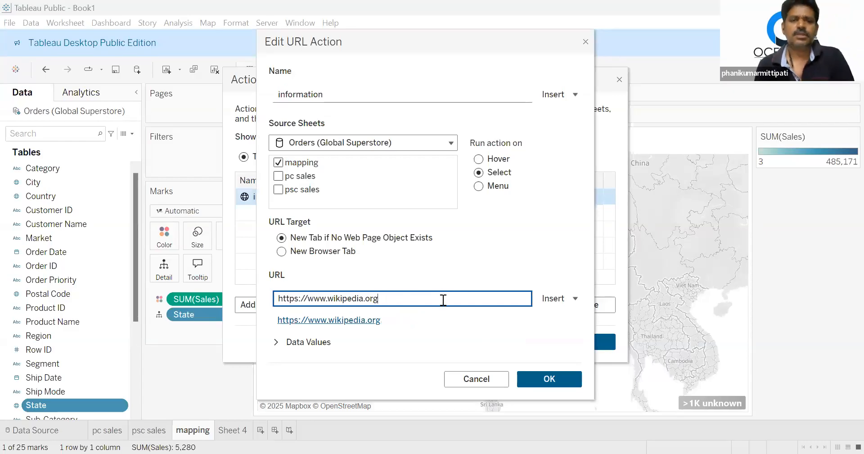
pyautogui.click(541, 378)
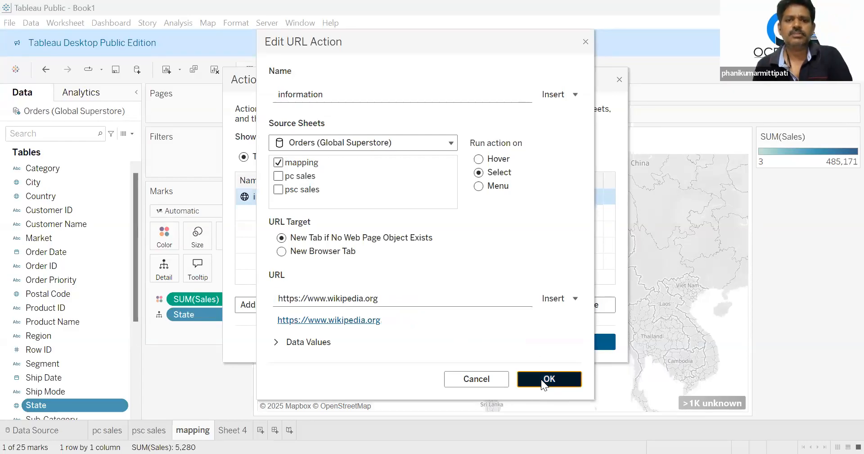
pyautogui.click(582, 341)
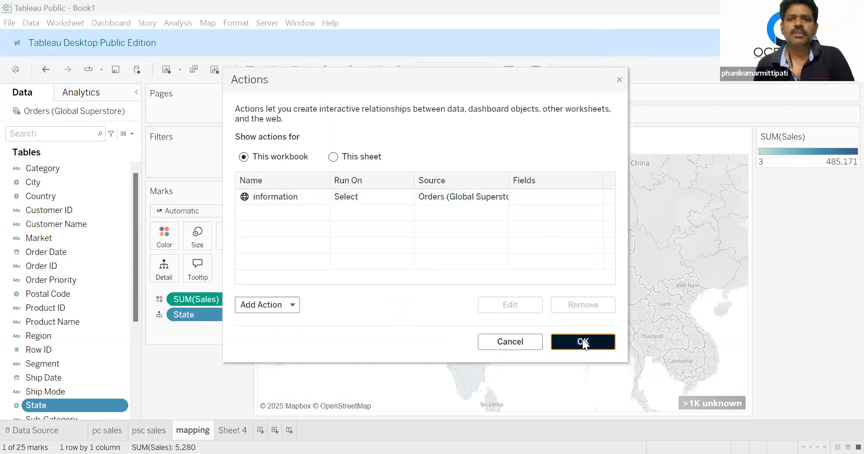
# Test the shortened Wikipedia URL by clearing the map selection and selecting Odisha again.
pyautogui.click(520, 300)
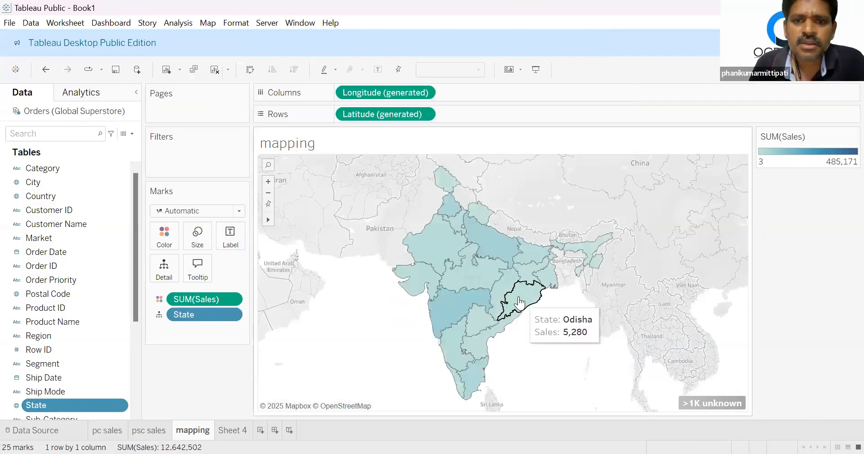
pyautogui.click(519, 297)
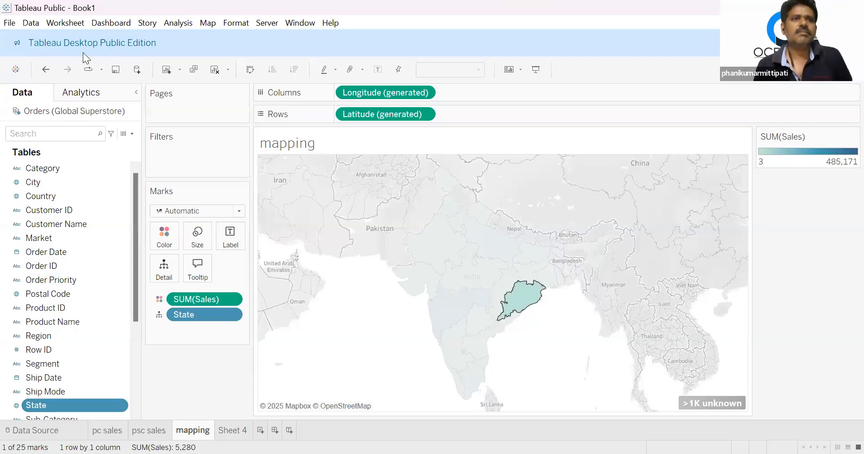
# Edit the information URL action to run on Menu and save the actions.
pyautogui.click(67, 25)
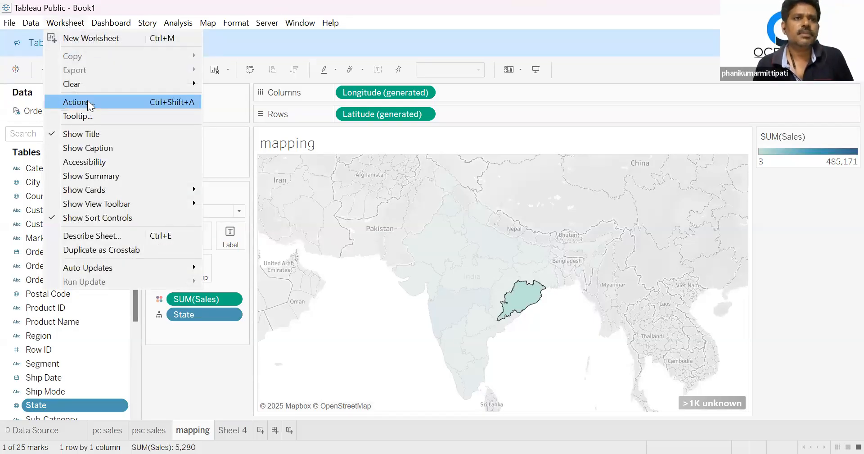
pyautogui.click(504, 237)
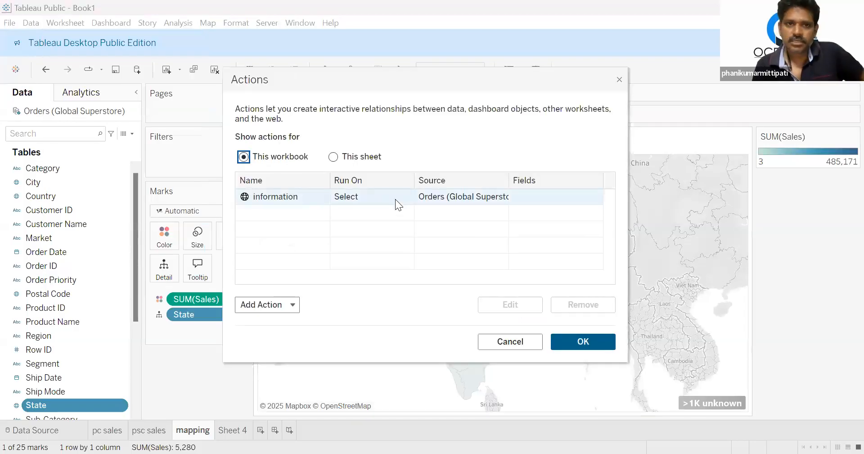
pyautogui.click(396, 199)
pyautogui.click(518, 300)
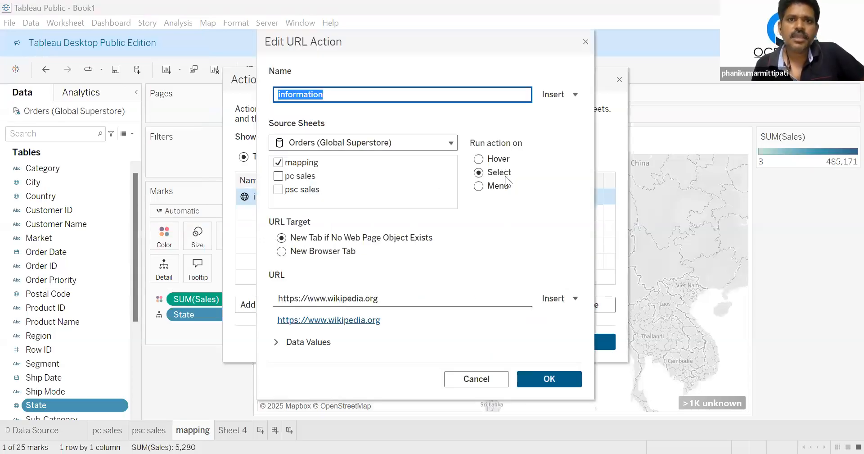
pyautogui.click(497, 187)
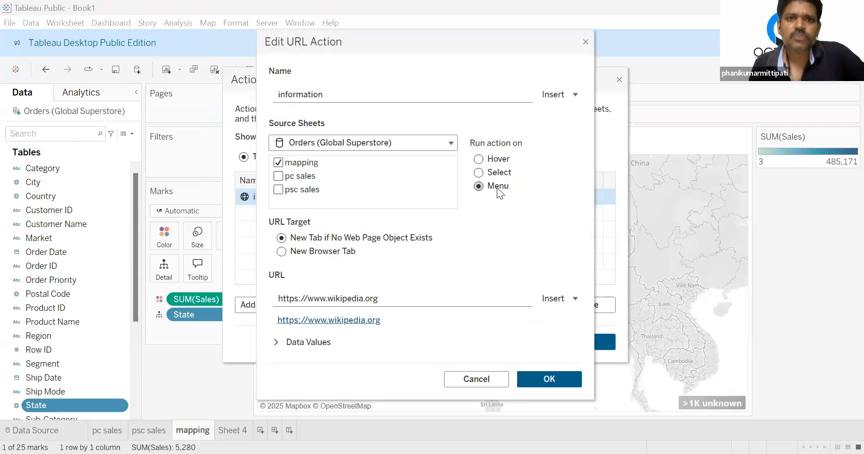
pyautogui.click(567, 385)
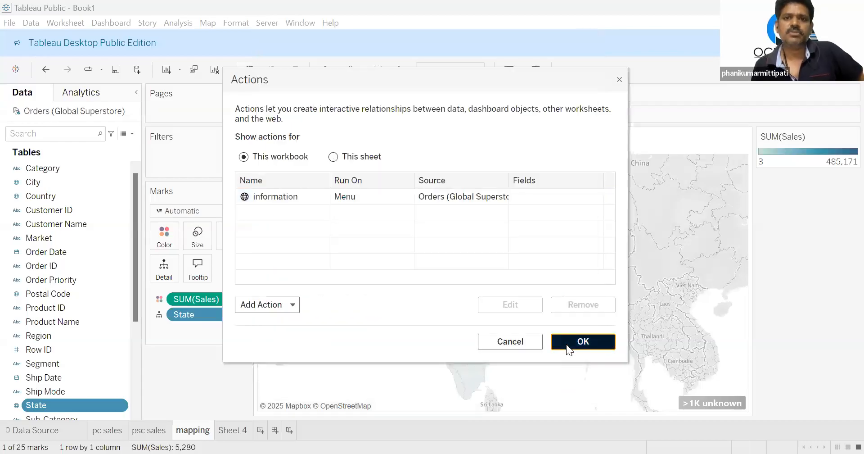
pyautogui.click(566, 344)
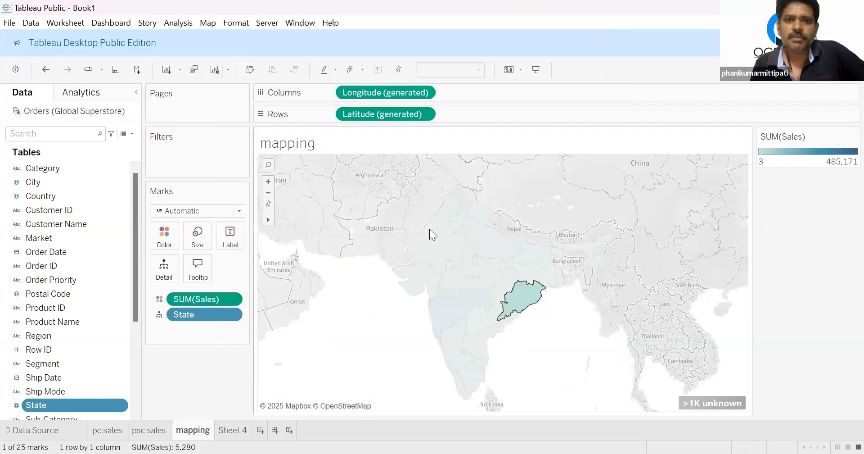
# Test the information link from the tooltips of Uttar Pradesh, Chhattisgarh and the coastal state south of it.
pyautogui.click(571, 371)
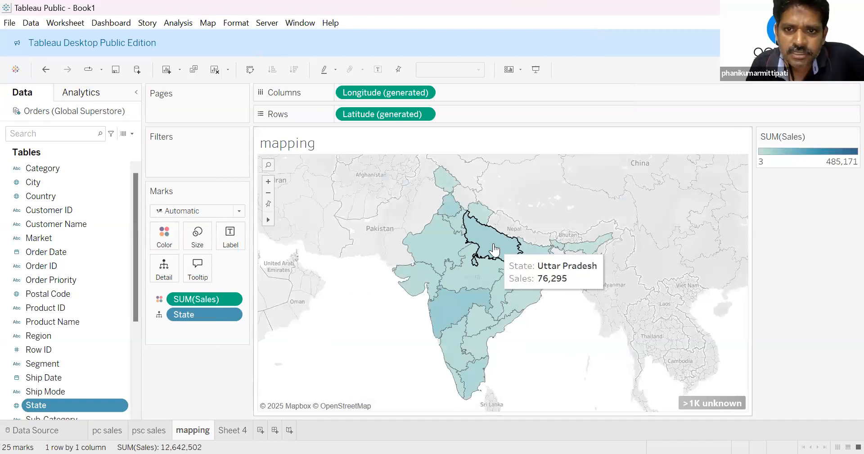
pyautogui.click(494, 250)
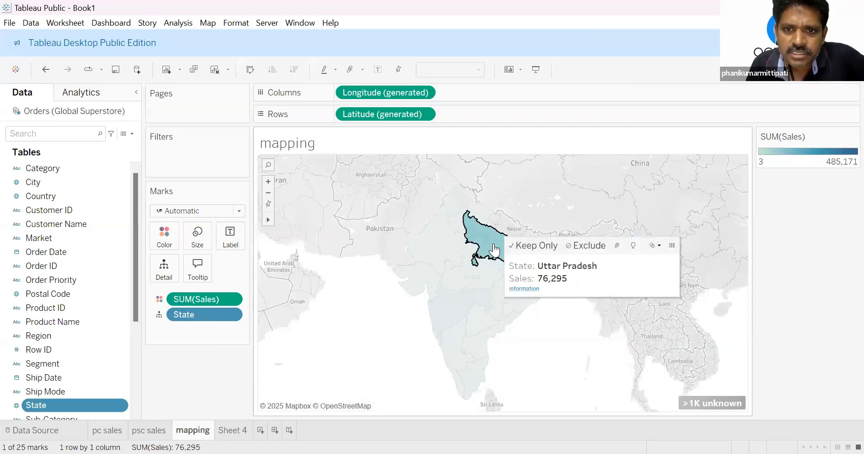
pyautogui.click(518, 288)
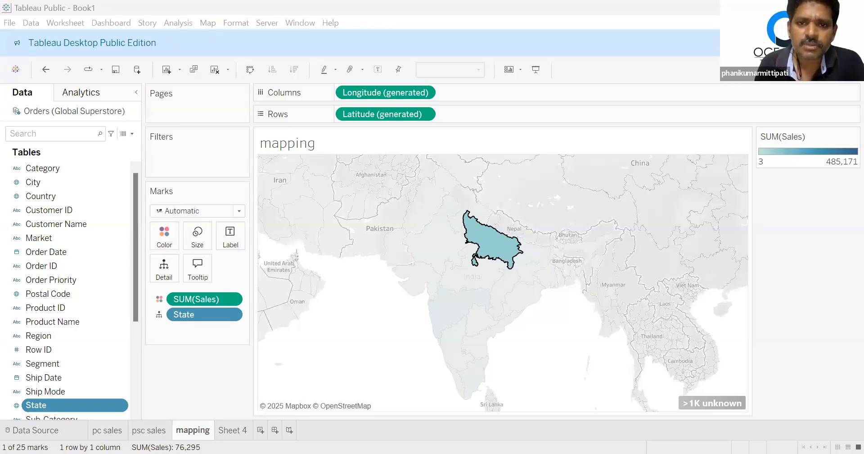
pyautogui.click(499, 310)
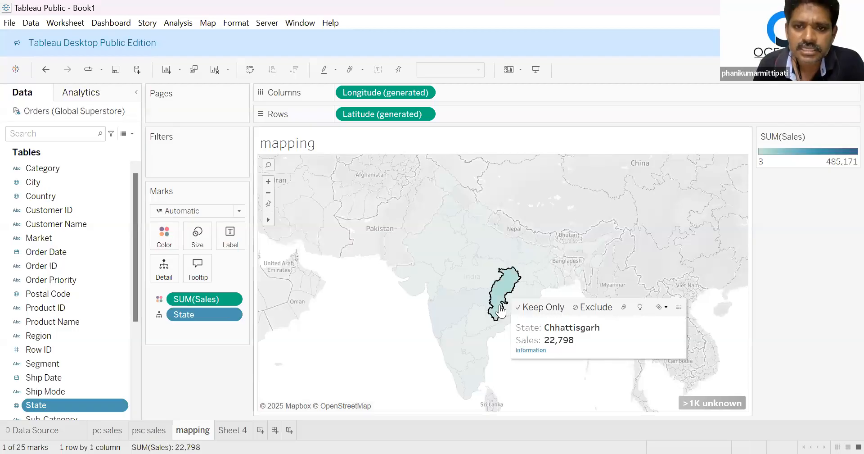
pyautogui.click(477, 356)
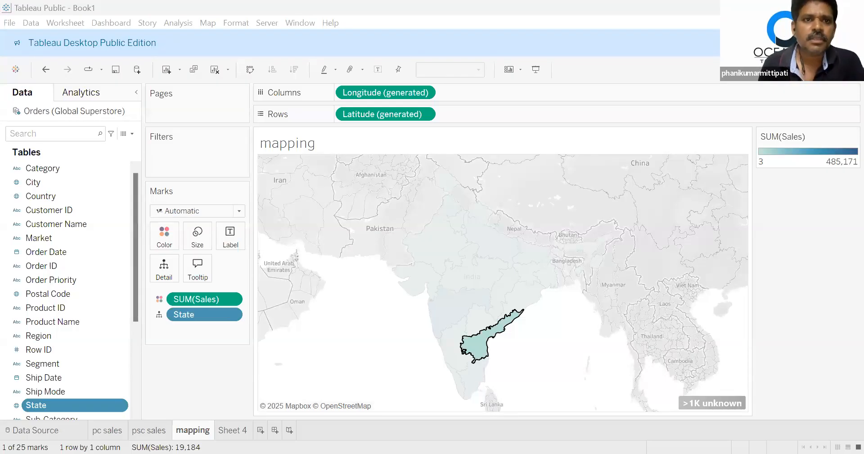
pyautogui.click(365, 115)
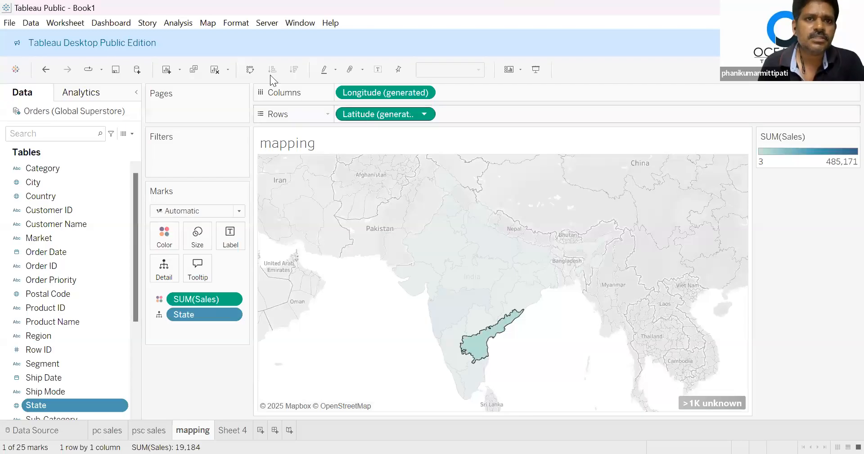
# Edit the information action to run on Hover, save it, and try it on the cleared map.
pyautogui.click(72, 21)
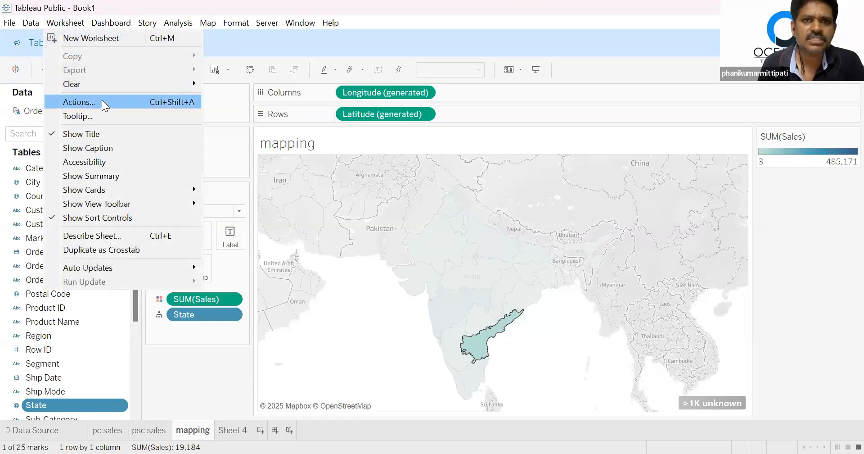
pyautogui.click(102, 101)
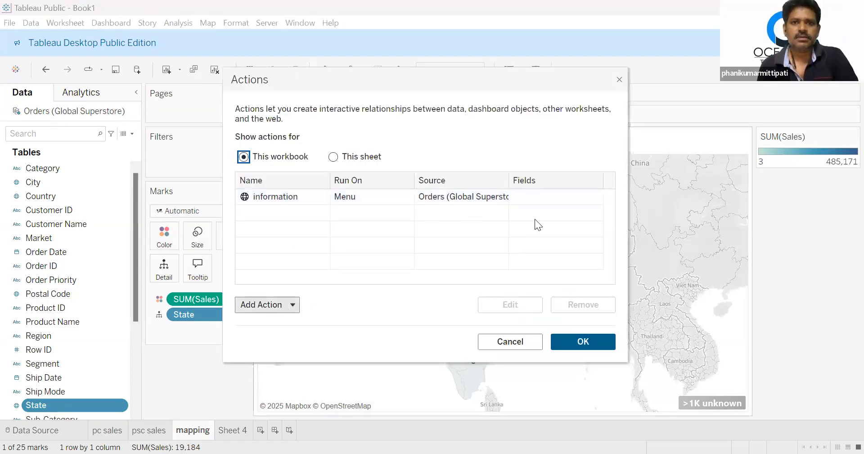
pyautogui.click(497, 198)
pyautogui.click(526, 297)
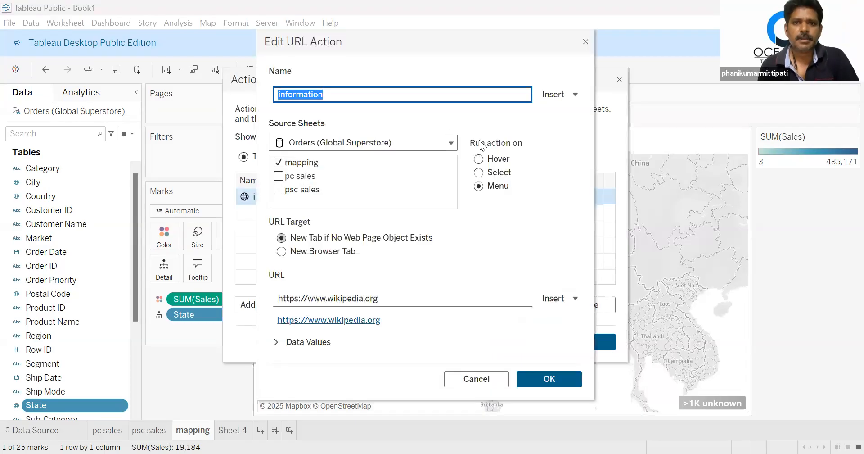
pyautogui.click(495, 160)
pyautogui.click(557, 375)
pyautogui.click(566, 347)
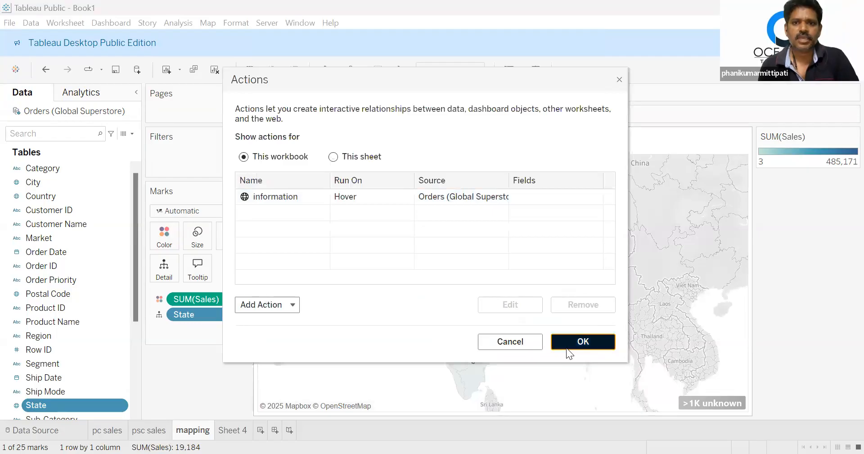
pyautogui.click(548, 360)
pyautogui.moveTo(473, 298)
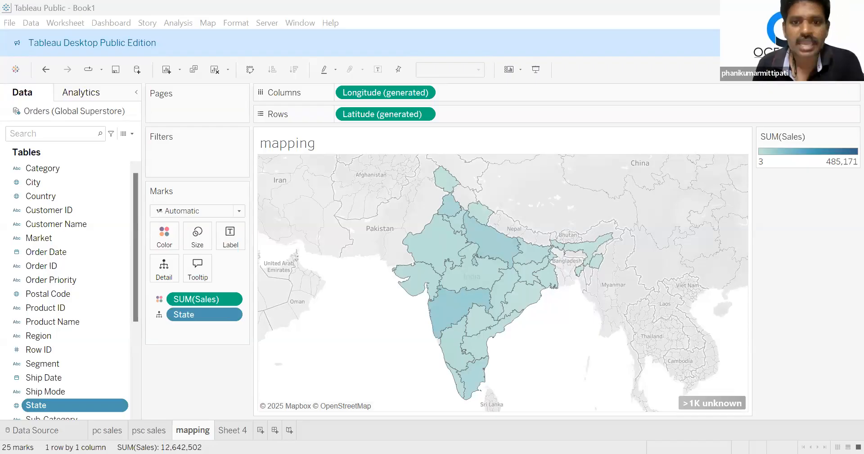
# Delete the empty worksheet Sheet 4 from the workbook.
pyautogui.click(274, 432)
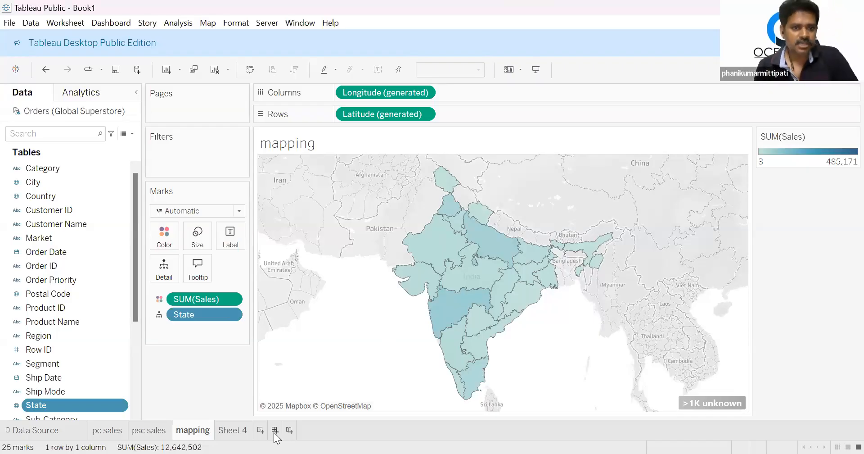
pyautogui.click(238, 432)
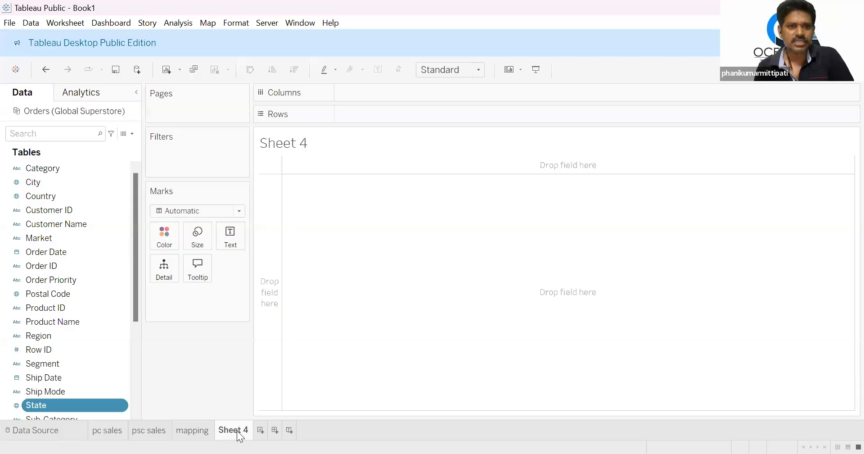
pyautogui.rightClick(239, 433)
pyautogui.click(267, 309)
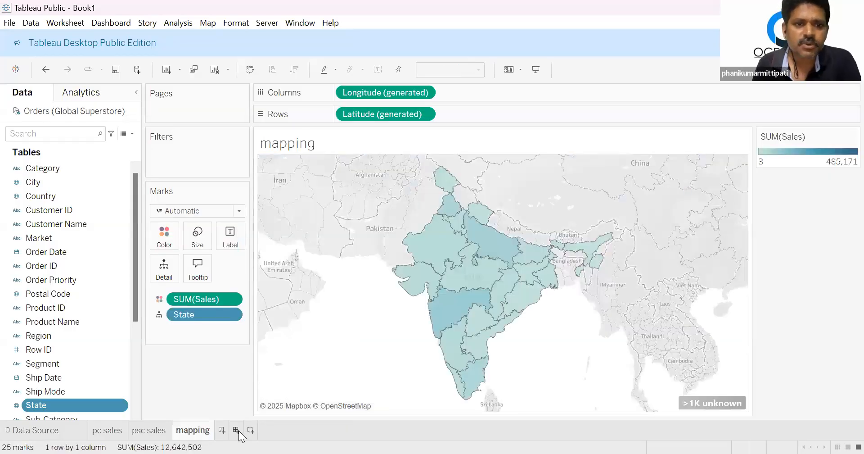
# Create a new dashboard and add the pc sales and psc sales sheets to it.
pyautogui.click(236, 430)
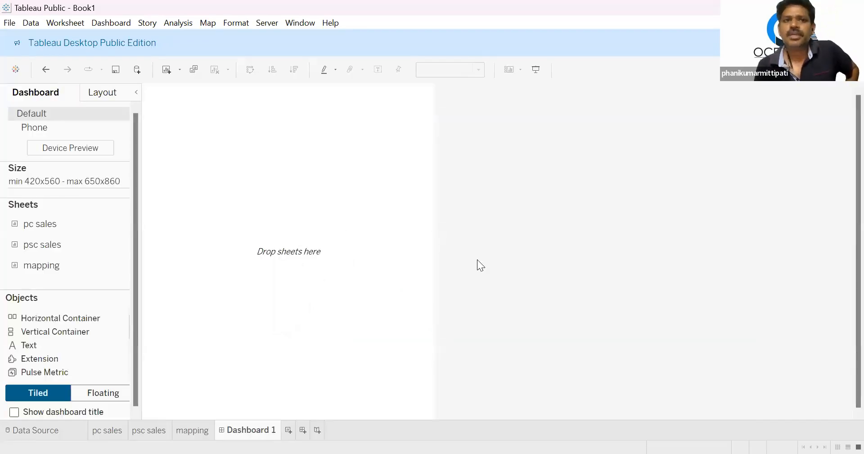
pyautogui.doubleClick(28, 228)
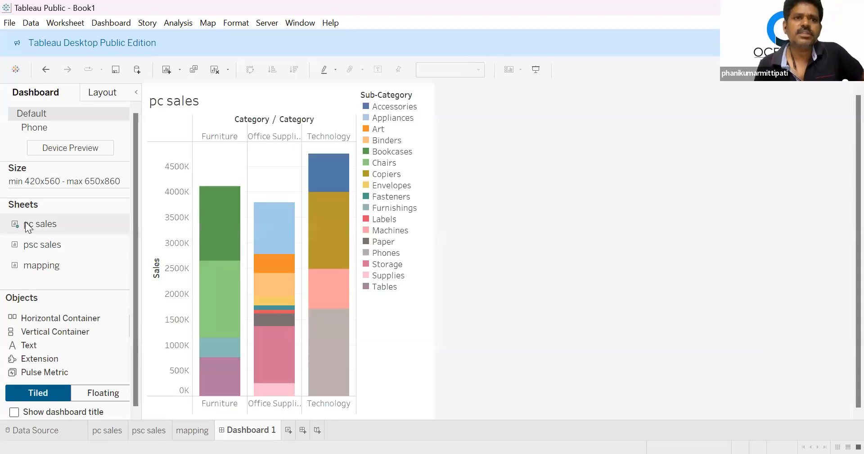
pyautogui.doubleClick(42, 244)
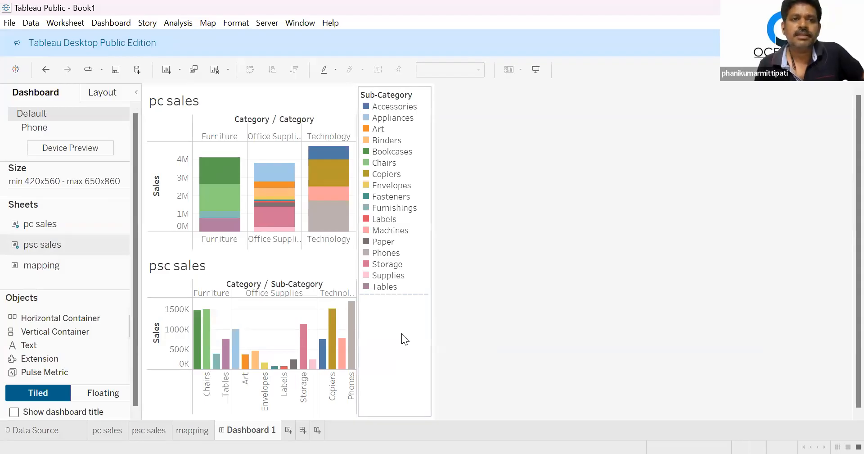
# Check how the dashboard sheets interact by selecting Bookcases and Appliances in the pc sales chart, and clear the mark selection.
pyautogui.click(225, 170)
pyautogui.click(225, 170)
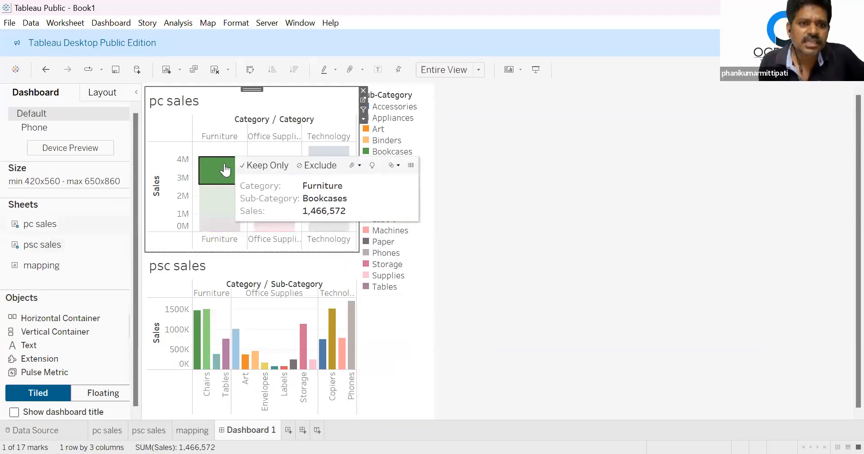
pyautogui.click(288, 177)
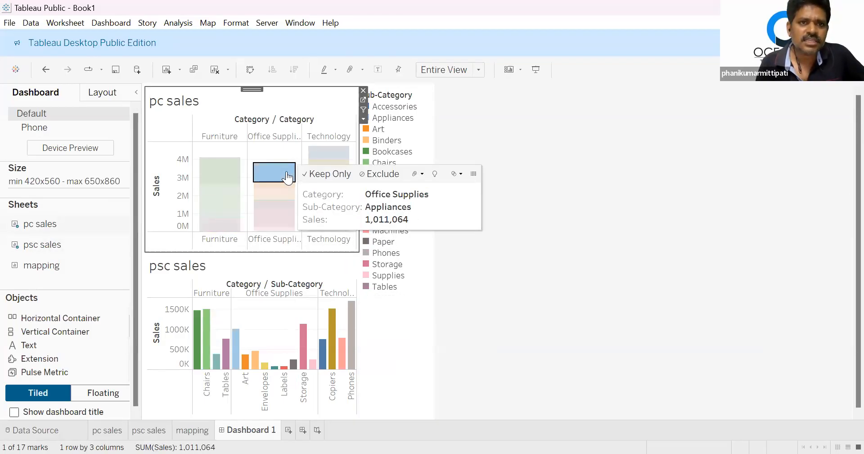
pyautogui.click(226, 170)
pyautogui.click(417, 318)
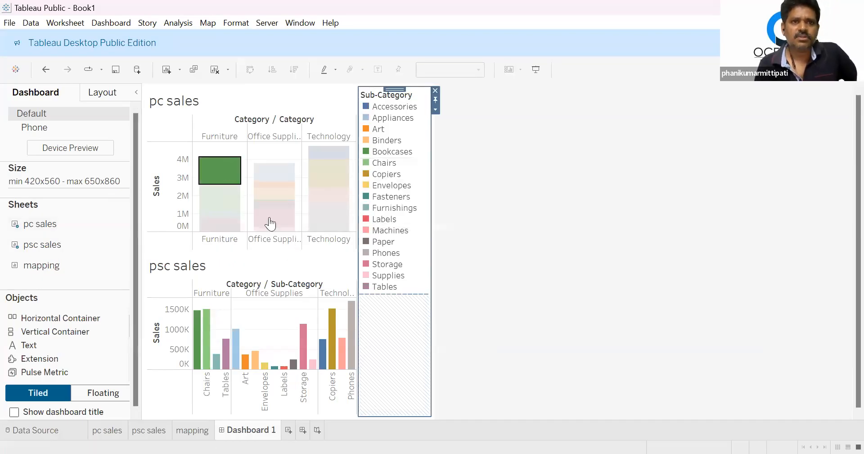
pyautogui.click(471, 239)
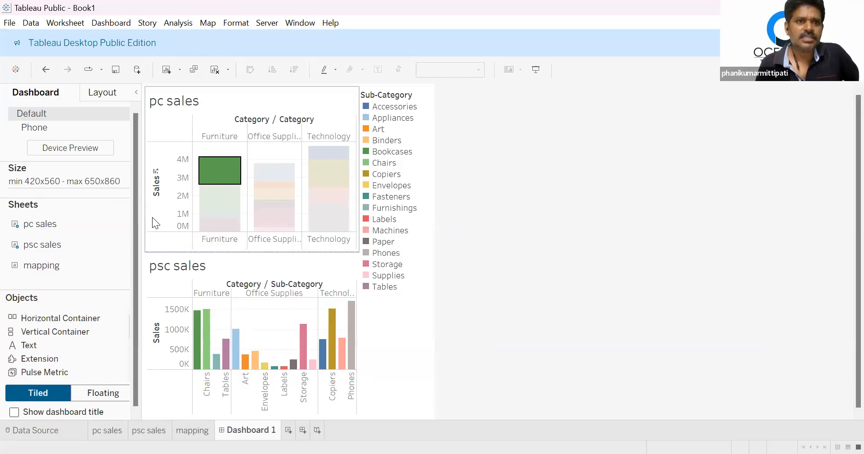
pyautogui.click(152, 217)
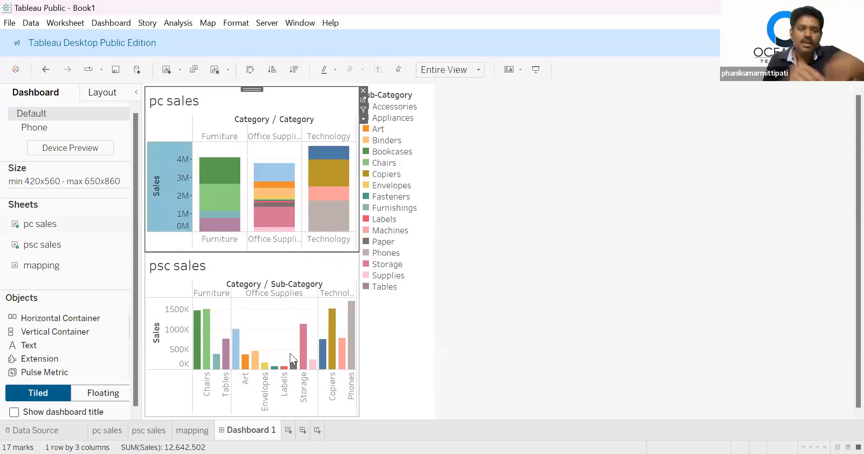
# Open the dashboard's actions and remove the information action from the workbook.
pyautogui.click(78, 24)
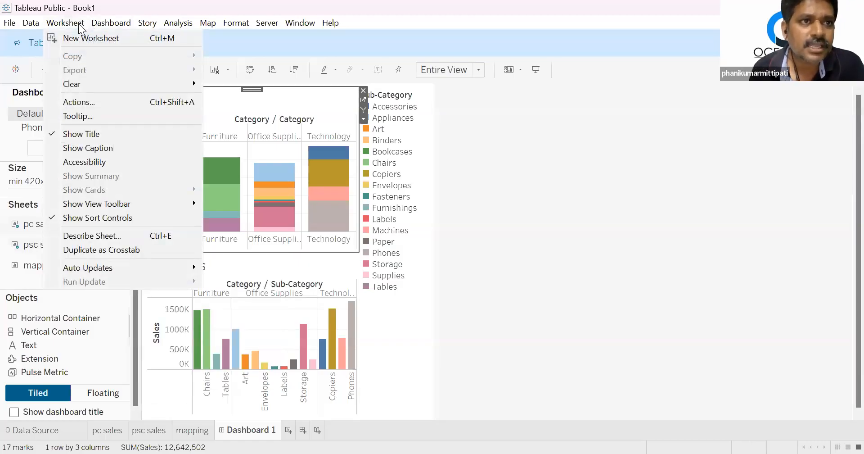
pyautogui.moveTo(102, 26)
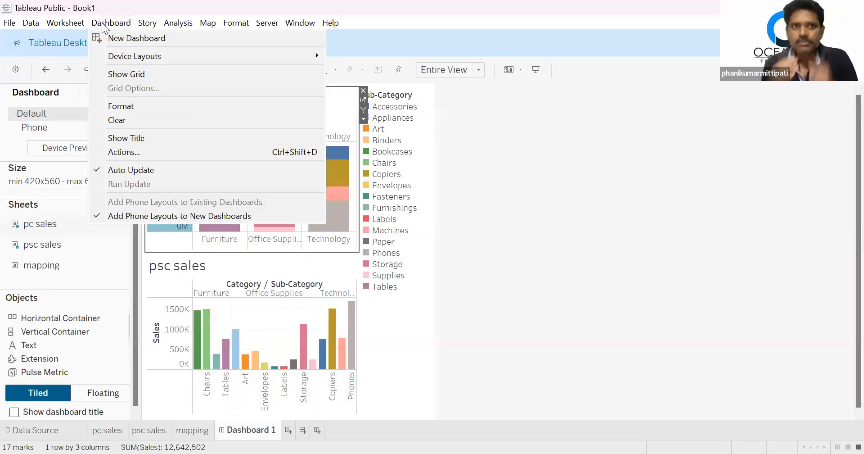
pyautogui.click(141, 152)
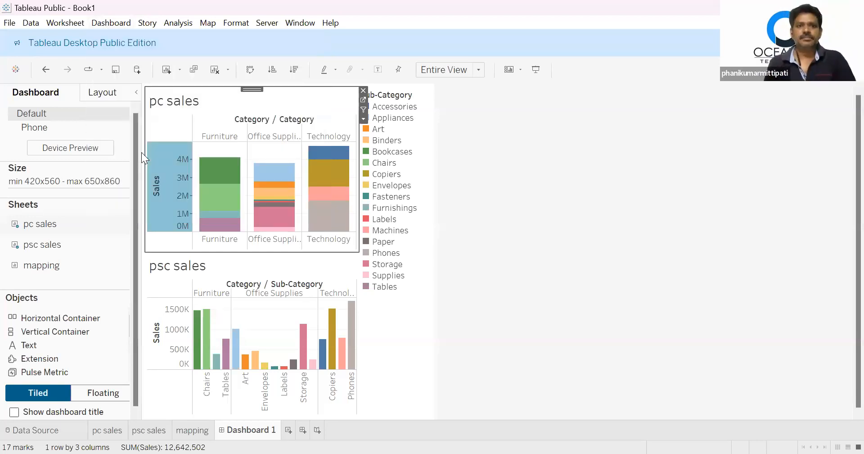
pyautogui.click(492, 198)
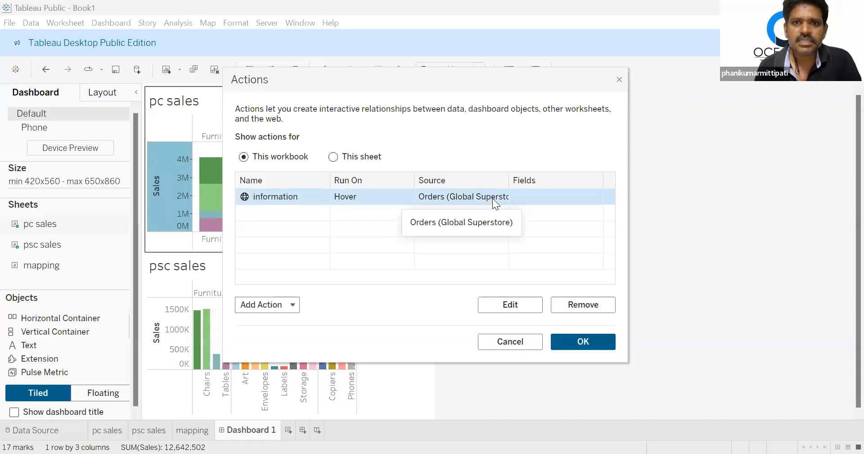
pyautogui.click(582, 305)
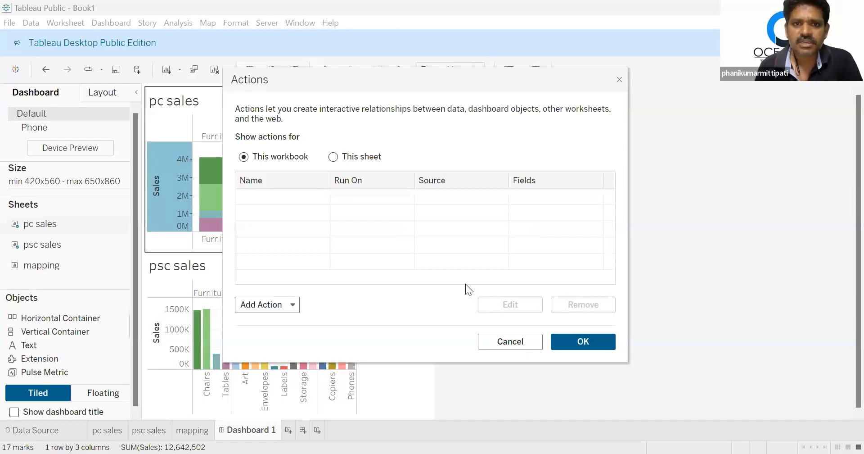
# Add a dashboard highlight action that runs on select, with pc sales as its only source and psc sales as its only target.
pyautogui.click(280, 301)
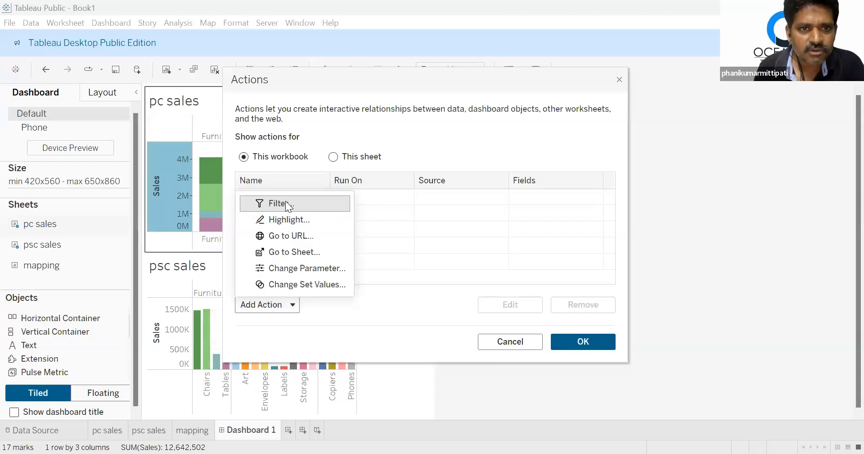
pyautogui.click(288, 219)
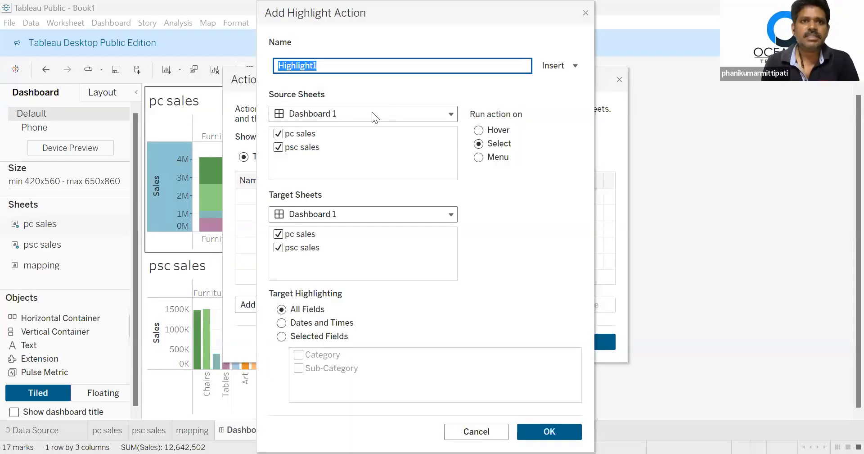
pyautogui.click(301, 150)
pyautogui.click(278, 147)
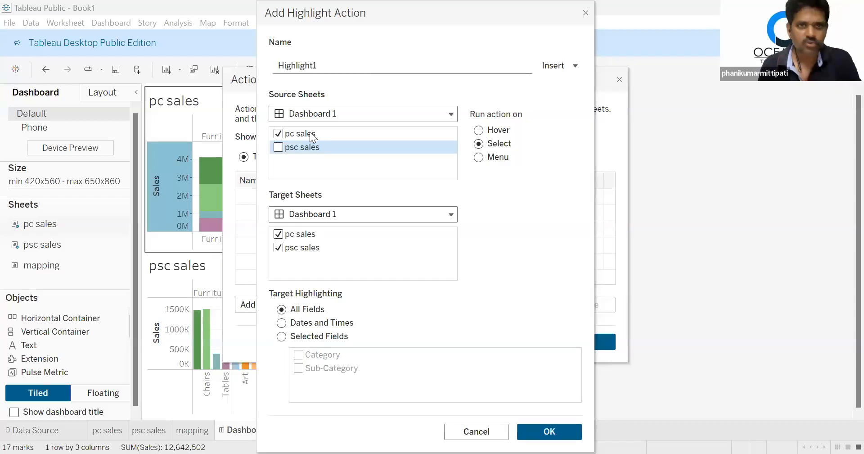
pyautogui.click(287, 234)
pyautogui.click(278, 233)
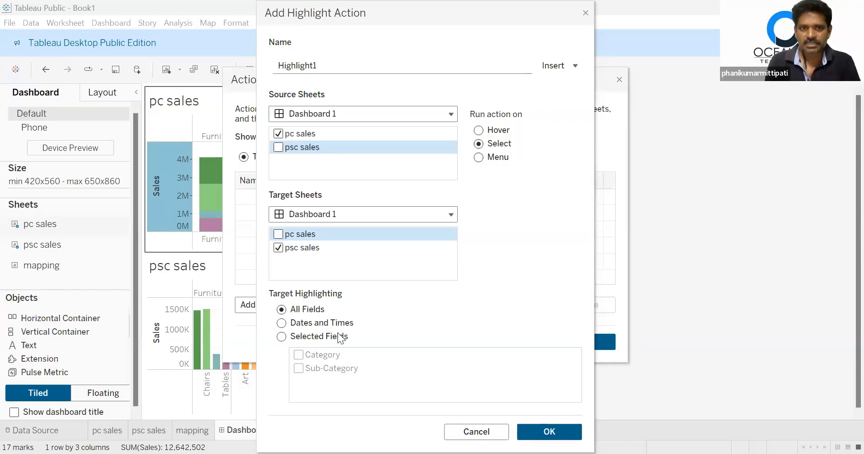
pyautogui.click(575, 437)
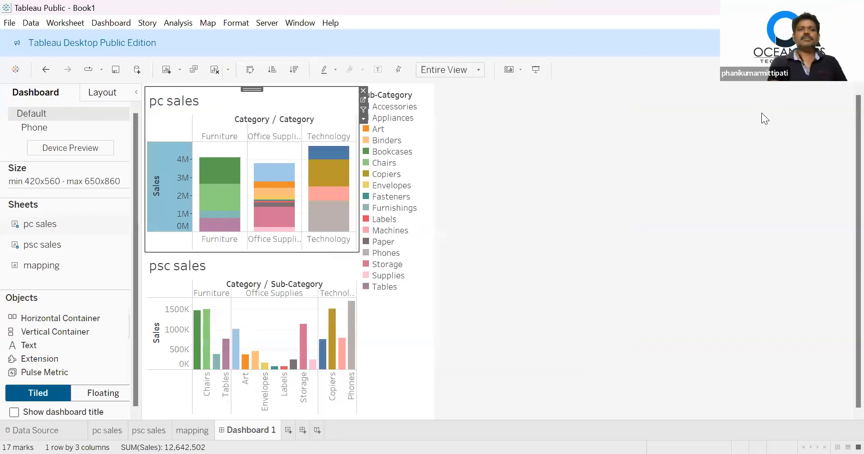
# Test the highlight action by selecting Copiers, Bookcases, Binders and Storage one after another in the pc sales chart.
pyautogui.click(333, 173)
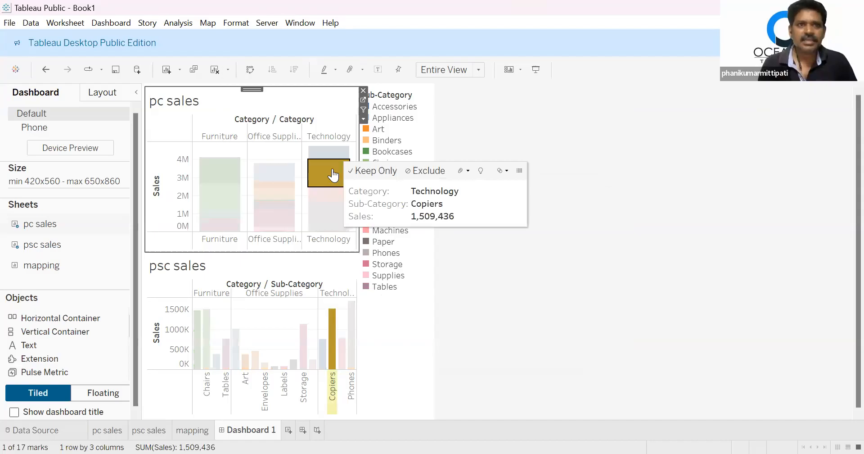
pyautogui.click(222, 172)
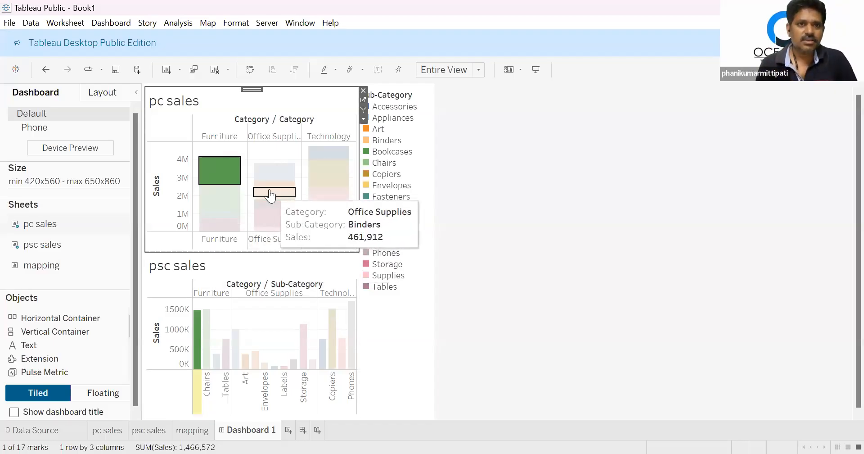
pyautogui.click(269, 193)
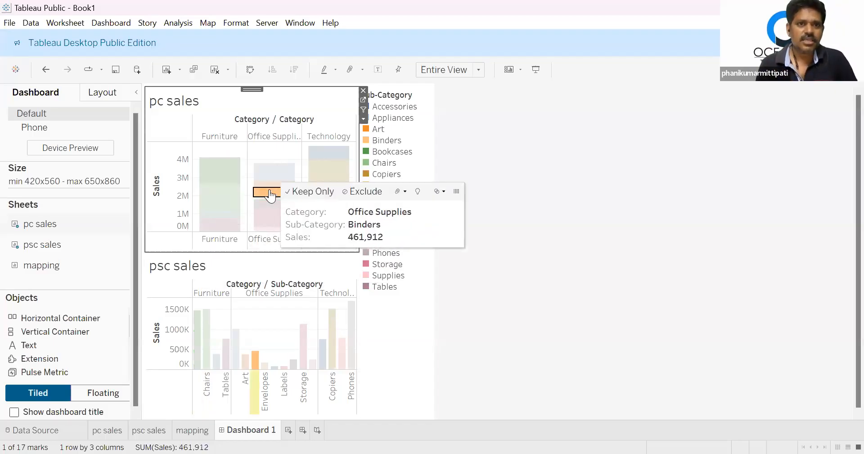
pyautogui.click(266, 224)
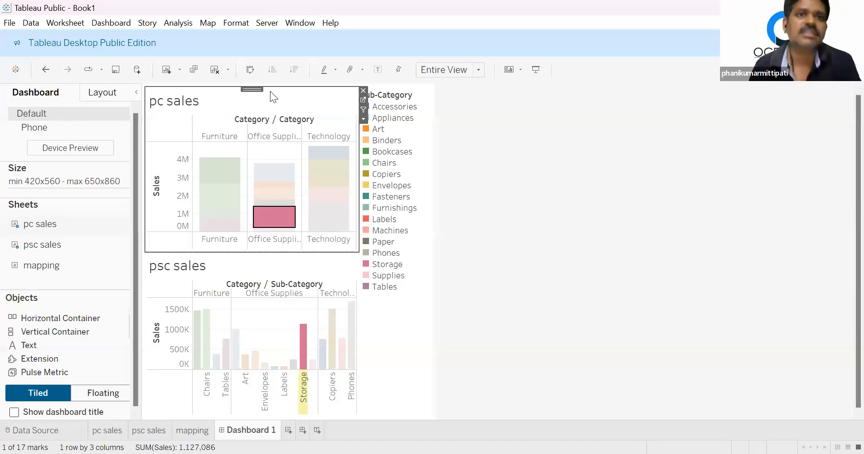
# Replace the pc sales and psc sales sheets on the dashboard with mapping, and try selecting and deselecting a state on the map.
pyautogui.click(363, 89)
pyautogui.click(425, 97)
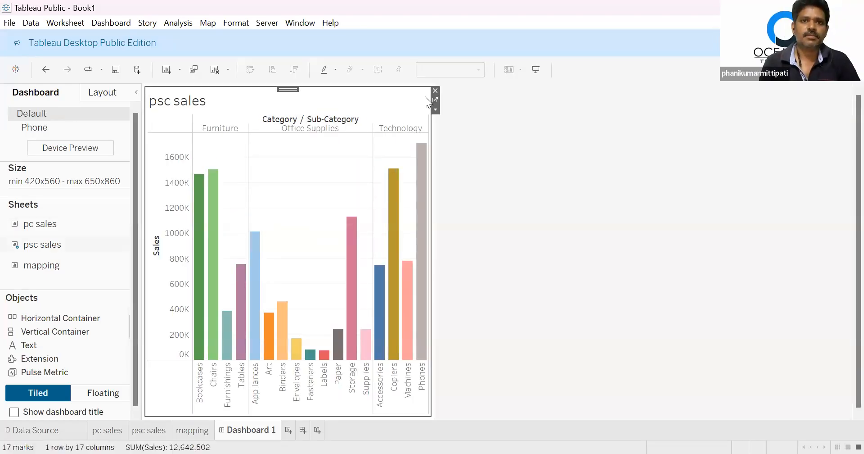
pyautogui.click(434, 91)
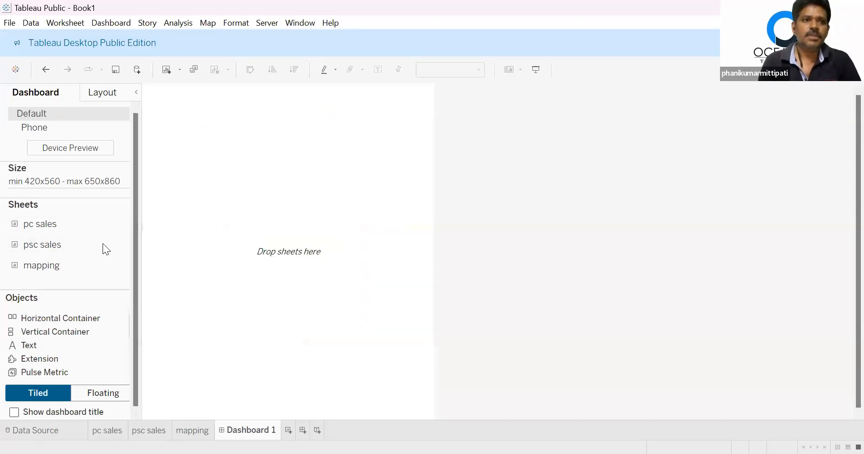
pyautogui.moveTo(29, 254)
pyautogui.moveTo(32, 265); pyautogui.dragTo(274, 229)
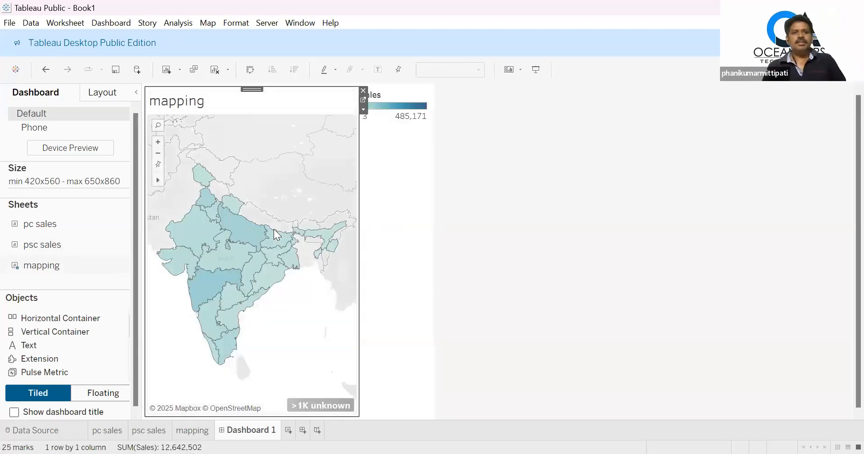
pyautogui.click(250, 276)
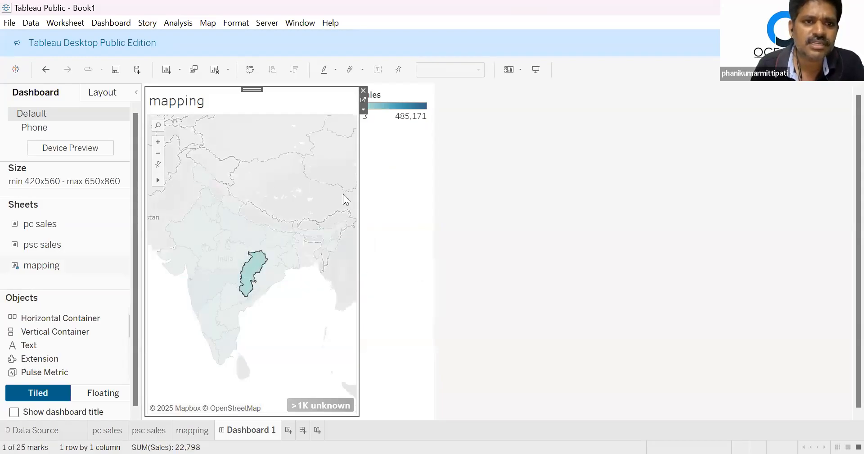
pyautogui.click(323, 365)
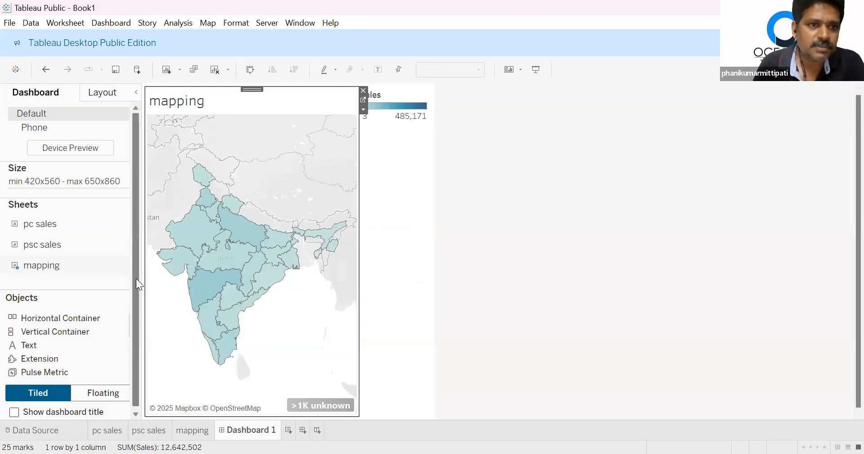
pyautogui.moveTo(136, 278); pyautogui.dragTo(131, 331)
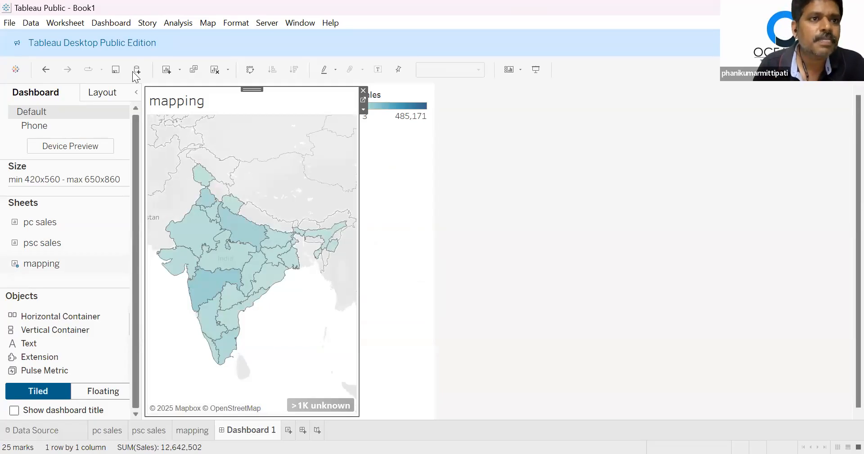
pyautogui.click(103, 24)
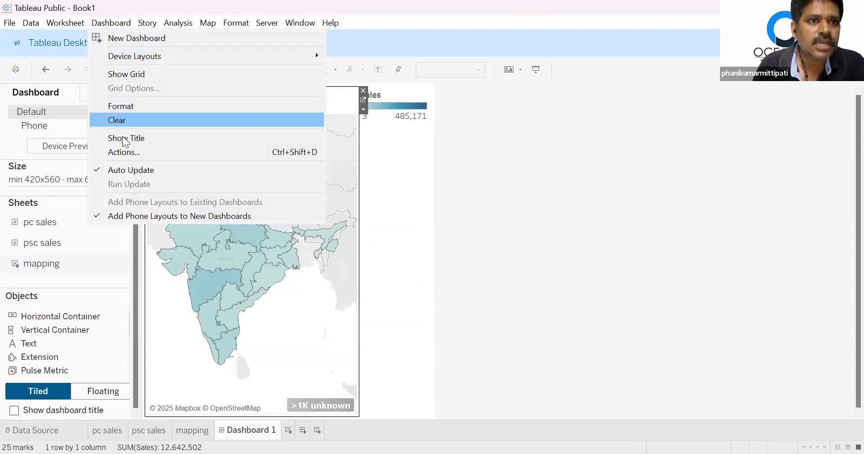
pyautogui.click(123, 152)
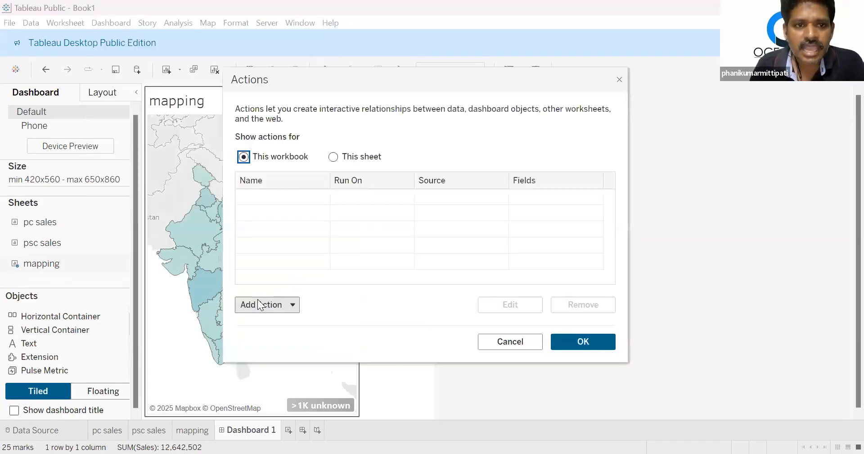
pyautogui.click(259, 304)
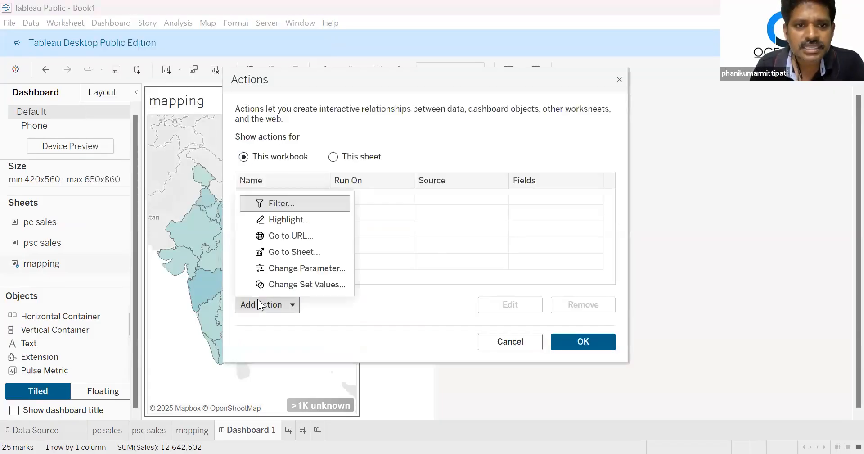
pyautogui.click(299, 228)
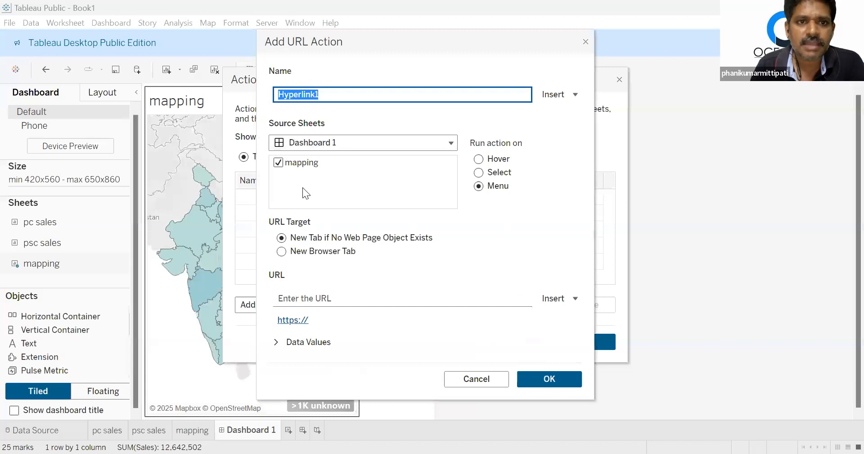
pyautogui.click(503, 174)
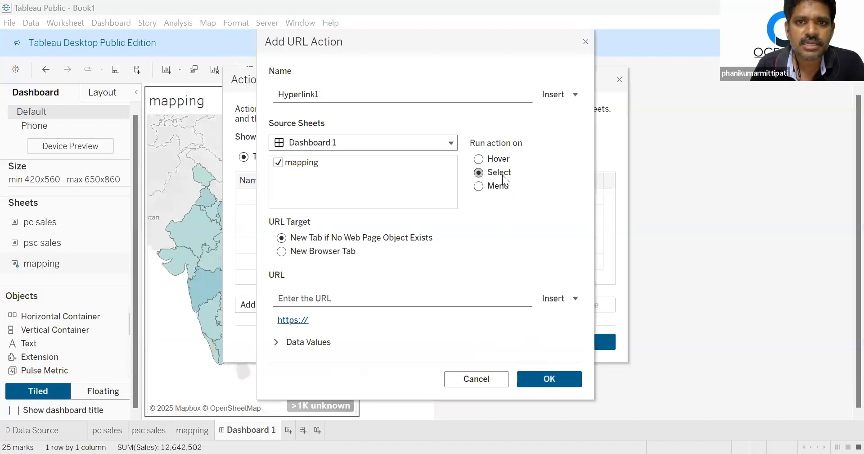
pyautogui.click(364, 298)
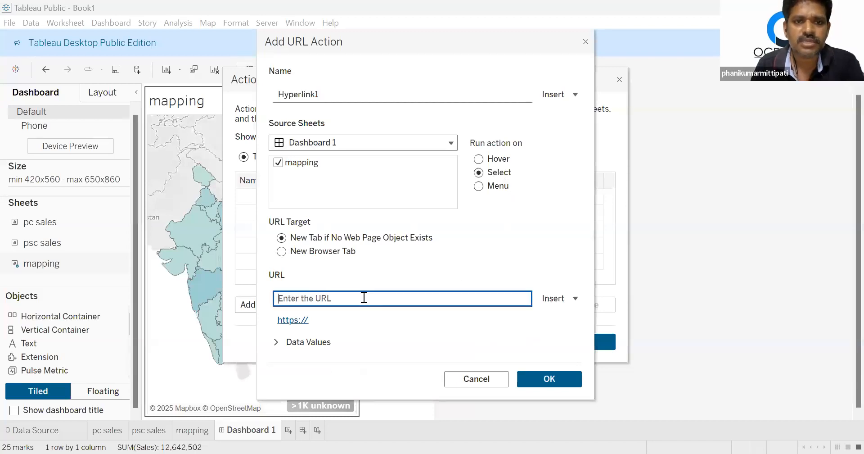
pyautogui.write('https://www.wikipedia.org/')
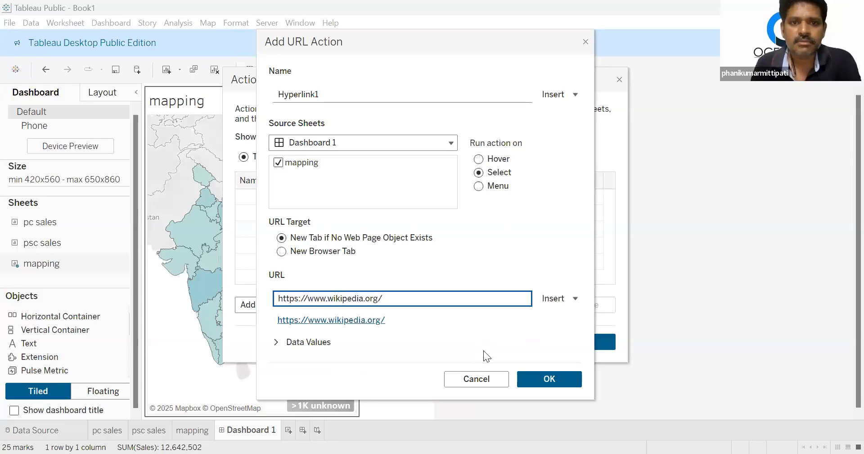
pyautogui.click(537, 378)
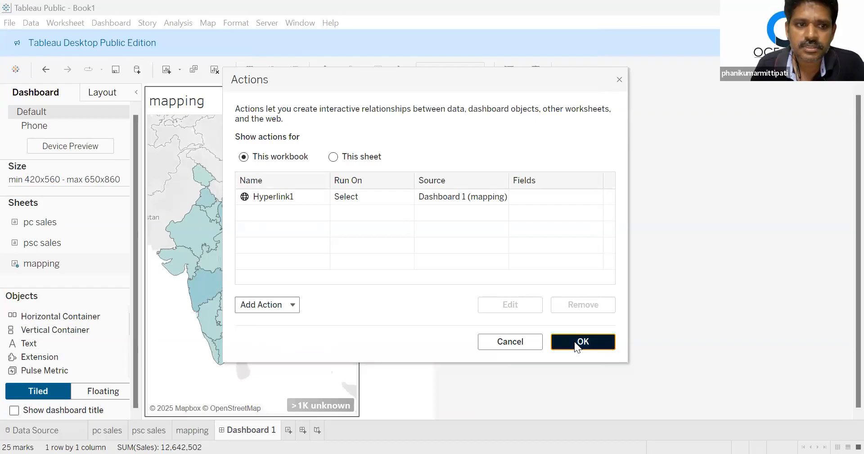
pyautogui.click(574, 341)
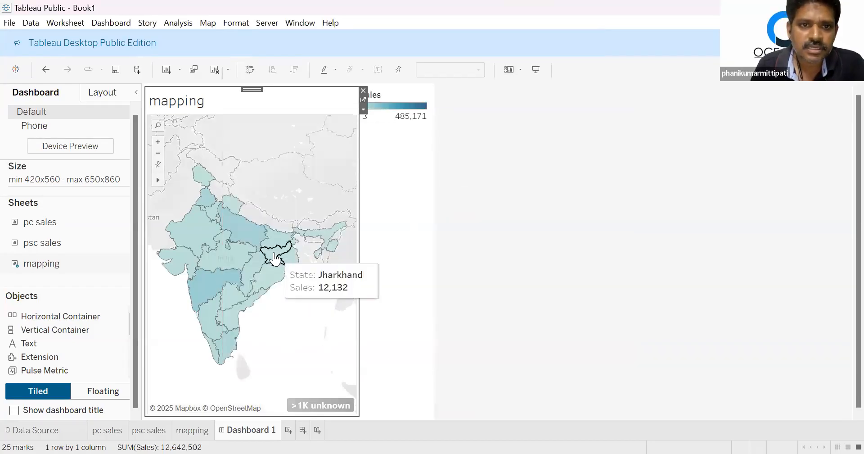
# Try the URL action by selecting an east-coast state on the map, and remove the mapping sheet from the dashboard.
pyautogui.click(269, 285)
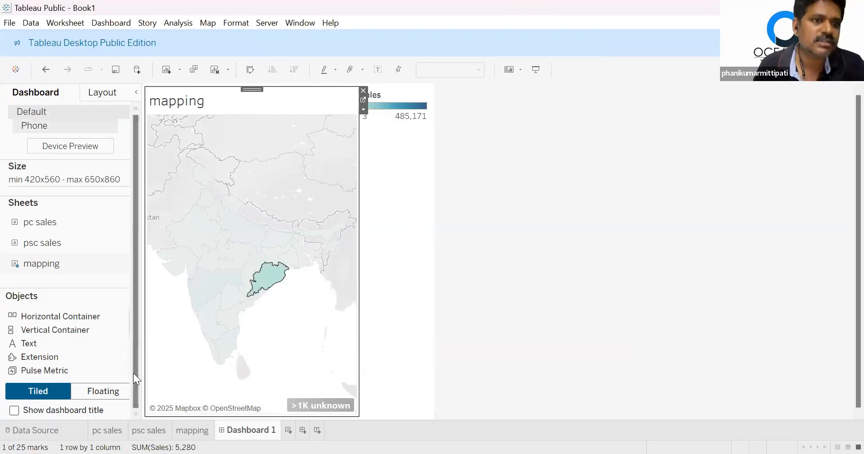
pyautogui.moveTo(134, 373); pyautogui.dragTo(135, 316)
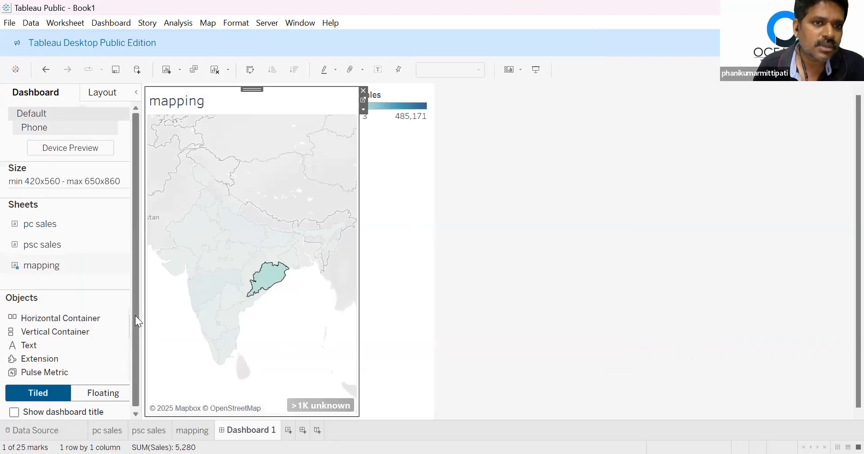
pyautogui.click(363, 90)
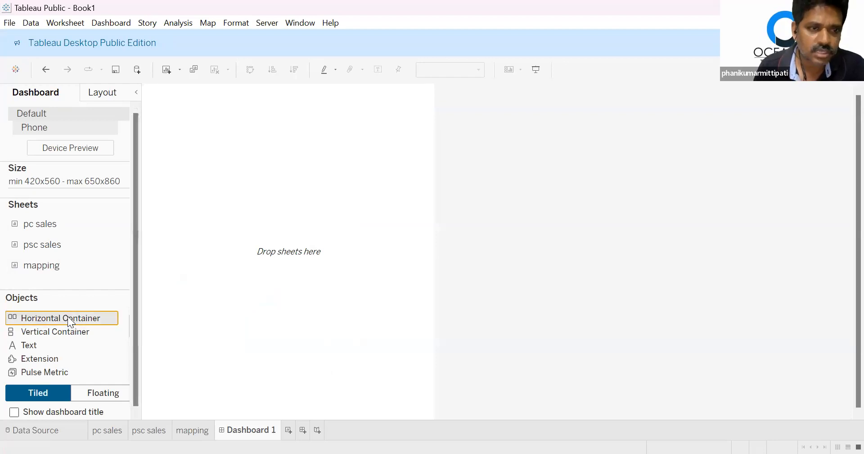
# Add a web page object without a URL to the dashboard and place the mapping sheet below it.
pyautogui.scroll(-5, 68, 316)
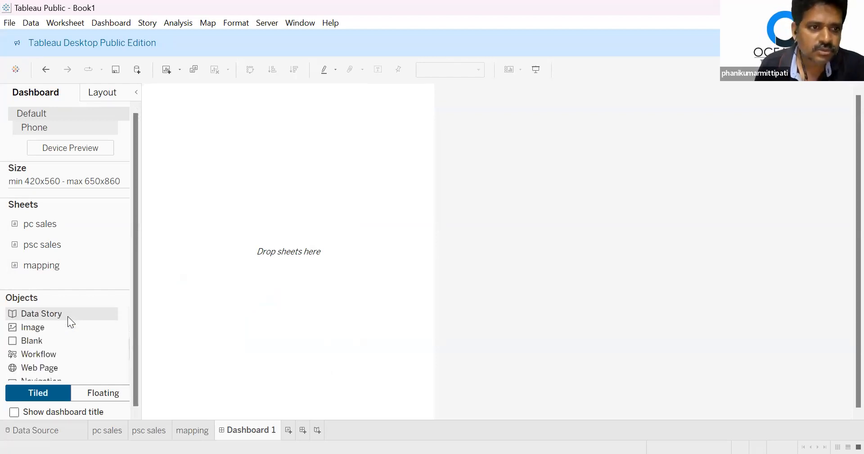
pyautogui.scroll(-2, 67, 316)
pyautogui.scroll(1, 67, 315)
pyautogui.scroll(-1, 68, 316)
pyautogui.click(68, 317)
pyautogui.doubleClick(67, 317)
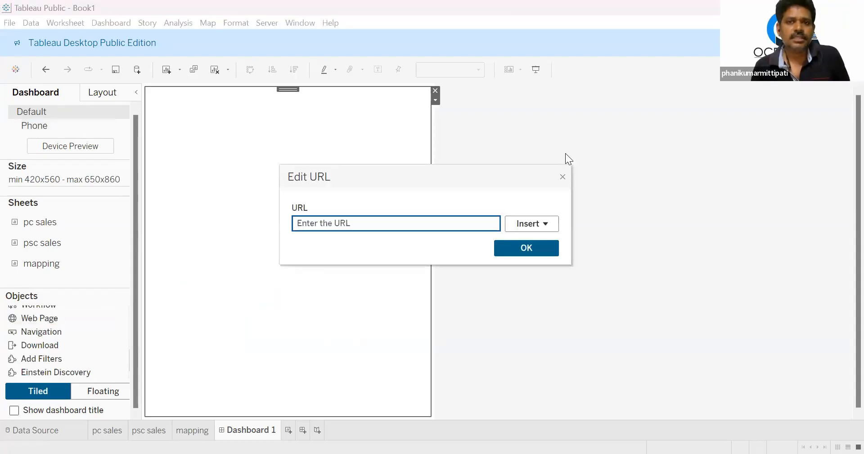
pyautogui.click(562, 178)
pyautogui.doubleClick(39, 262)
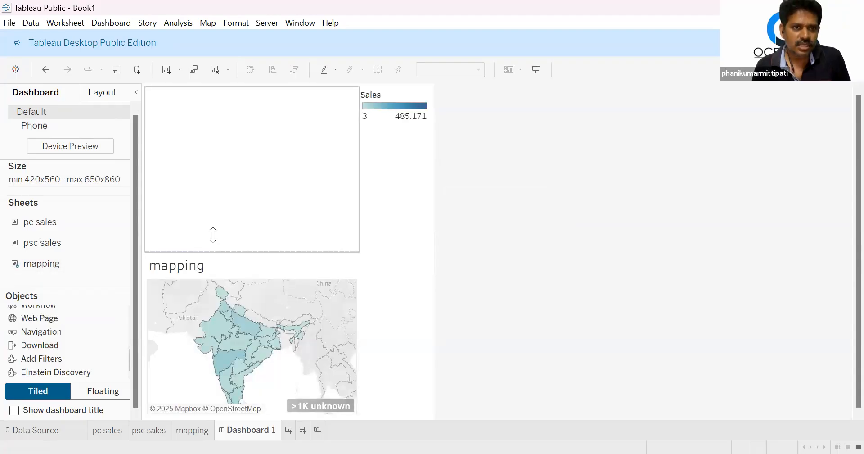
pyautogui.doubleClick(84, 317)
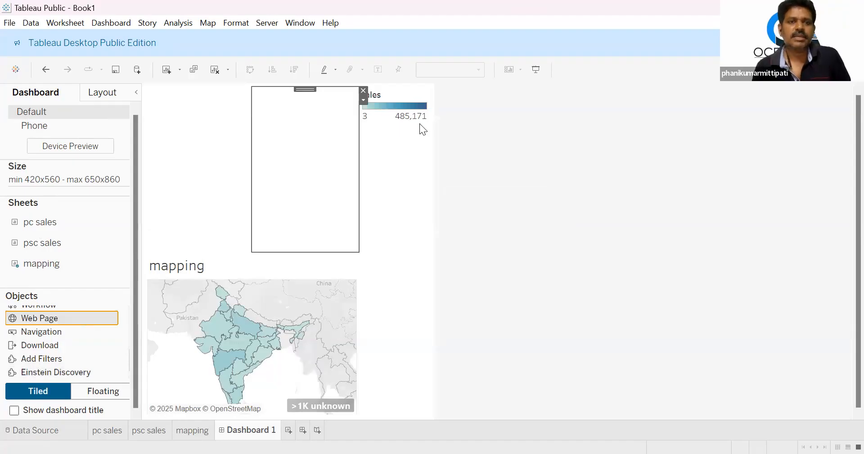
pyautogui.write('https://www.wikipedia.org/')
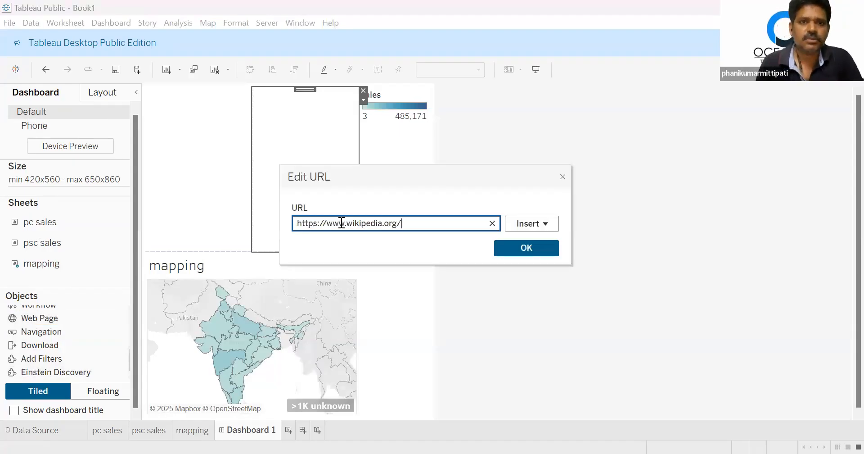
pyautogui.click(515, 243)
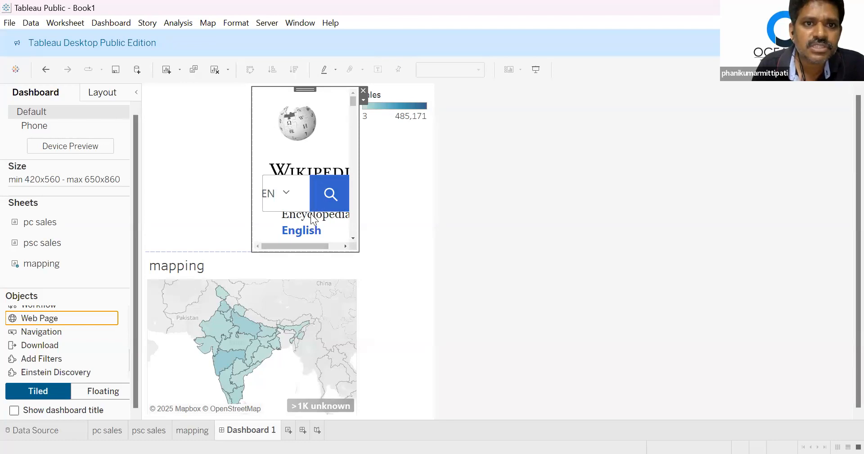
pyautogui.click(251, 330)
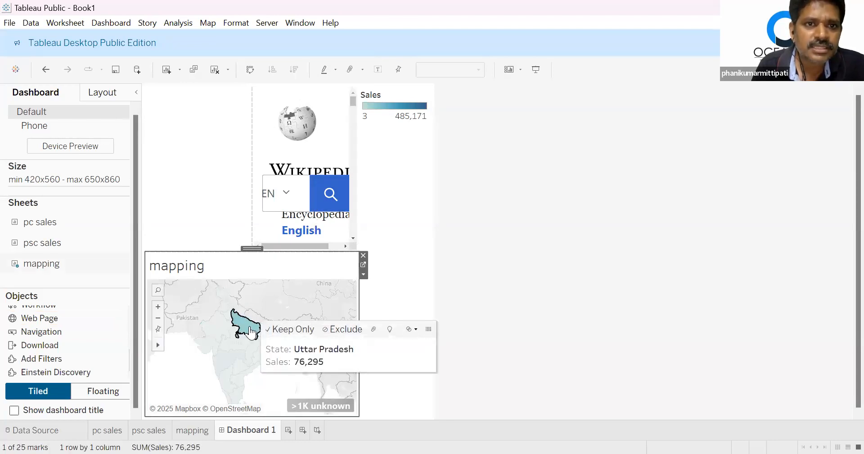
pyautogui.click(251, 332)
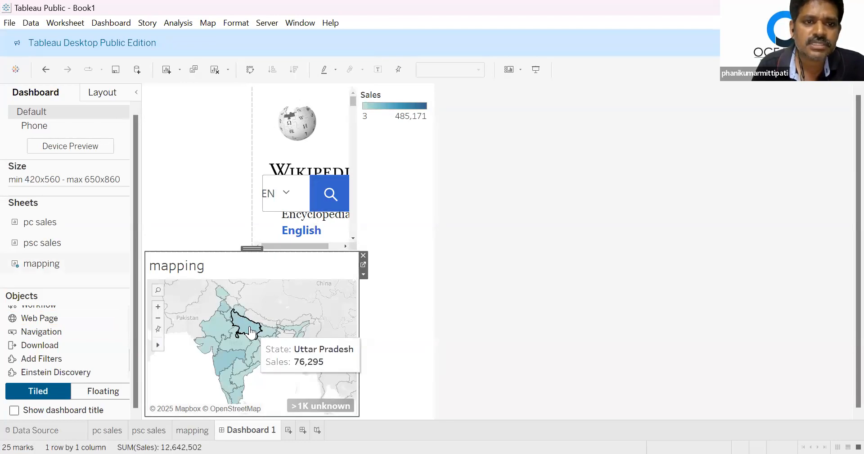
# Test the Wikipedia web page by selecting Uttar Pradesh and Madhya Pradesh on the map, and view the page's language list.
pyautogui.click(251, 332)
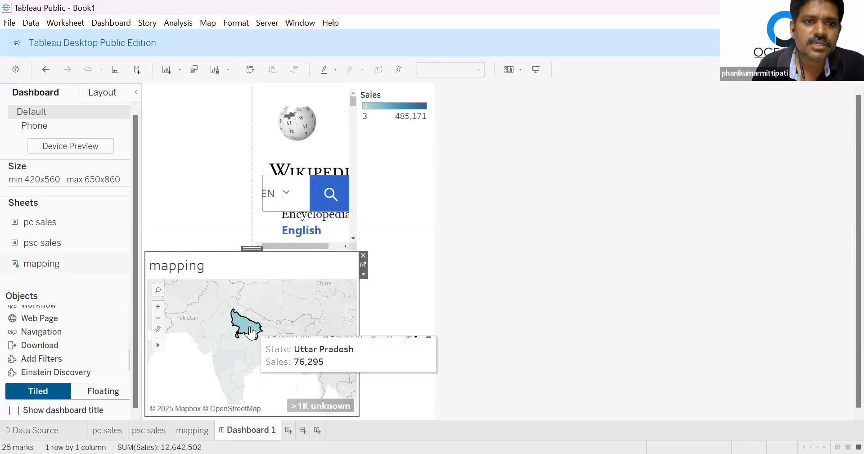
pyautogui.click(224, 348)
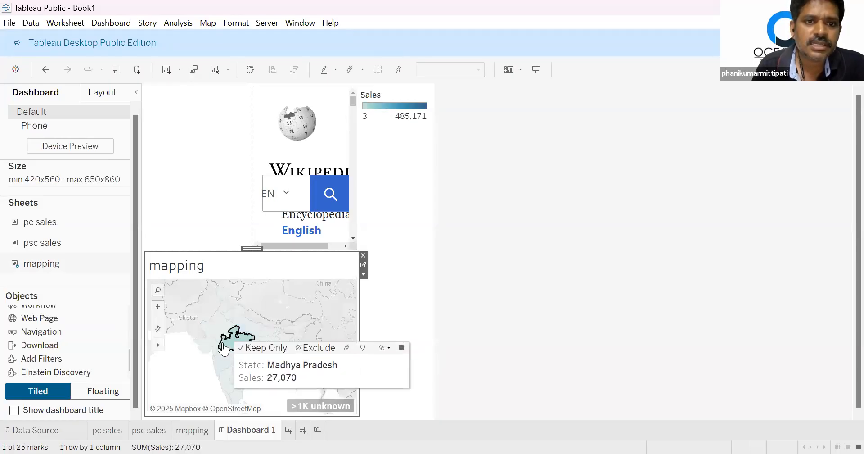
pyautogui.click(304, 193)
pyautogui.click(285, 193)
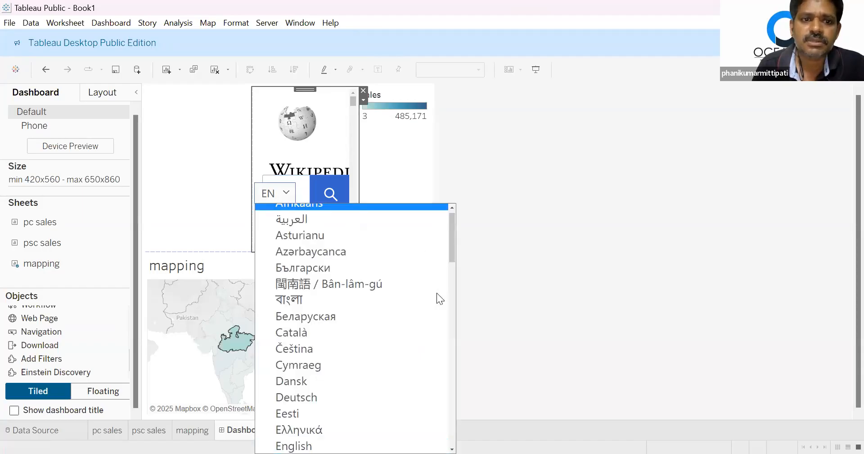
pyautogui.click(539, 217)
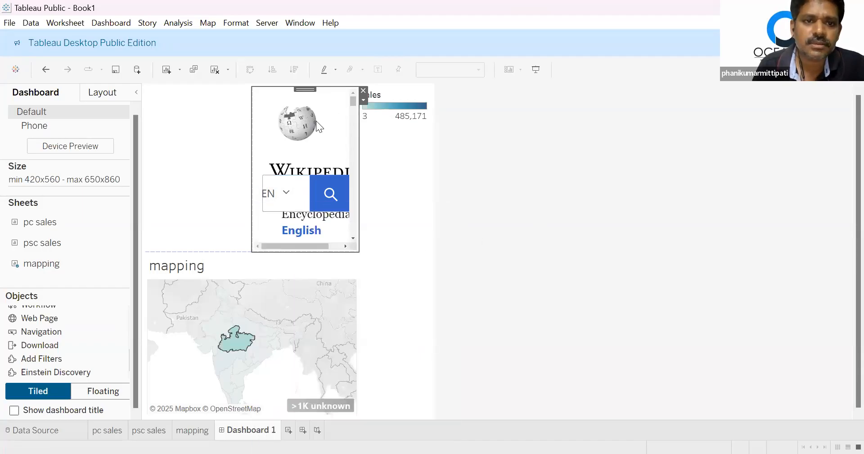
pyautogui.click(364, 90)
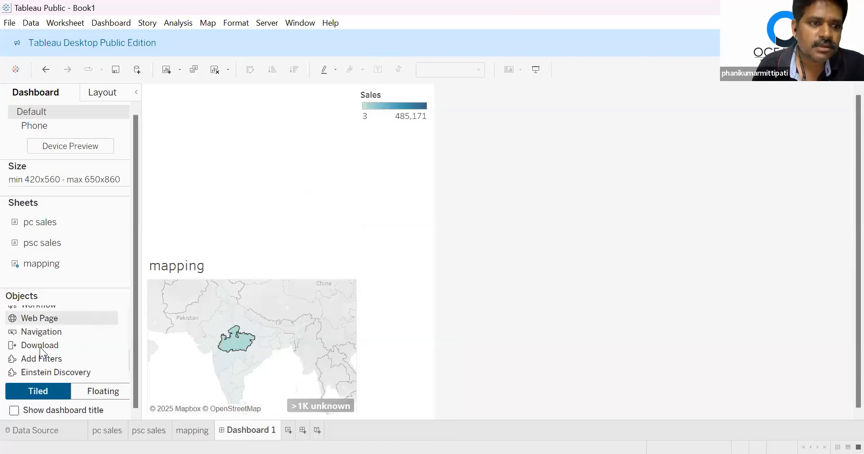
pyautogui.moveTo(40, 319); pyautogui.dragTo(351, 199)
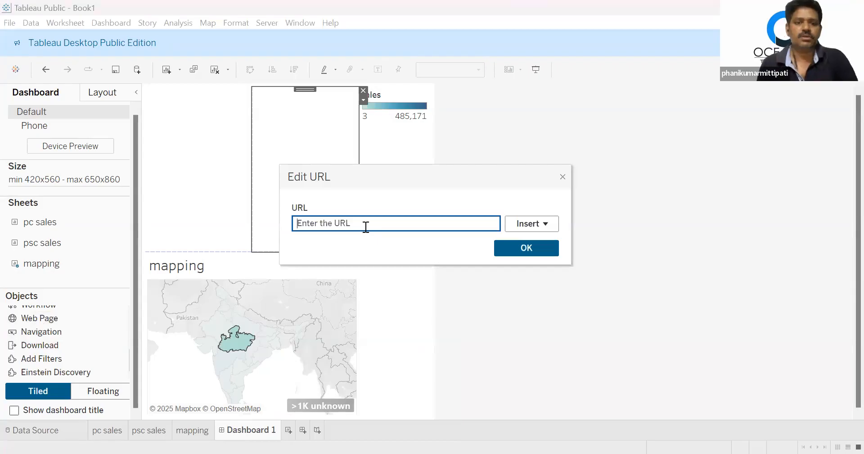
pyautogui.write('https://www.wikipedia.org/')
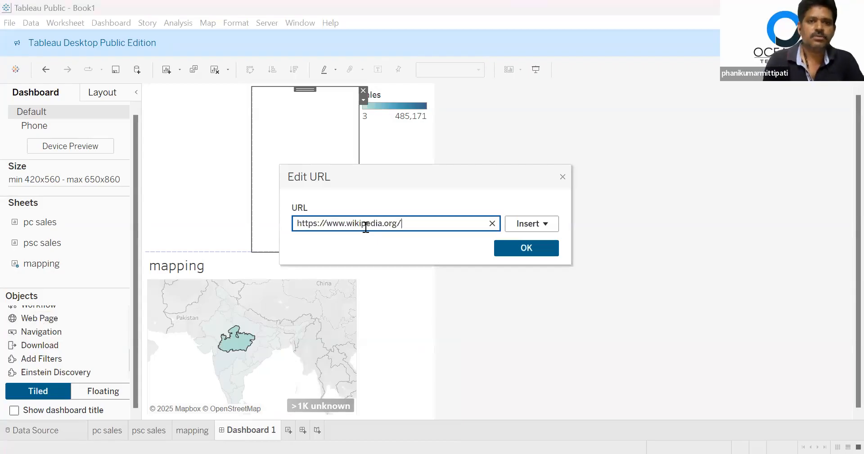
pyautogui.click(551, 223)
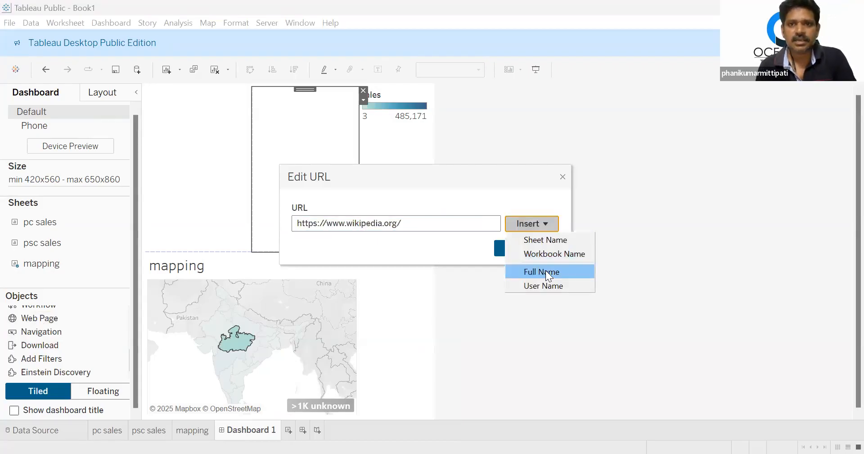
pyautogui.click(430, 221)
pyautogui.write('state')
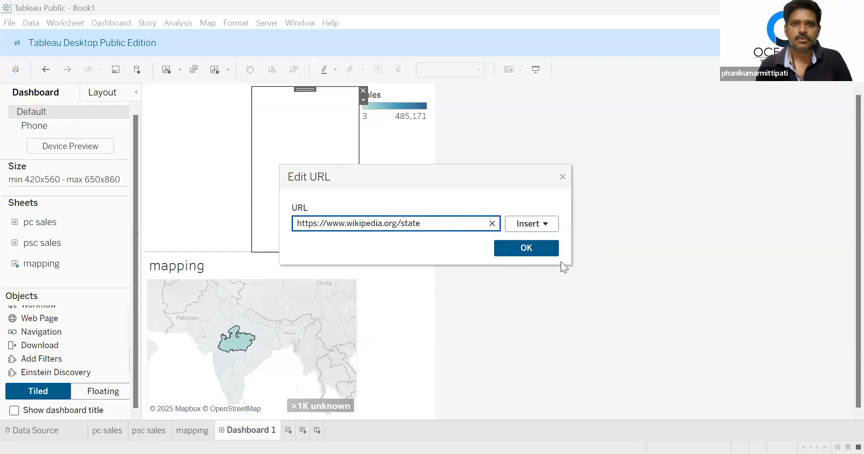
pyautogui.click(546, 250)
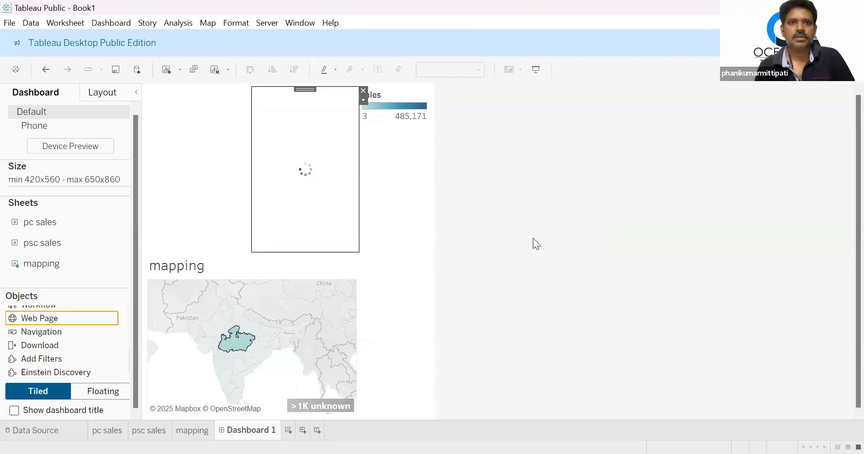
# Test the replaced web page object by selecting Maharashtra on the map and following the Wikimedia Foundation link in the page.
pyautogui.click(234, 343)
pyautogui.click(234, 343)
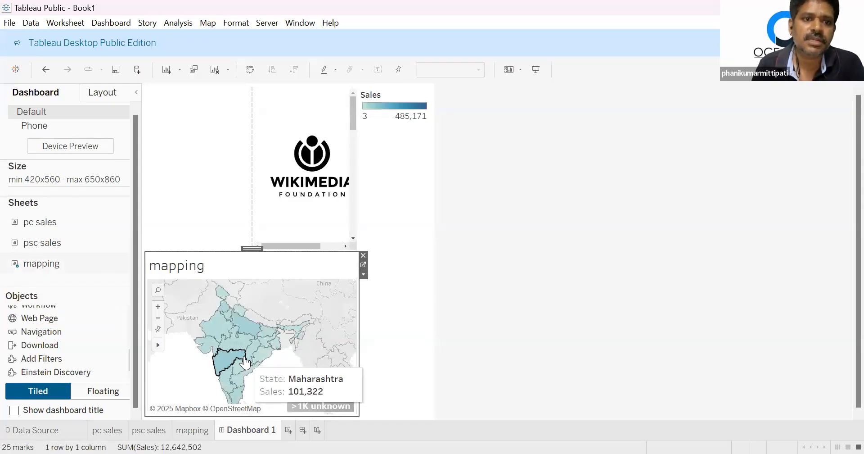
pyautogui.click(245, 362)
pyautogui.click(323, 172)
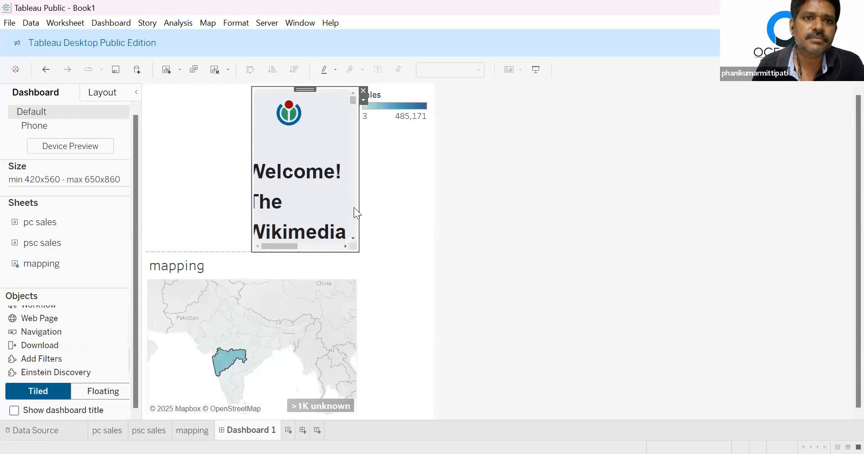
# Select further states on the map, including Uttar Pradesh and Madhya Pradesh, to check whether the web page responds.
pyautogui.click(280, 342)
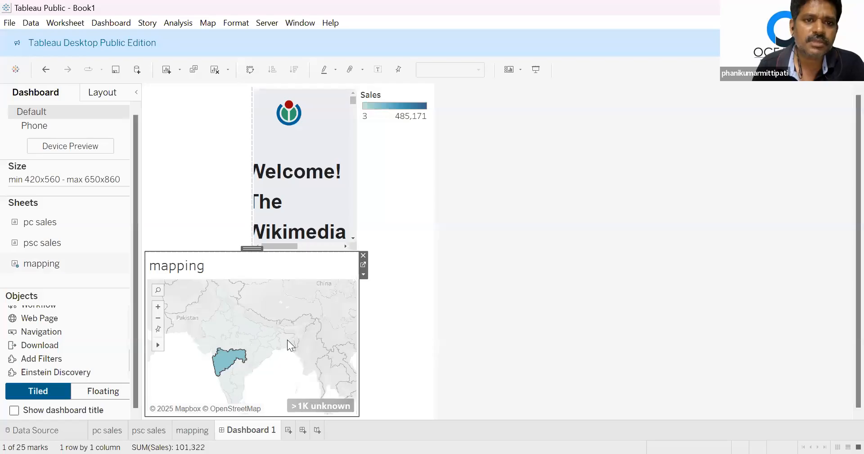
pyautogui.click(287, 339)
pyautogui.click(267, 346)
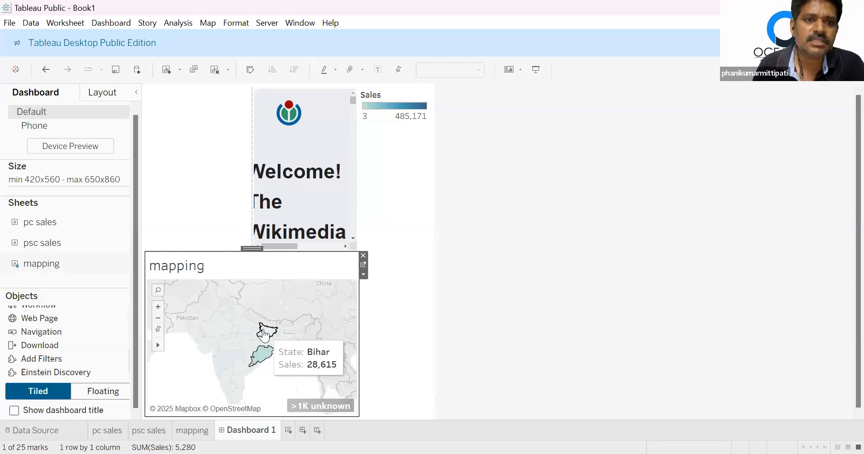
pyautogui.click(241, 323)
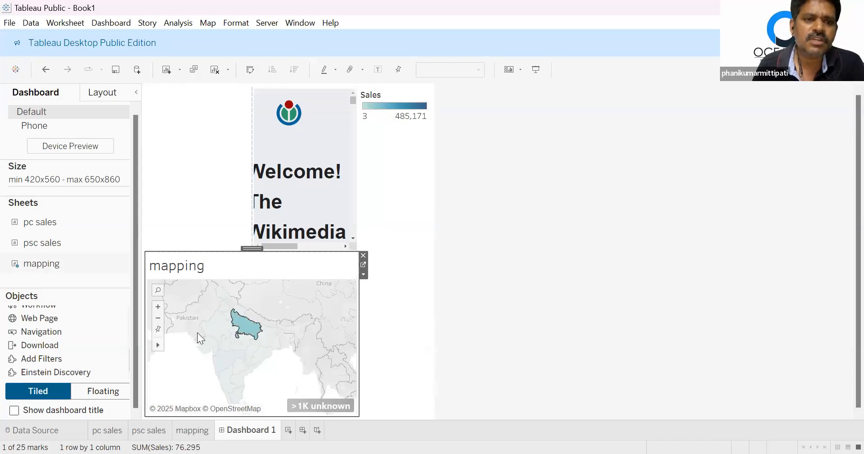
pyautogui.click(197, 332)
pyautogui.click(224, 340)
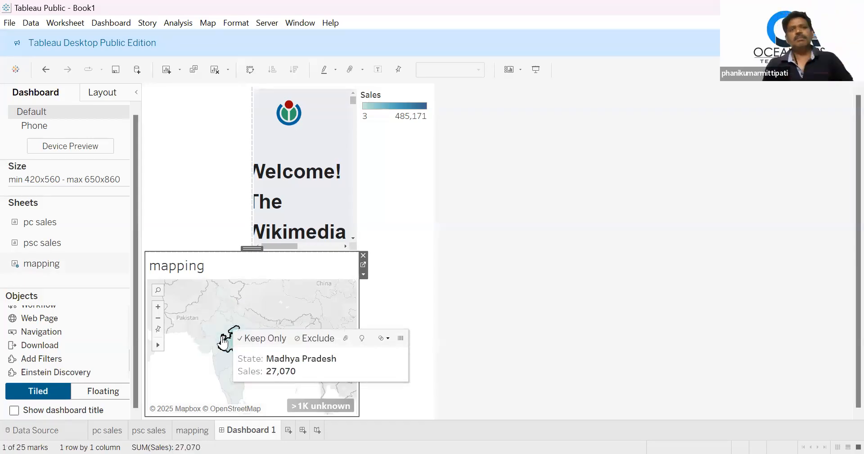
pyautogui.click(573, 221)
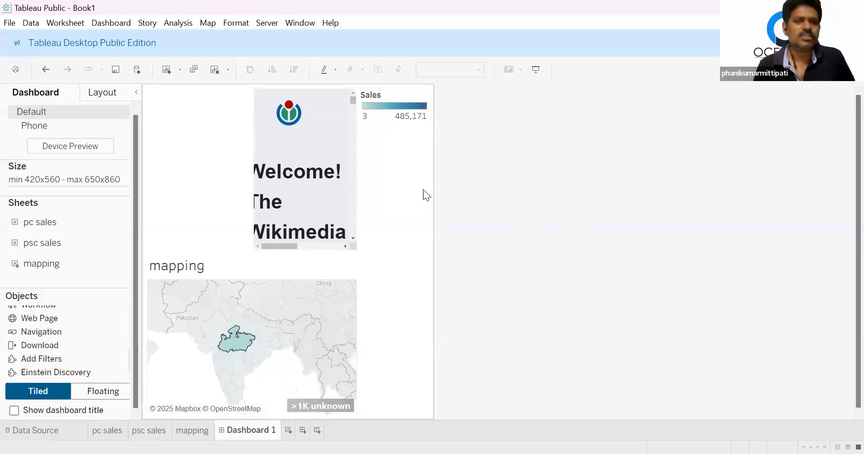
# Remove the Wikimedia web page object and the mapping sheet from the dashboard, and add the mapping sheet again.
pyautogui.click(356, 94)
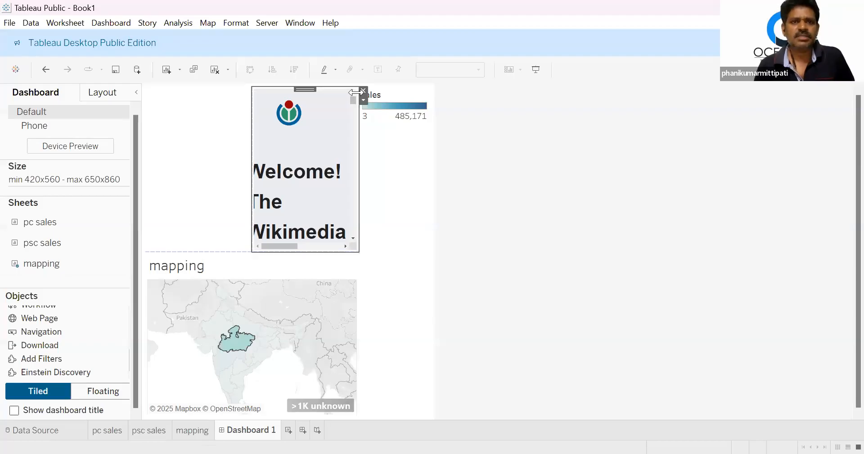
pyautogui.click(362, 91)
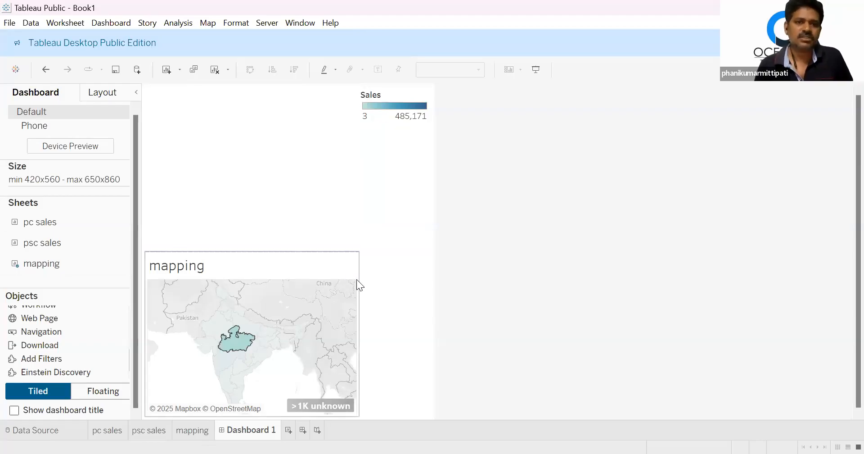
pyautogui.click(355, 275)
pyautogui.click(363, 256)
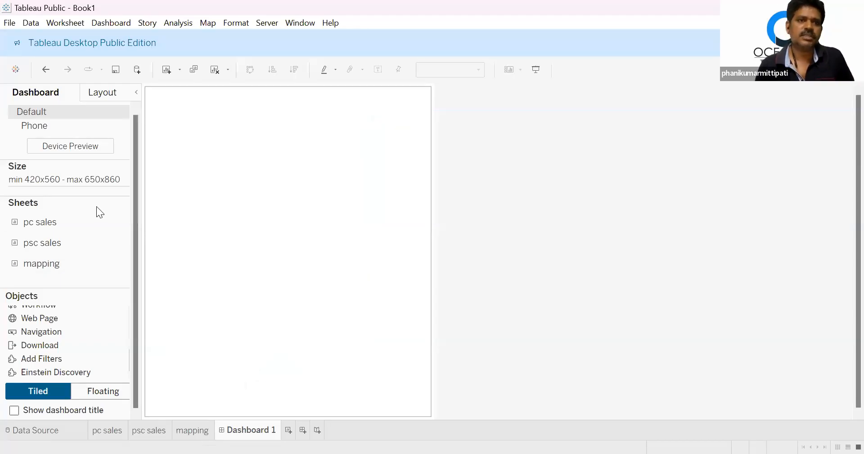
pyautogui.doubleClick(42, 263)
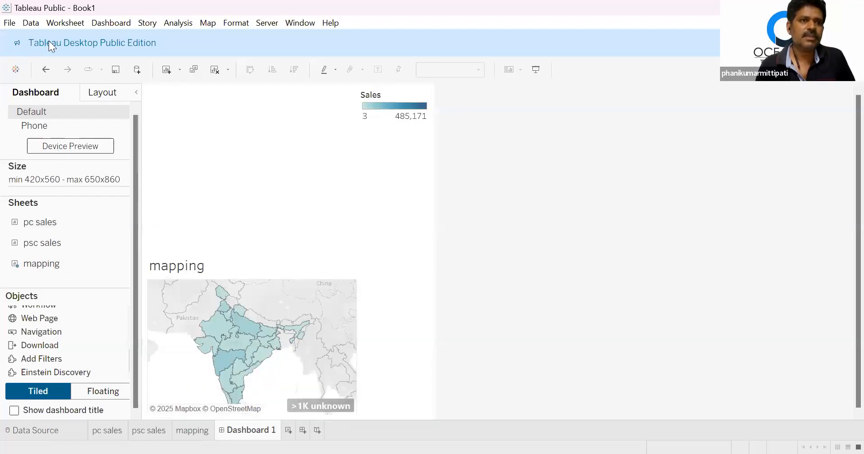
pyautogui.click(96, 24)
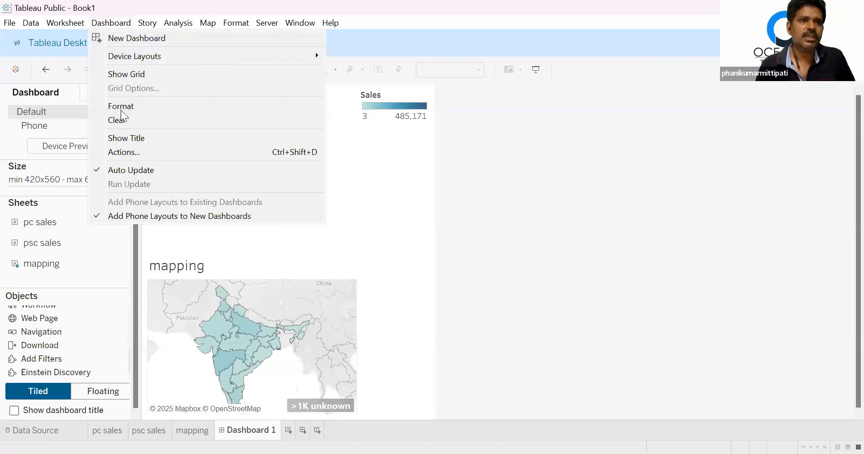
pyautogui.click(131, 151)
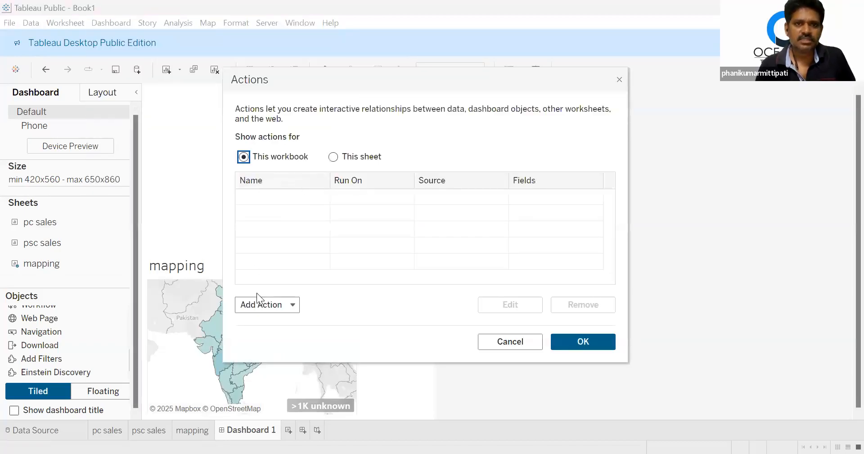
pyautogui.click(280, 305)
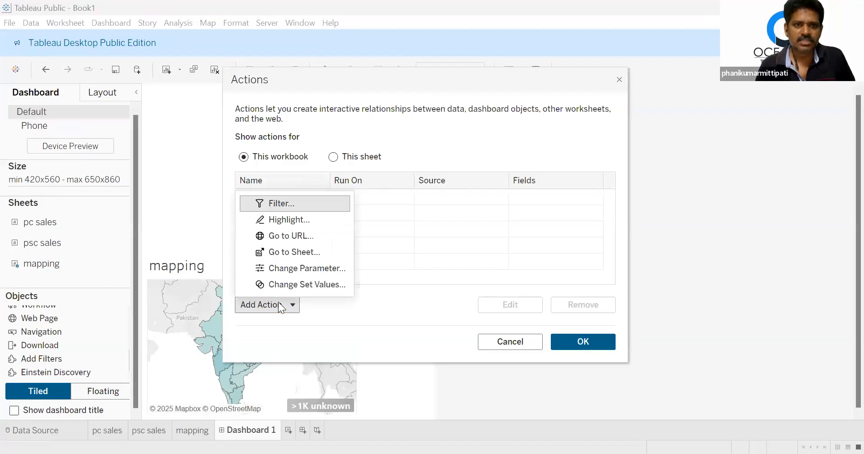
pyautogui.click(275, 241)
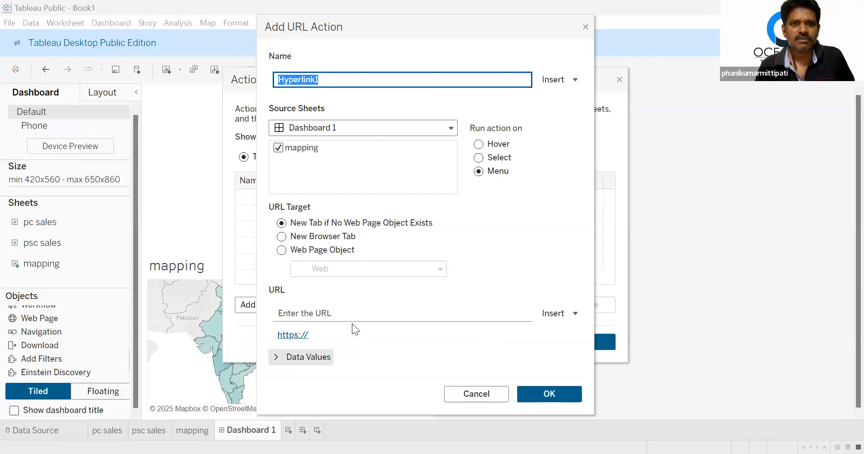
pyautogui.click(372, 312)
pyautogui.write('https://www.wikipedia.org/')
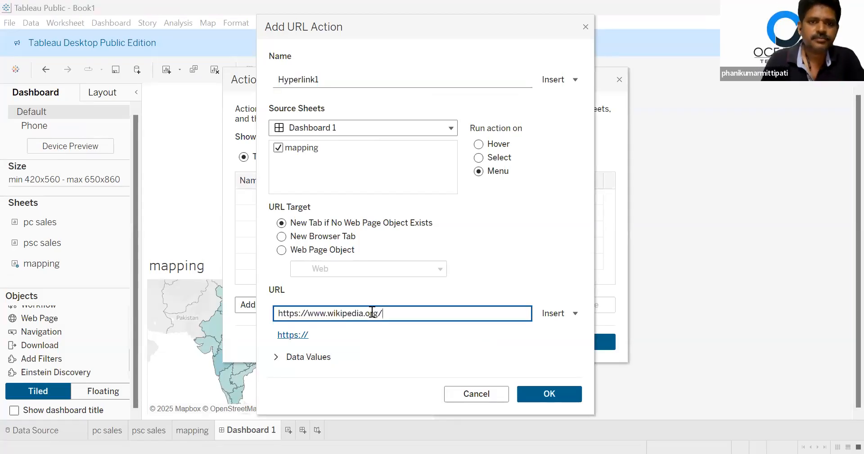
pyautogui.click(571, 314)
pyautogui.click(455, 277)
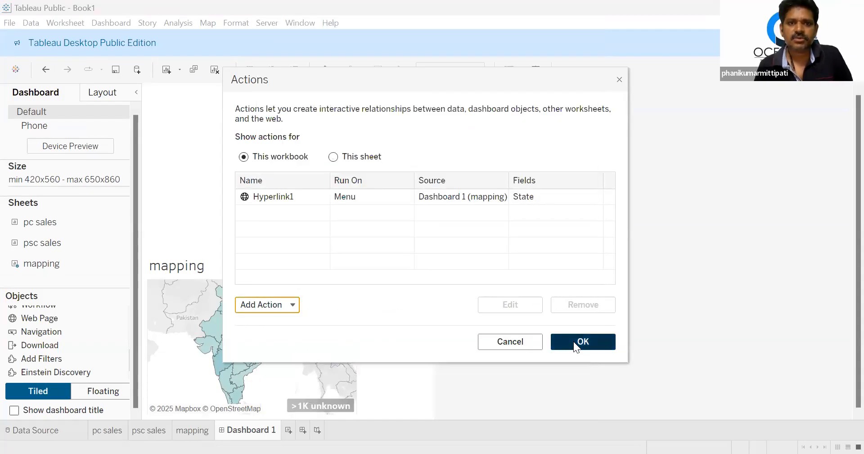
pyautogui.click(573, 342)
# Run the URL action for Uttar Pradesh on the map, read through the loaded page, and remove the web page object.
pyautogui.click(242, 329)
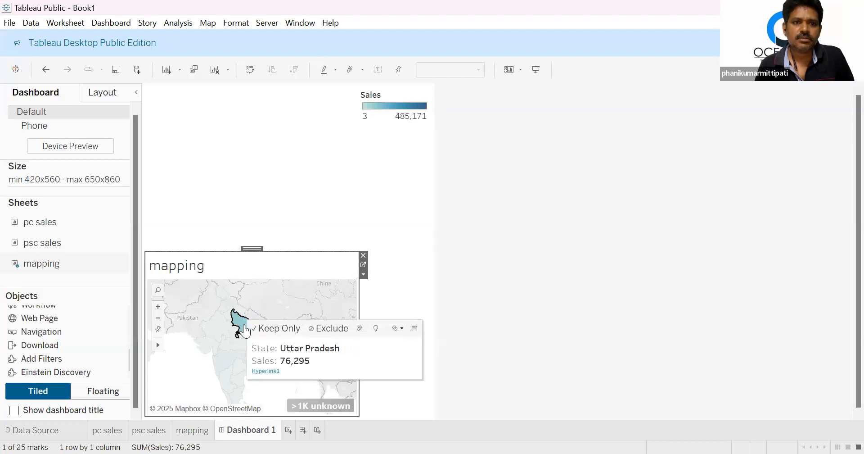
pyautogui.click(243, 331)
pyautogui.click(244, 331)
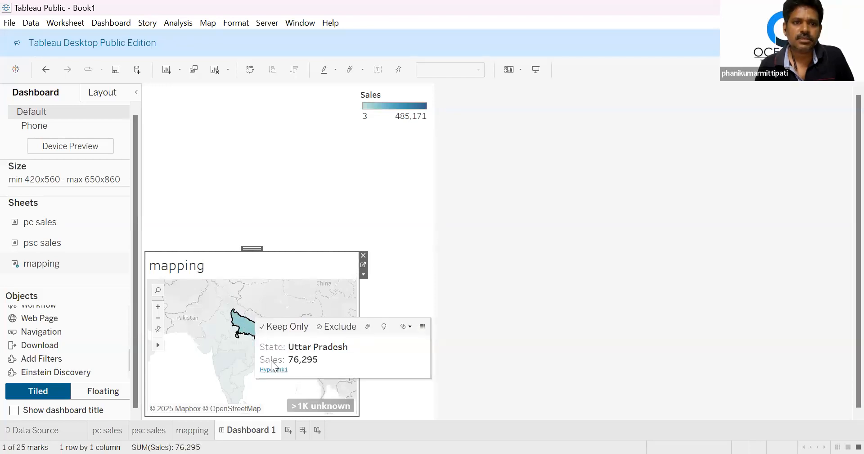
pyautogui.click(273, 371)
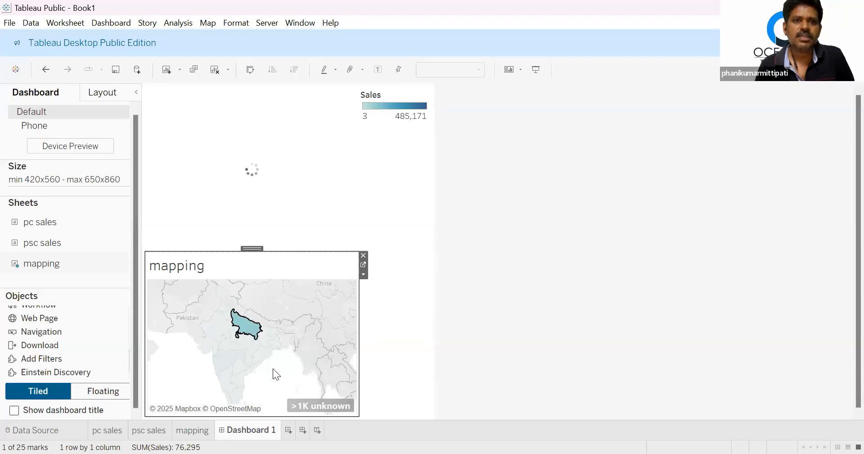
pyautogui.moveTo(355, 140); pyautogui.dragTo(350, 231)
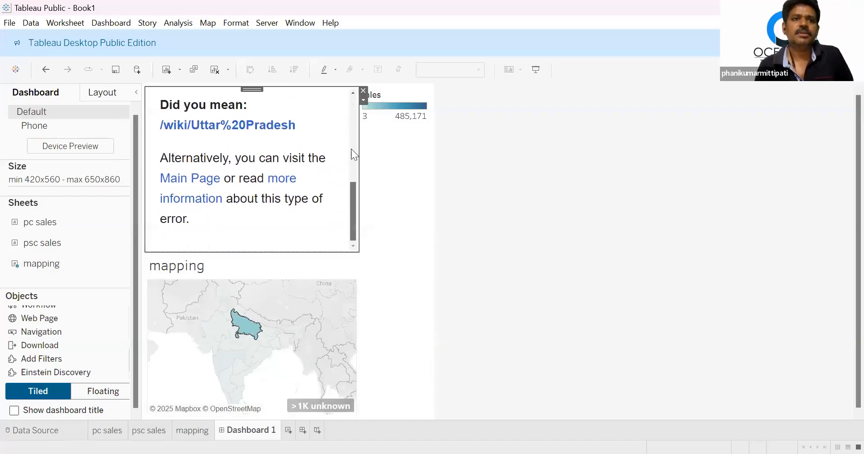
pyautogui.moveTo(351, 150); pyautogui.dragTo(354, 115)
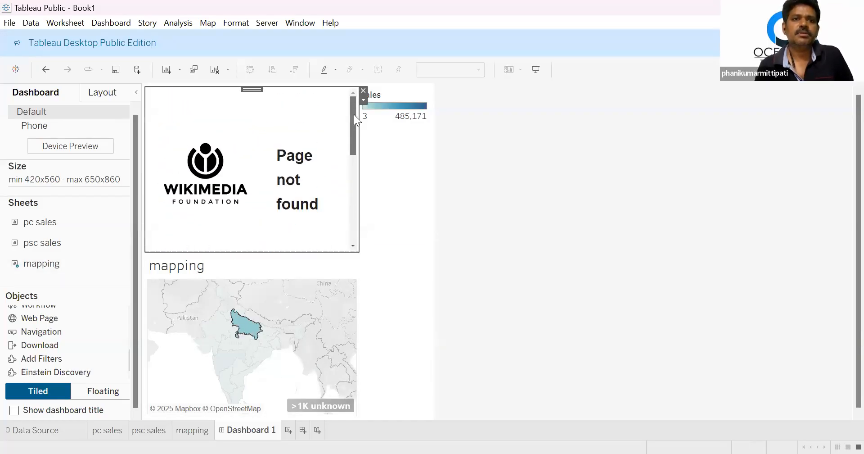
pyautogui.click(364, 92)
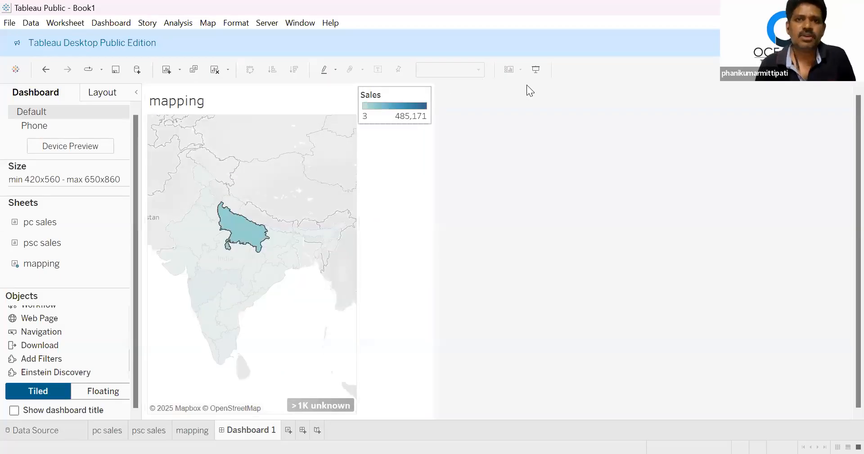